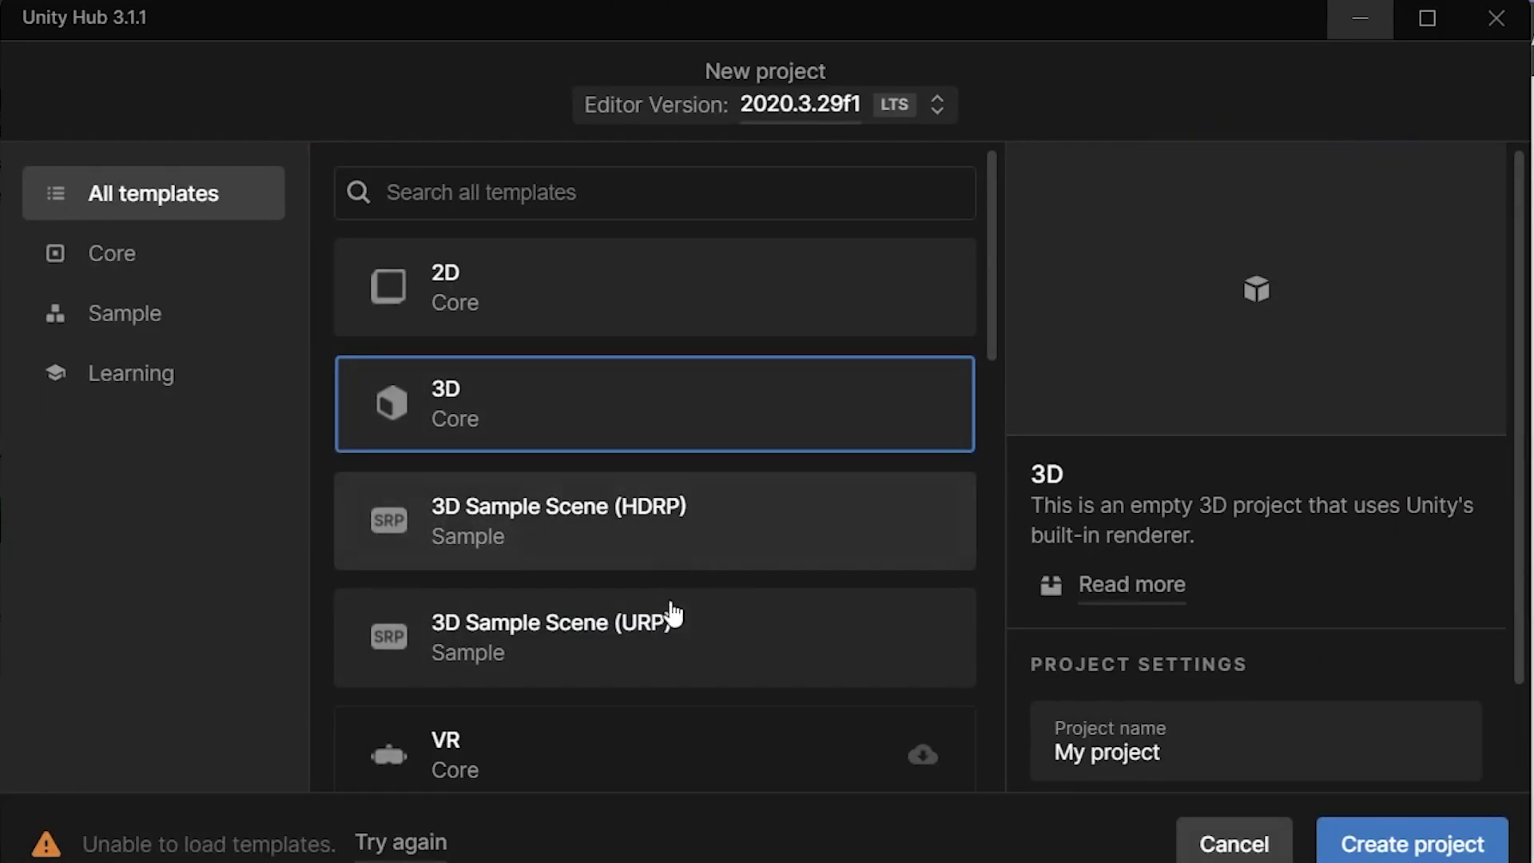
- Start a 3D Sample Scene (URP) project called 'Integrated Chip Shader' in Unity Hub
left_click(676, 617)
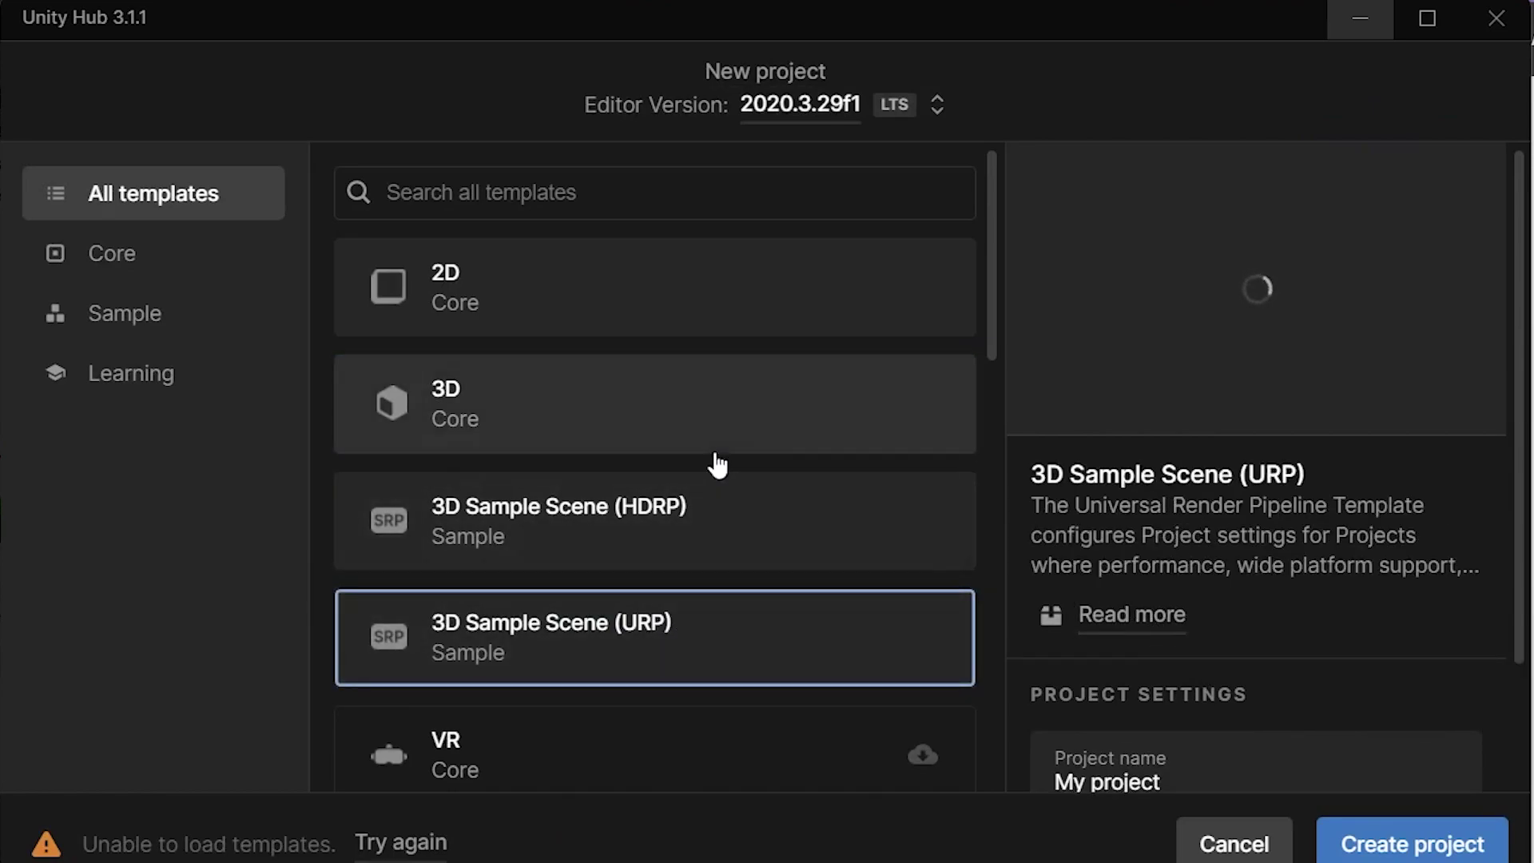
scroll(1203, 719, "down", 2)
left_click_drag(1155, 633, 921, 644)
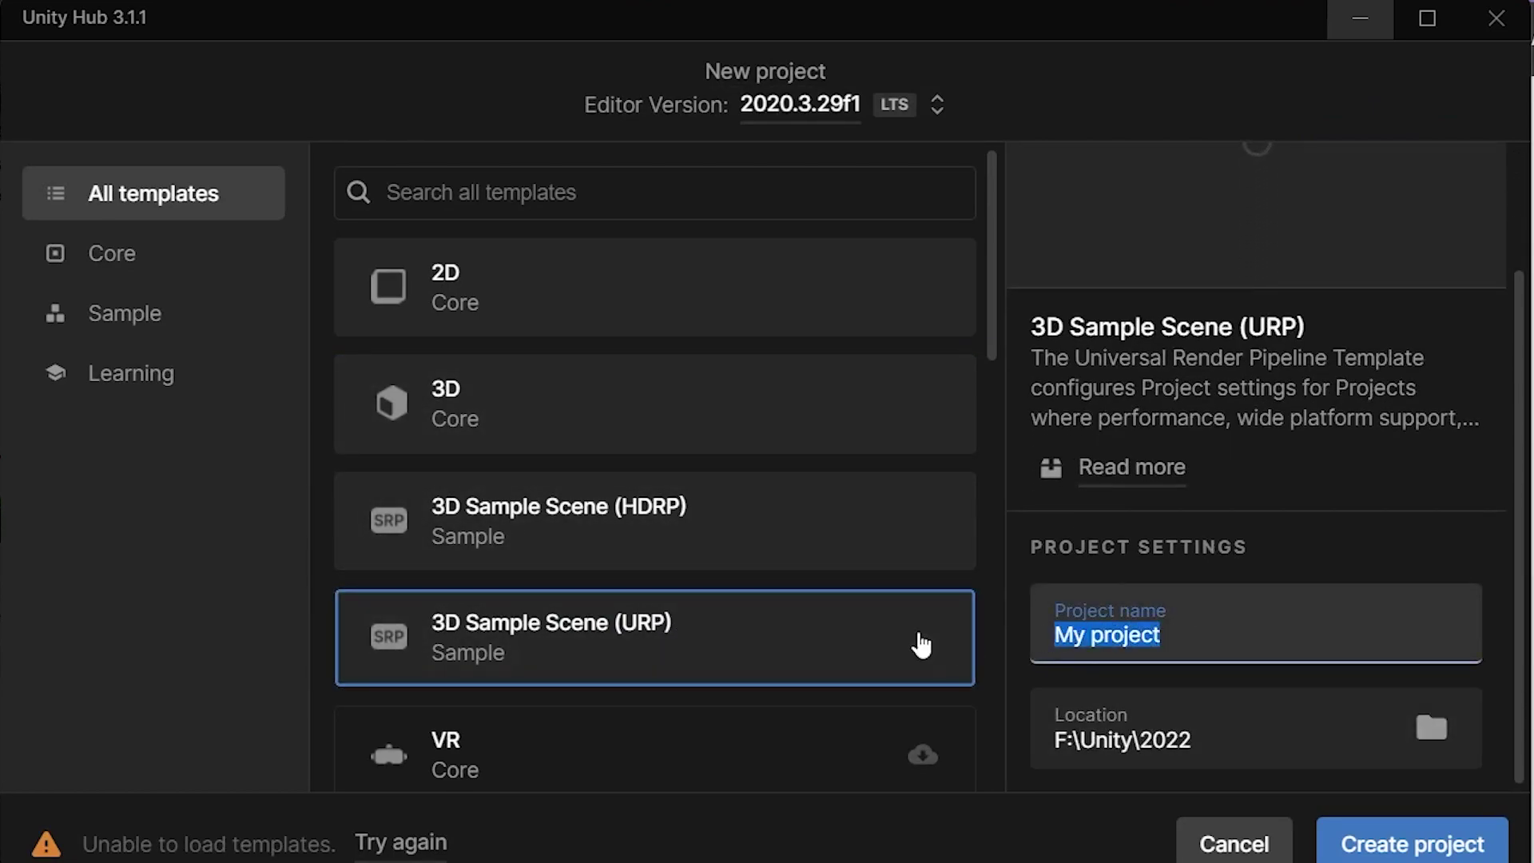
type("In")
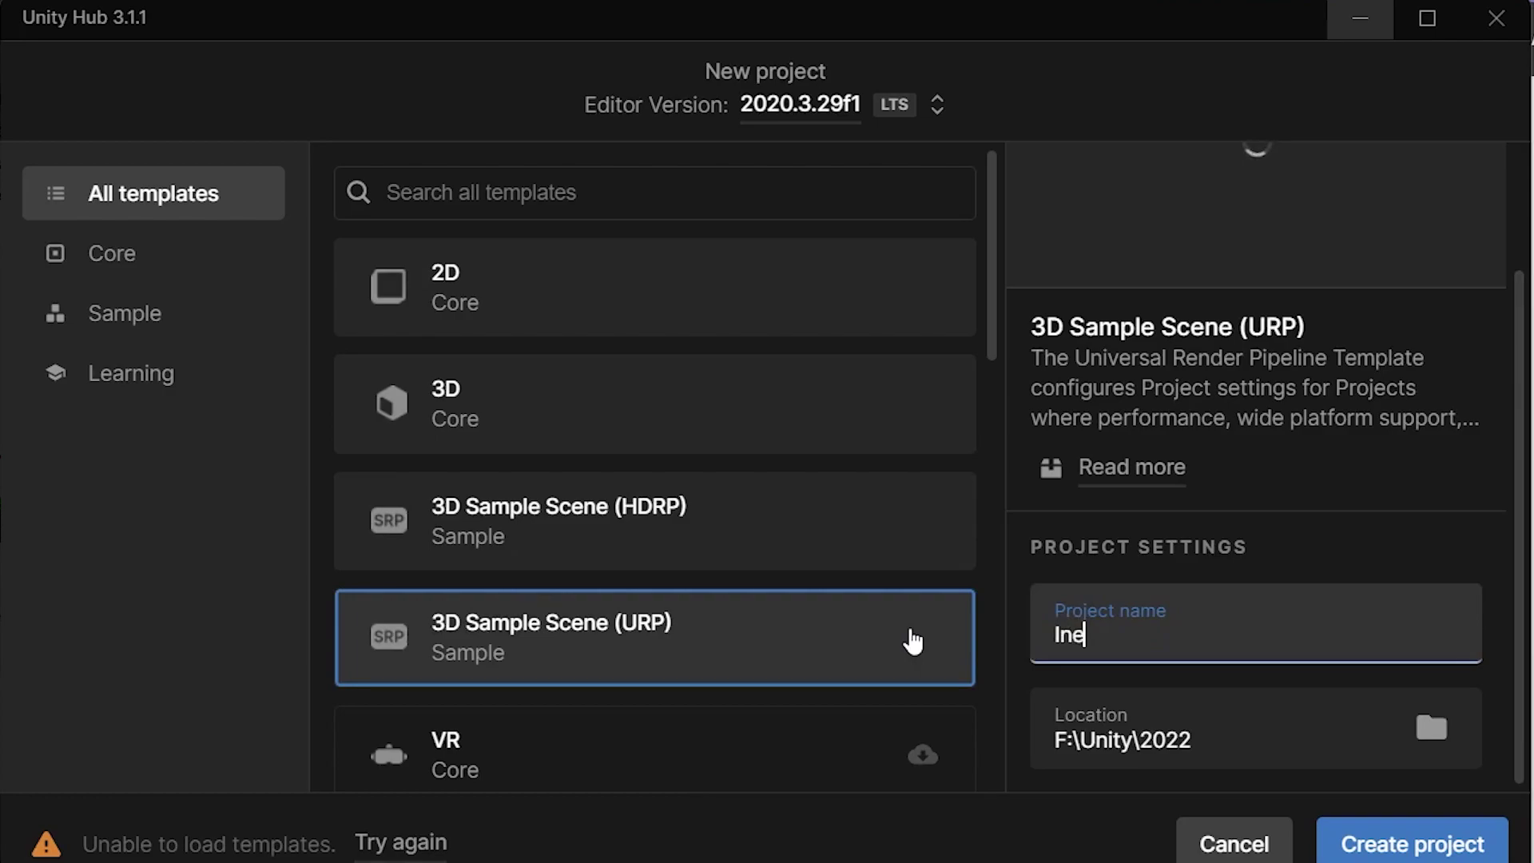
type("tegrate")
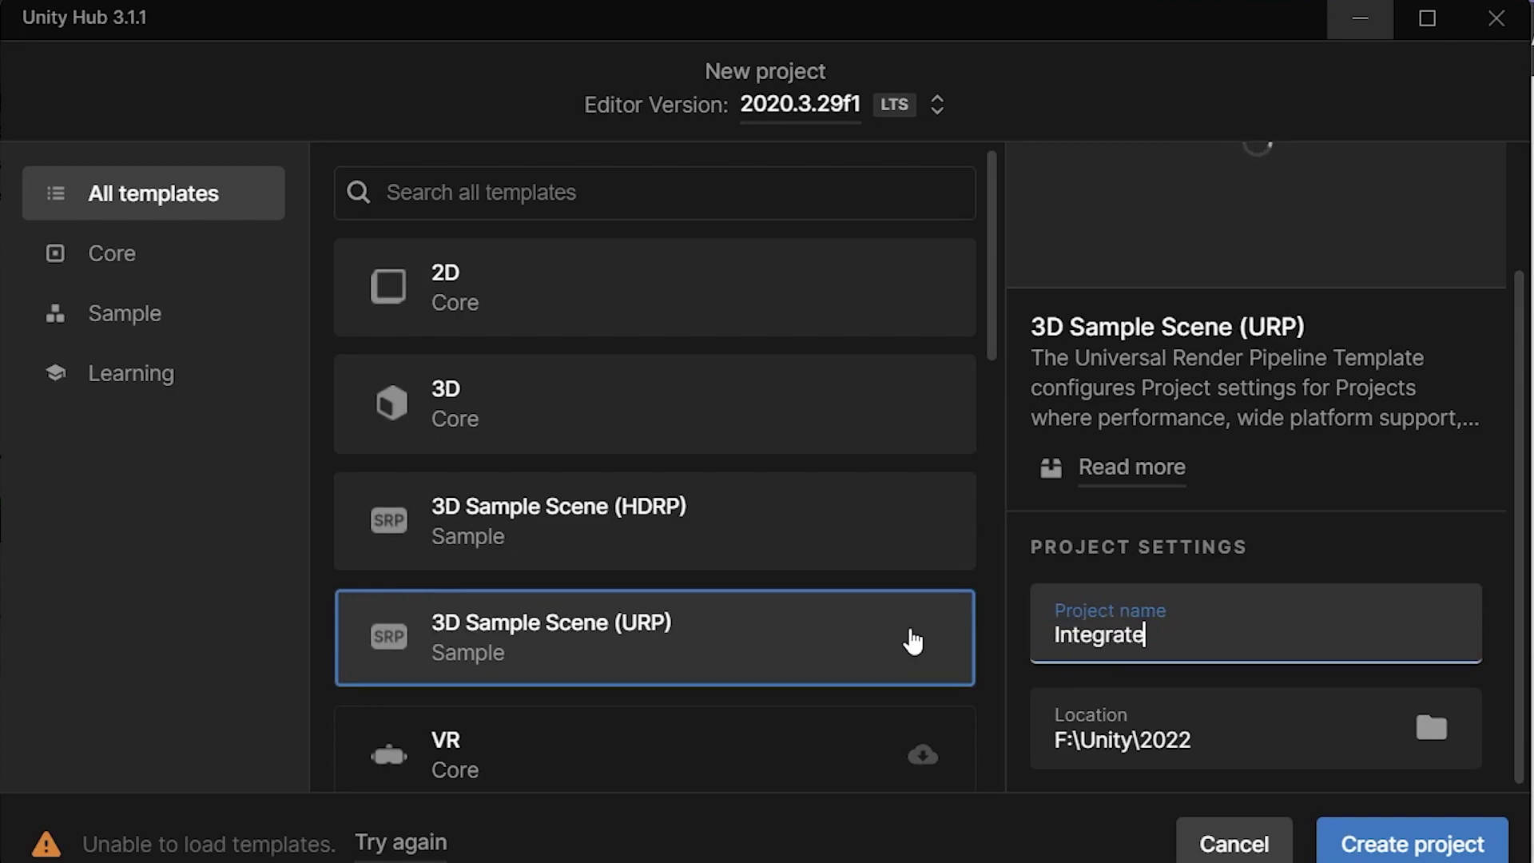
type("d Chip")
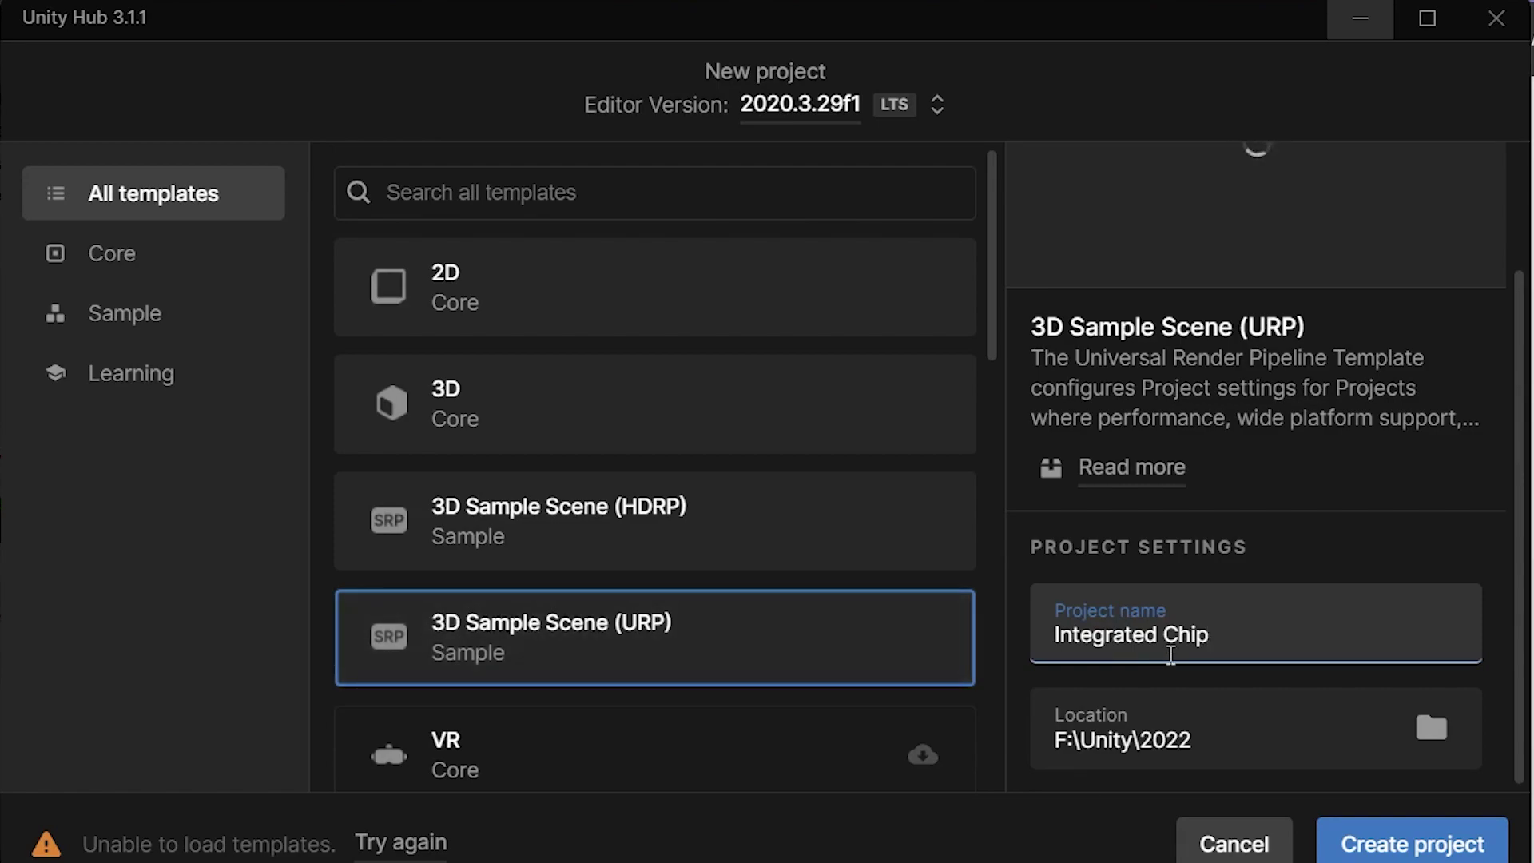
type(" Shader")
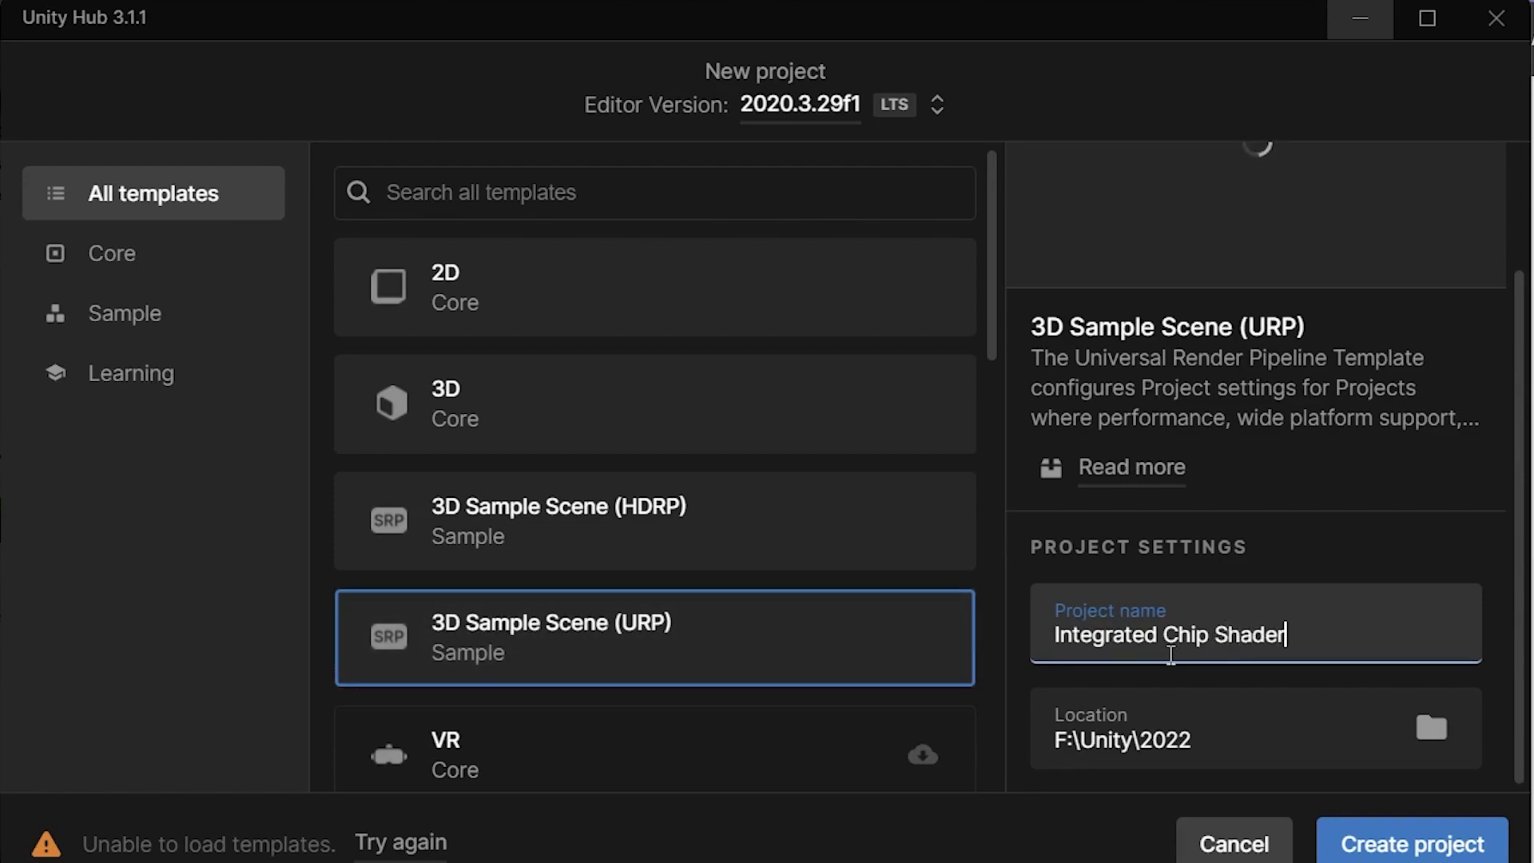
left_click(1496, 823)
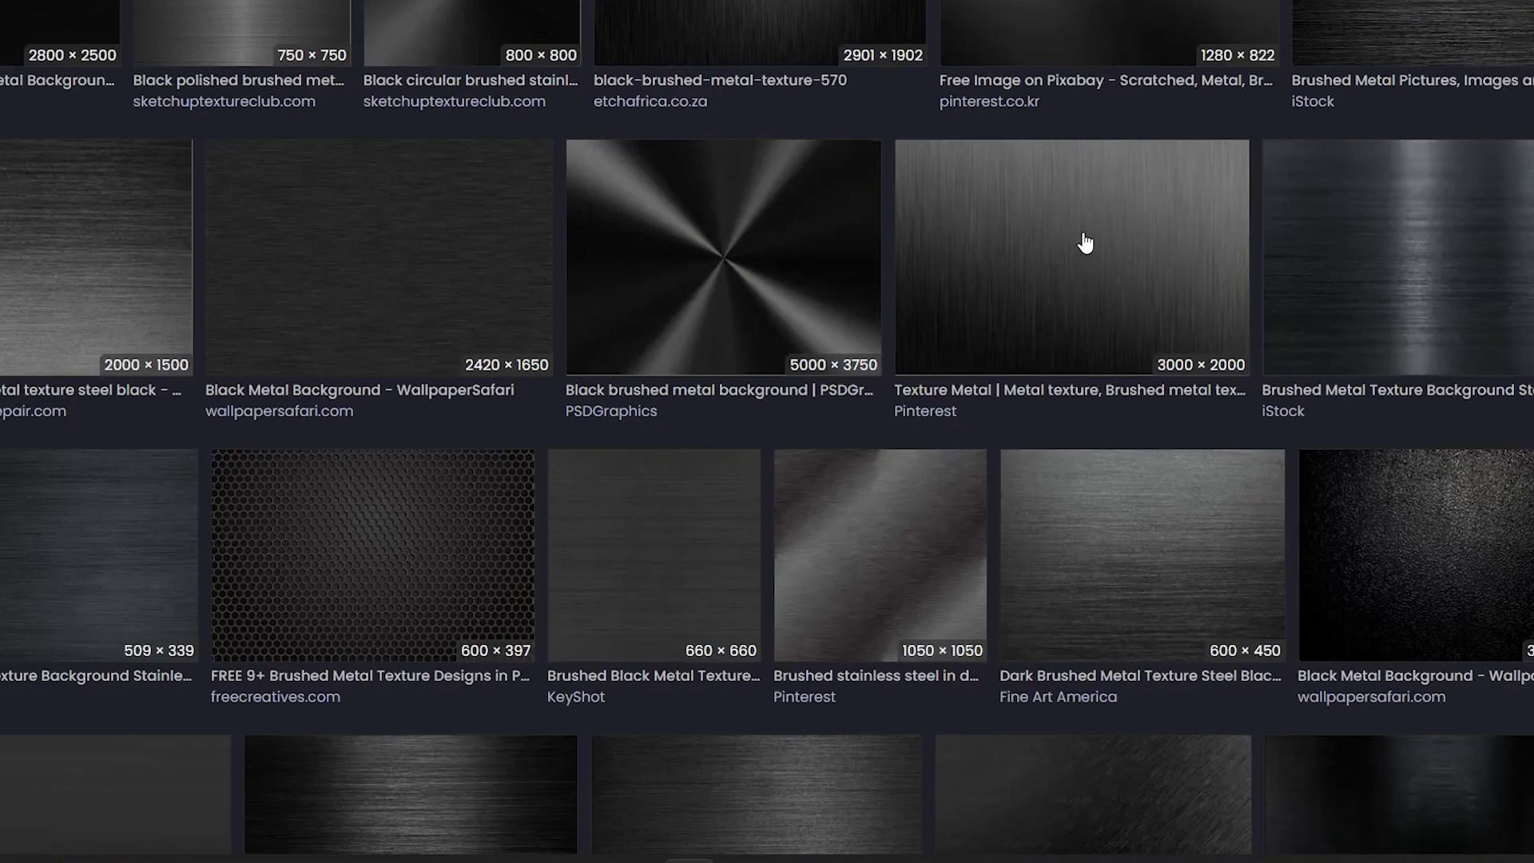
- Scroll through the black brushed metal texture image results
scroll(1085, 243, "down", 2)
scroll(1085, 243, "down", 6)
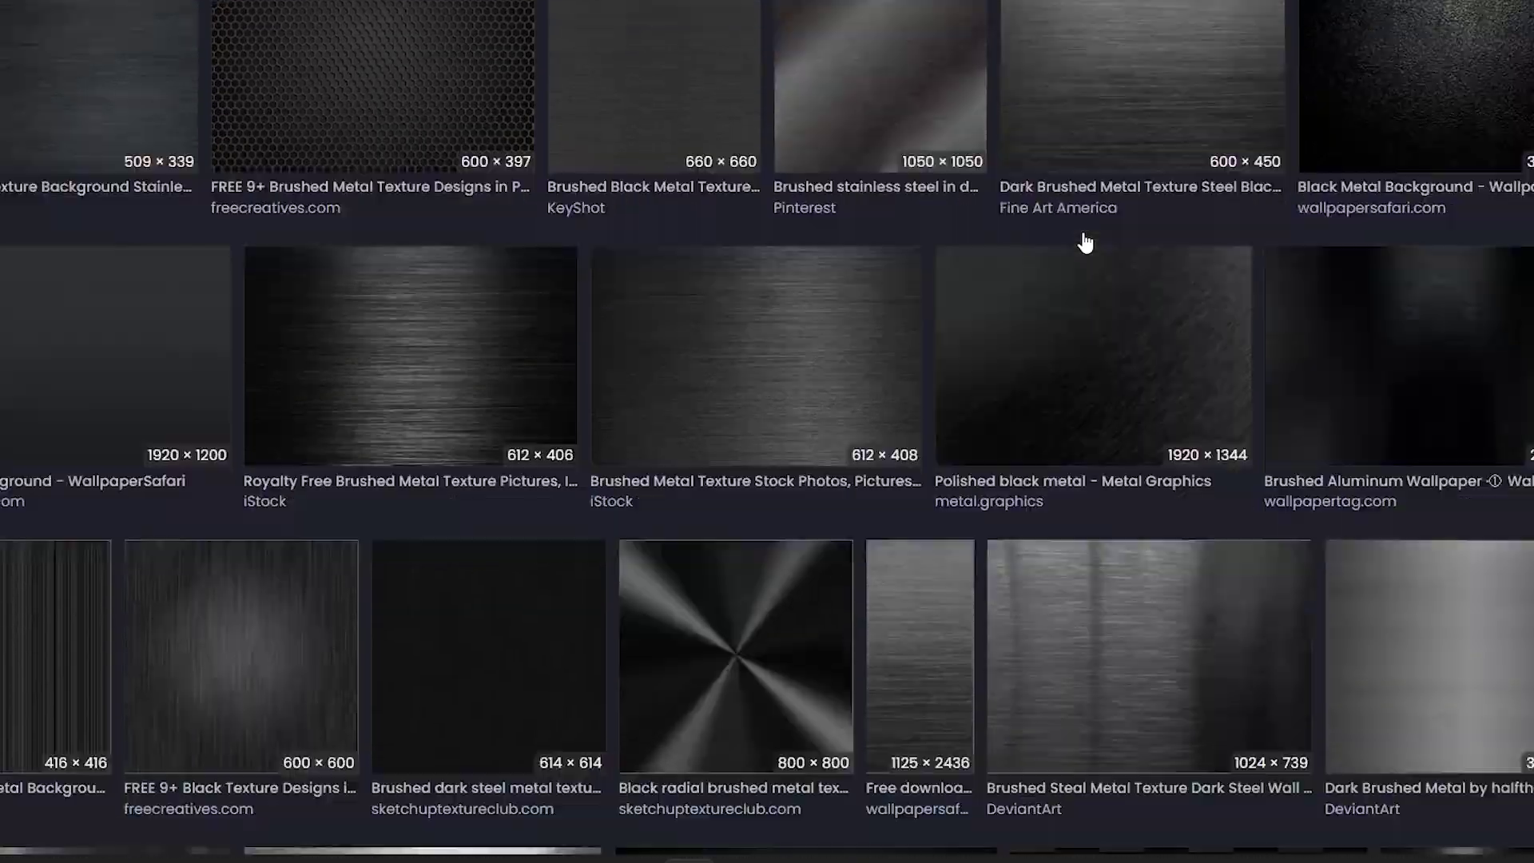
scroll(1071, 247, "down", 5)
scroll(1065, 253, "up", 5)
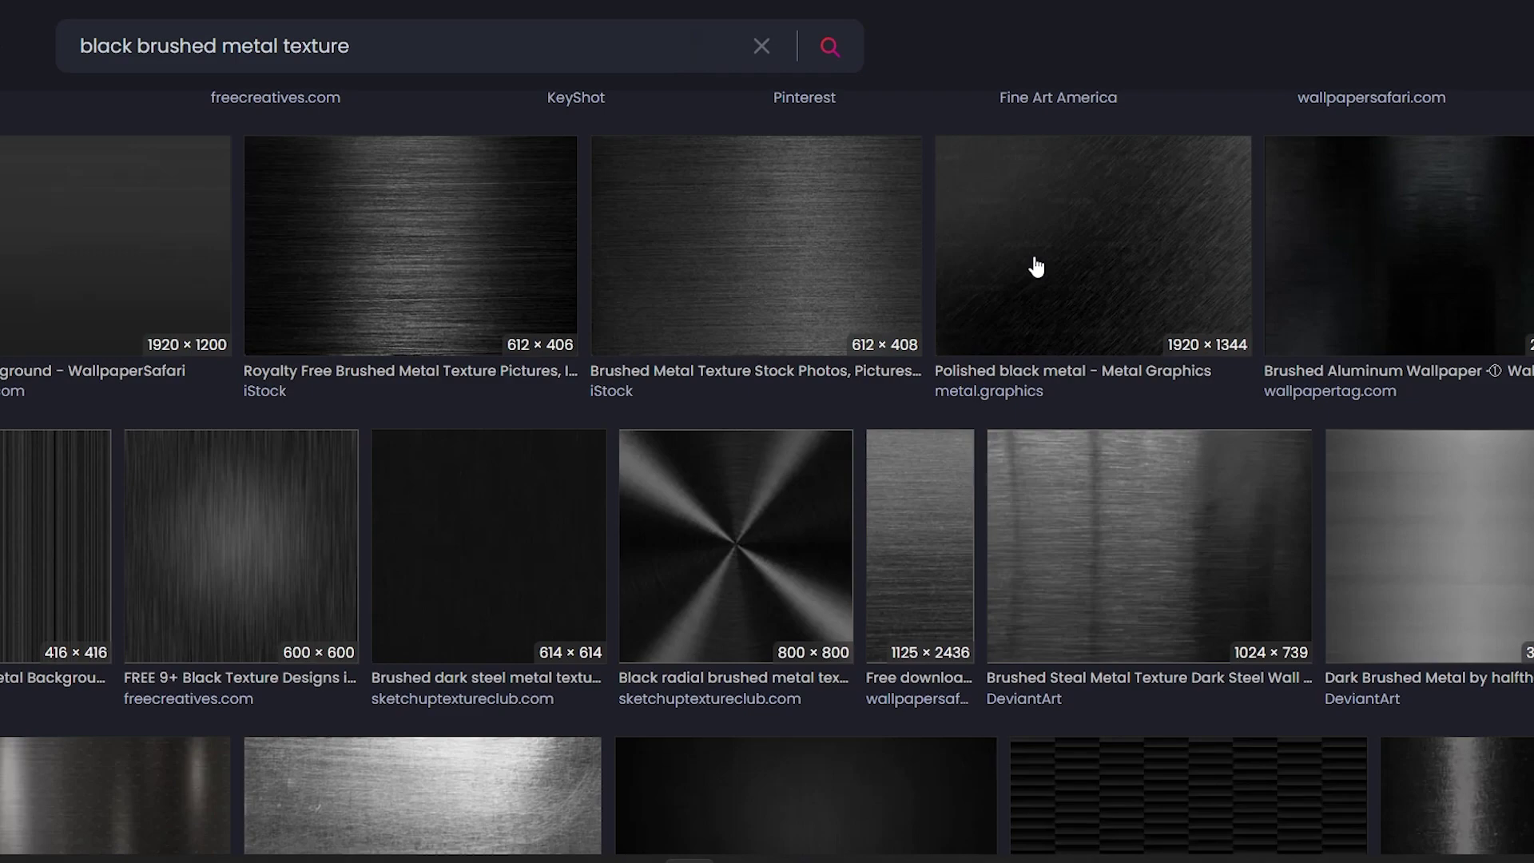
- Preview the 600 × 600 brushed texture, then rotate CardModel to Y -265.4 and enlarge the Scene view
left_click(227, 557)
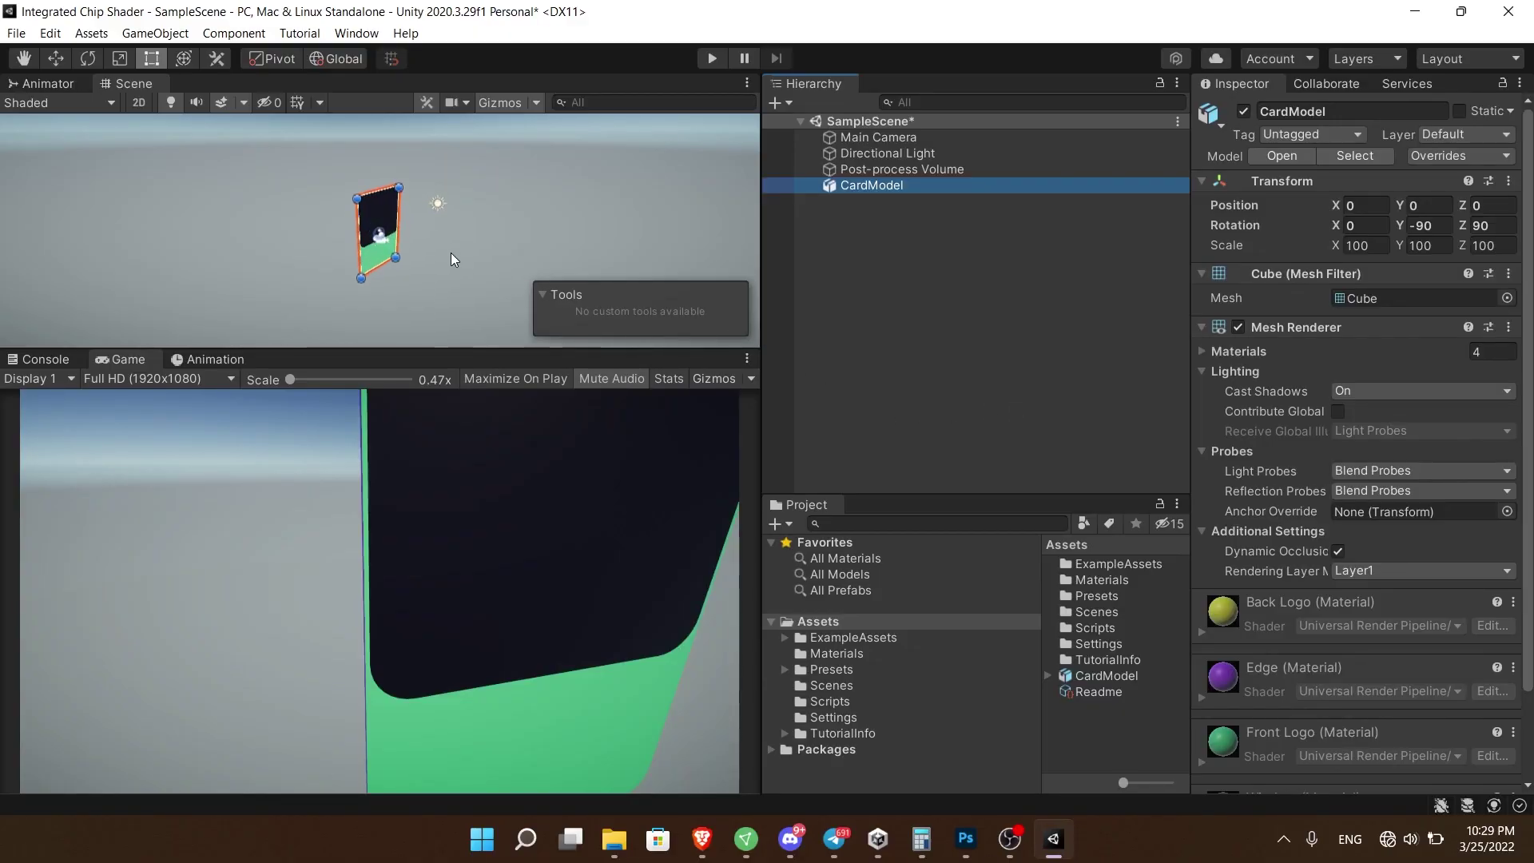
scroll(451, 252, "up", 5)
key("e")
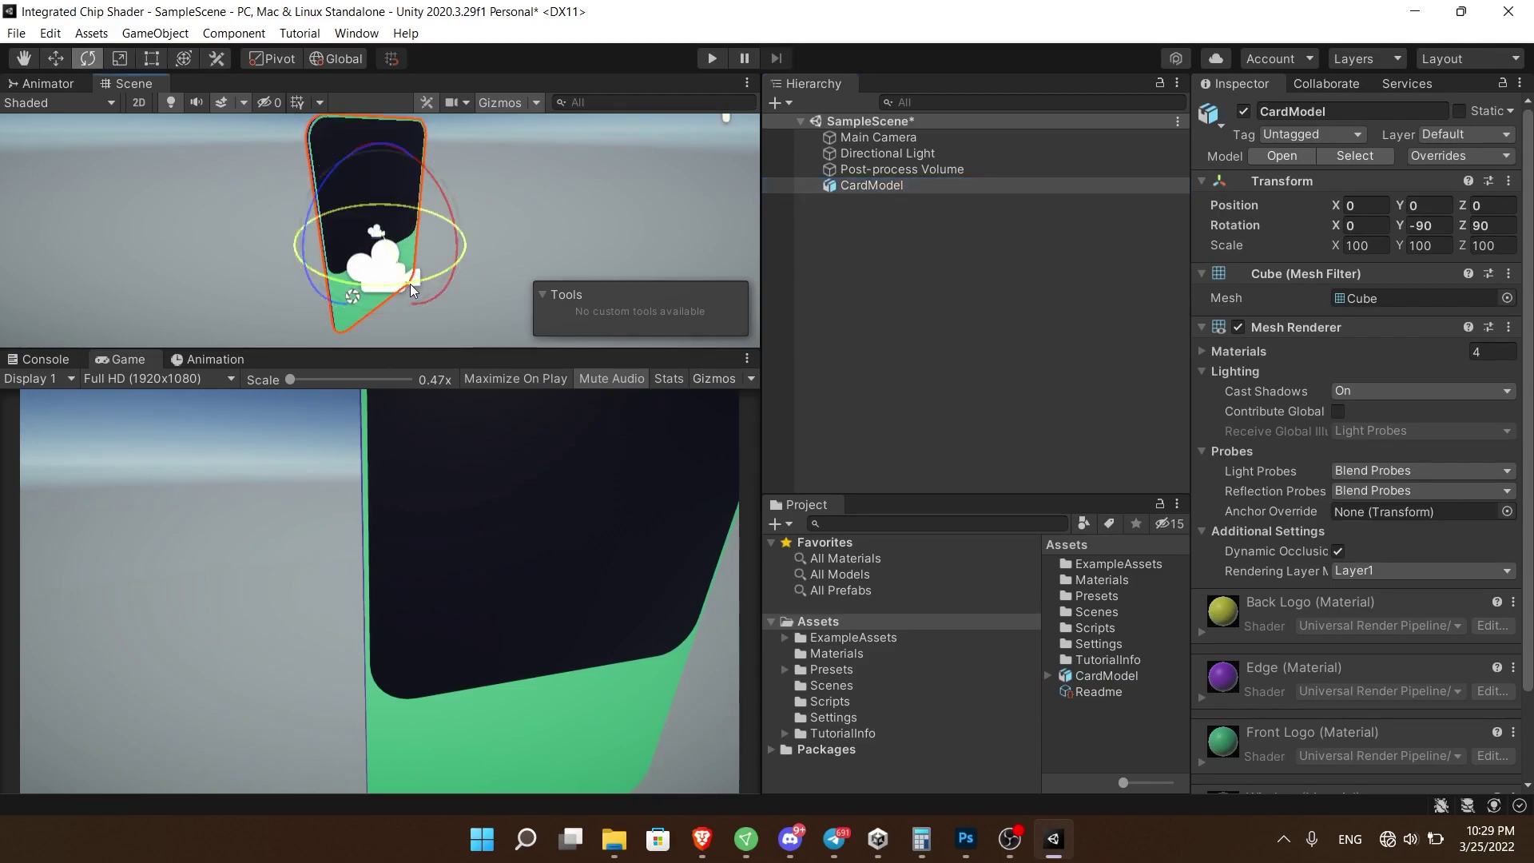
left_click_drag(410, 285, 1085, 268)
left_click_drag(428, 280, 376, 304)
left_click_drag(470, 352, 499, 440)
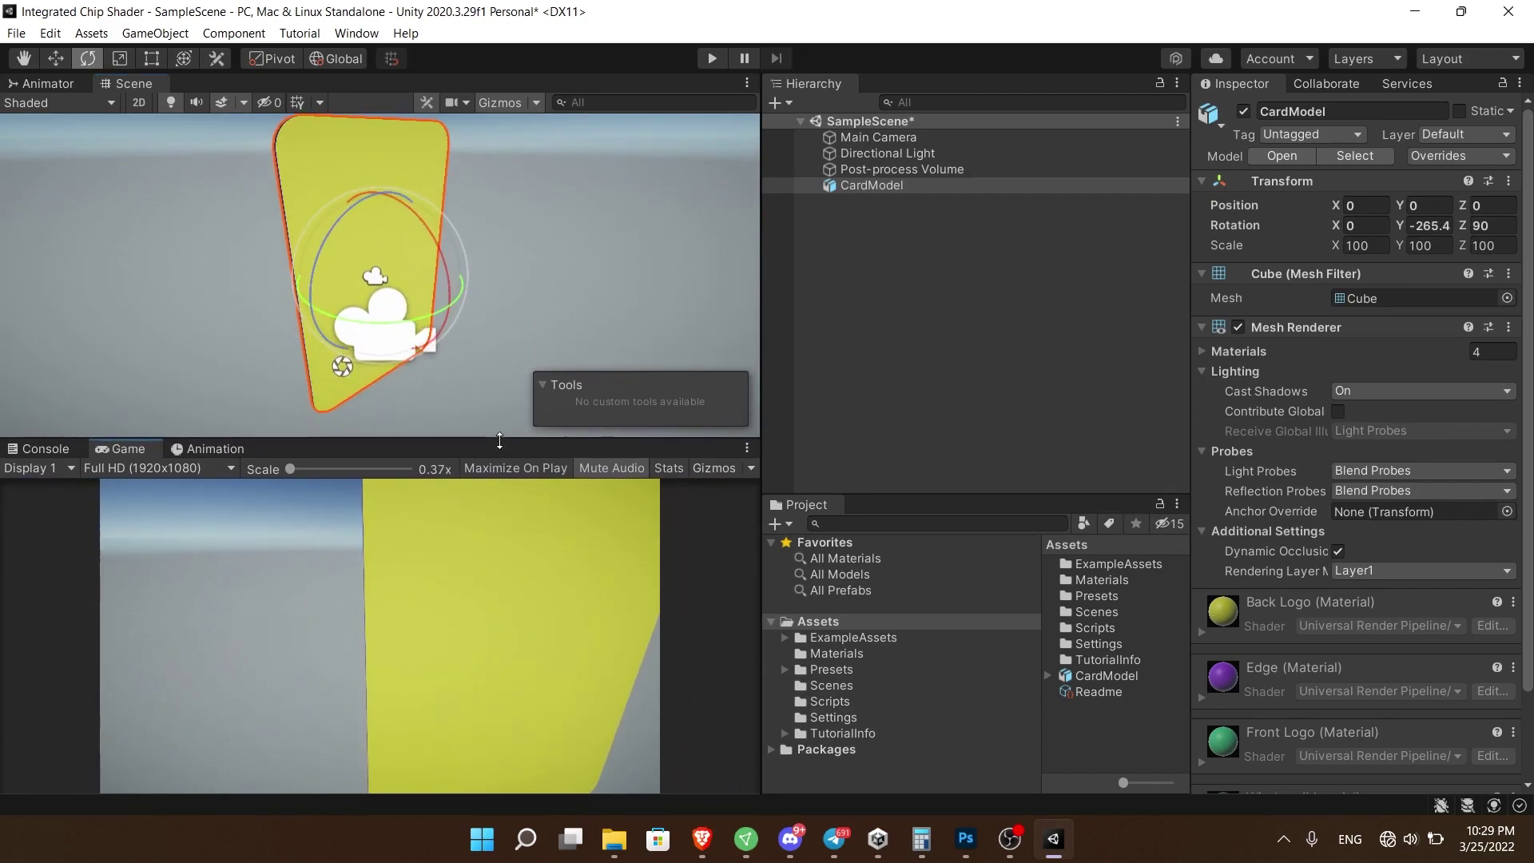
left_click(1106, 722)
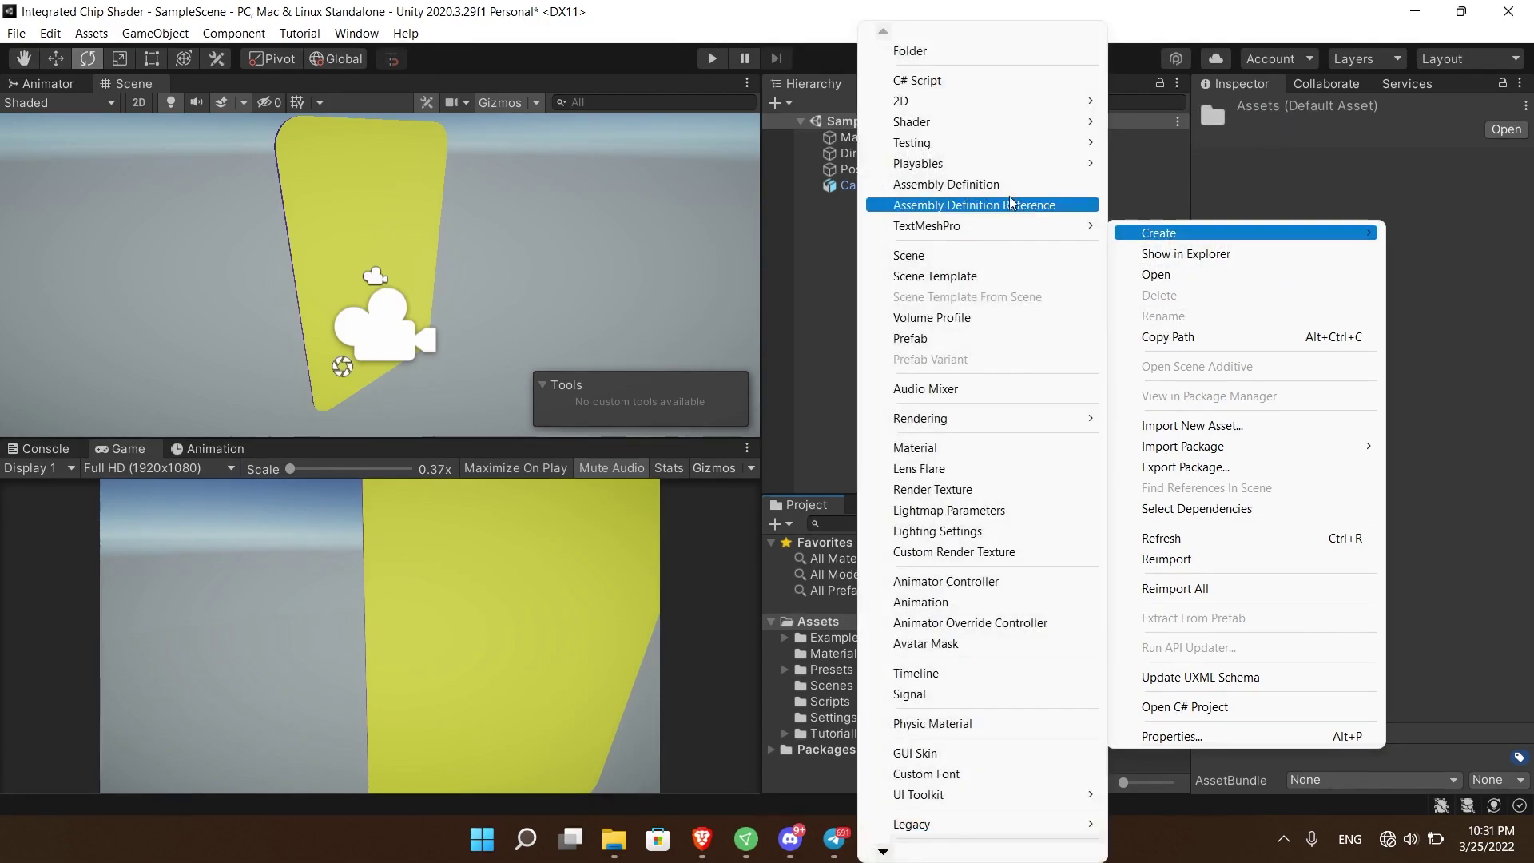
- Add a Universal Render Pipeline Lit Shader Graph called CricuitShader and open it for editing
mouse_move(1207, 284)
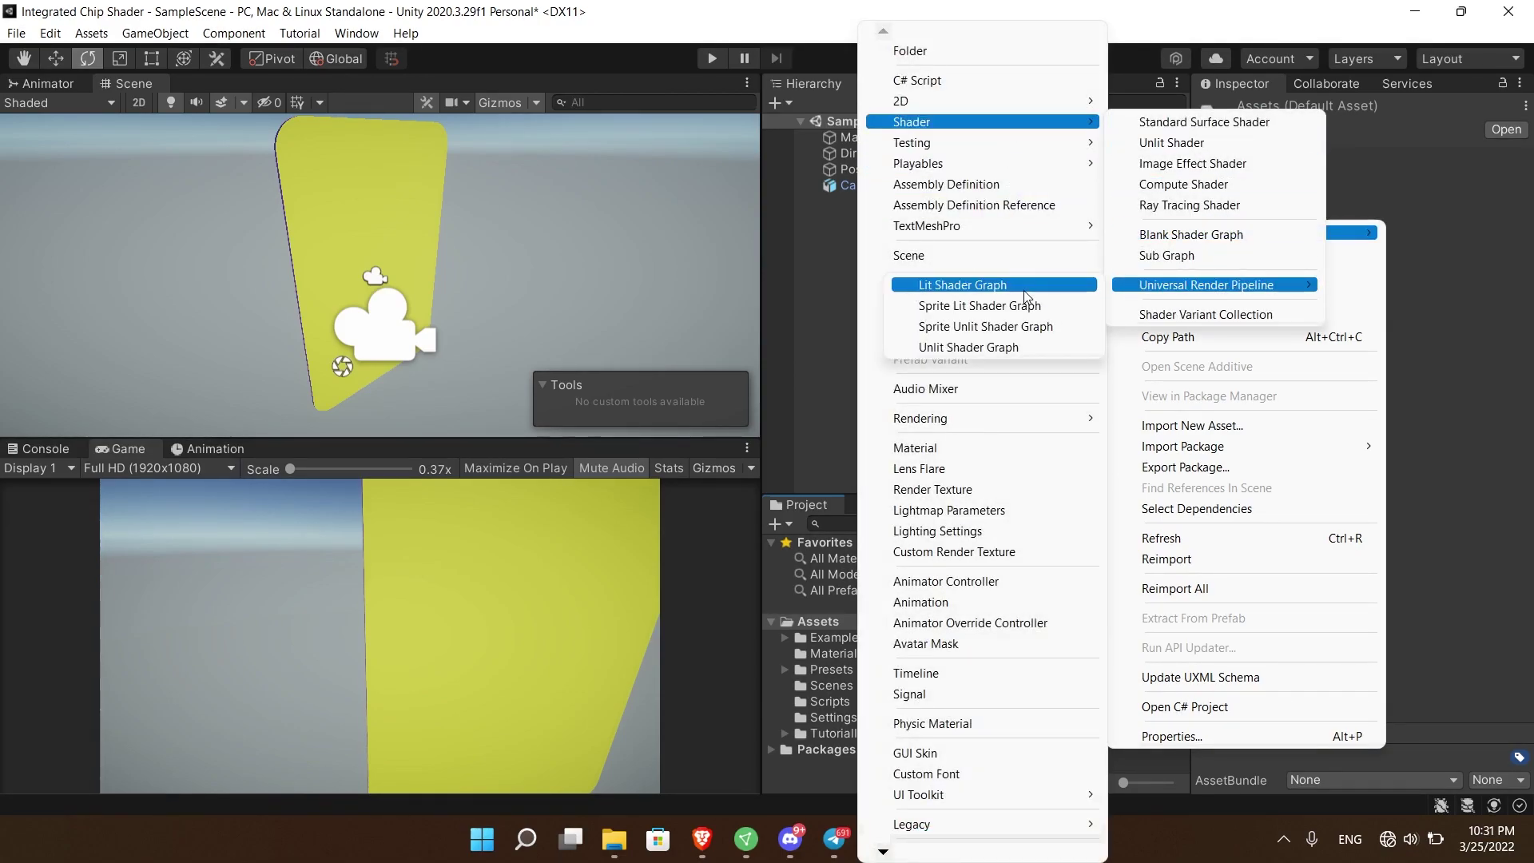
left_click(1025, 294)
type("CricuitShader")
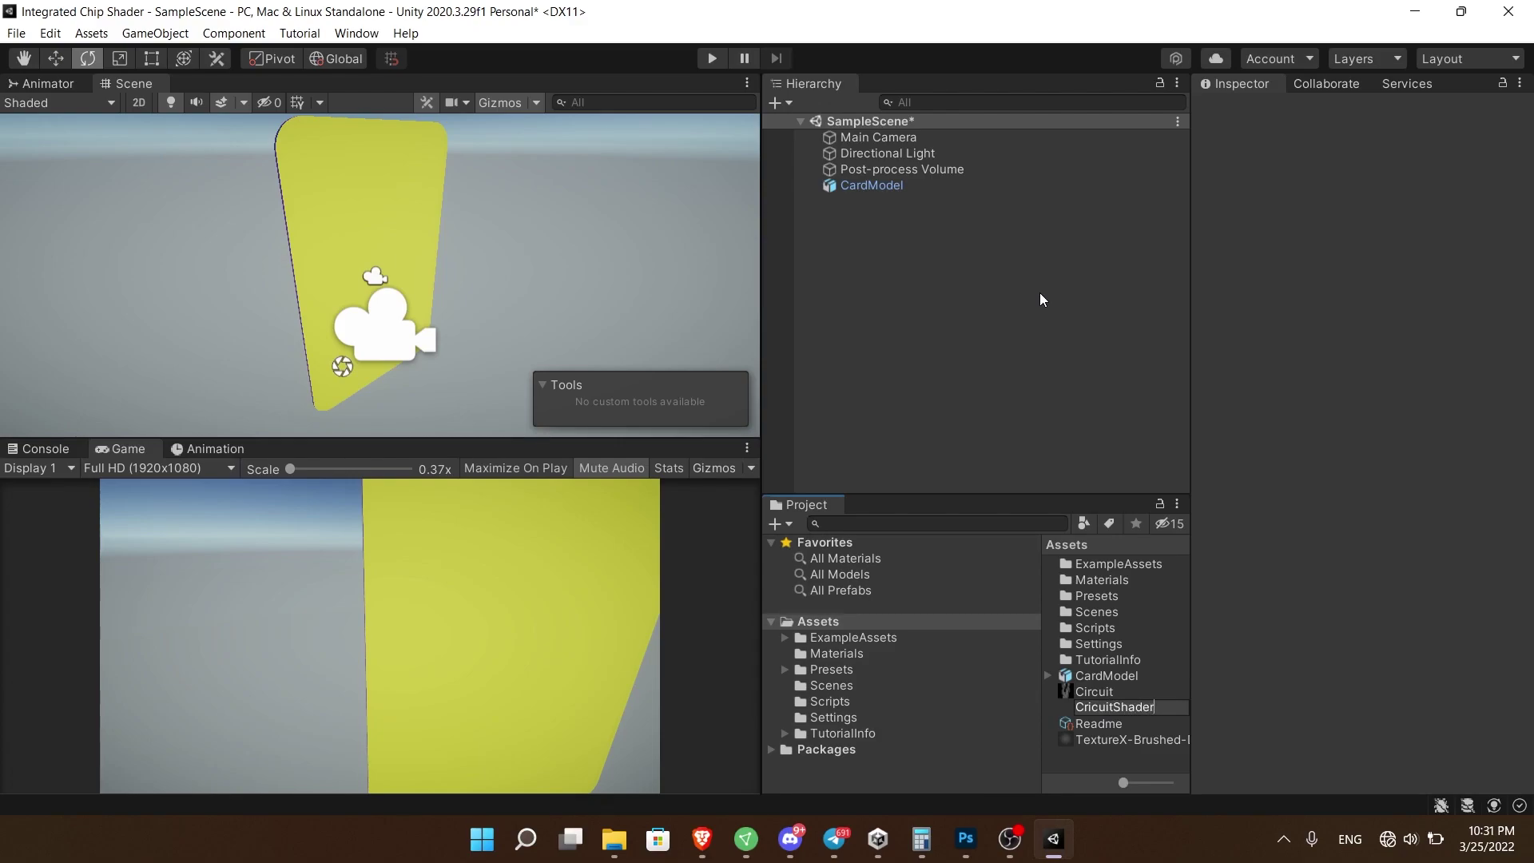
key("Return")
double_click(1115, 707)
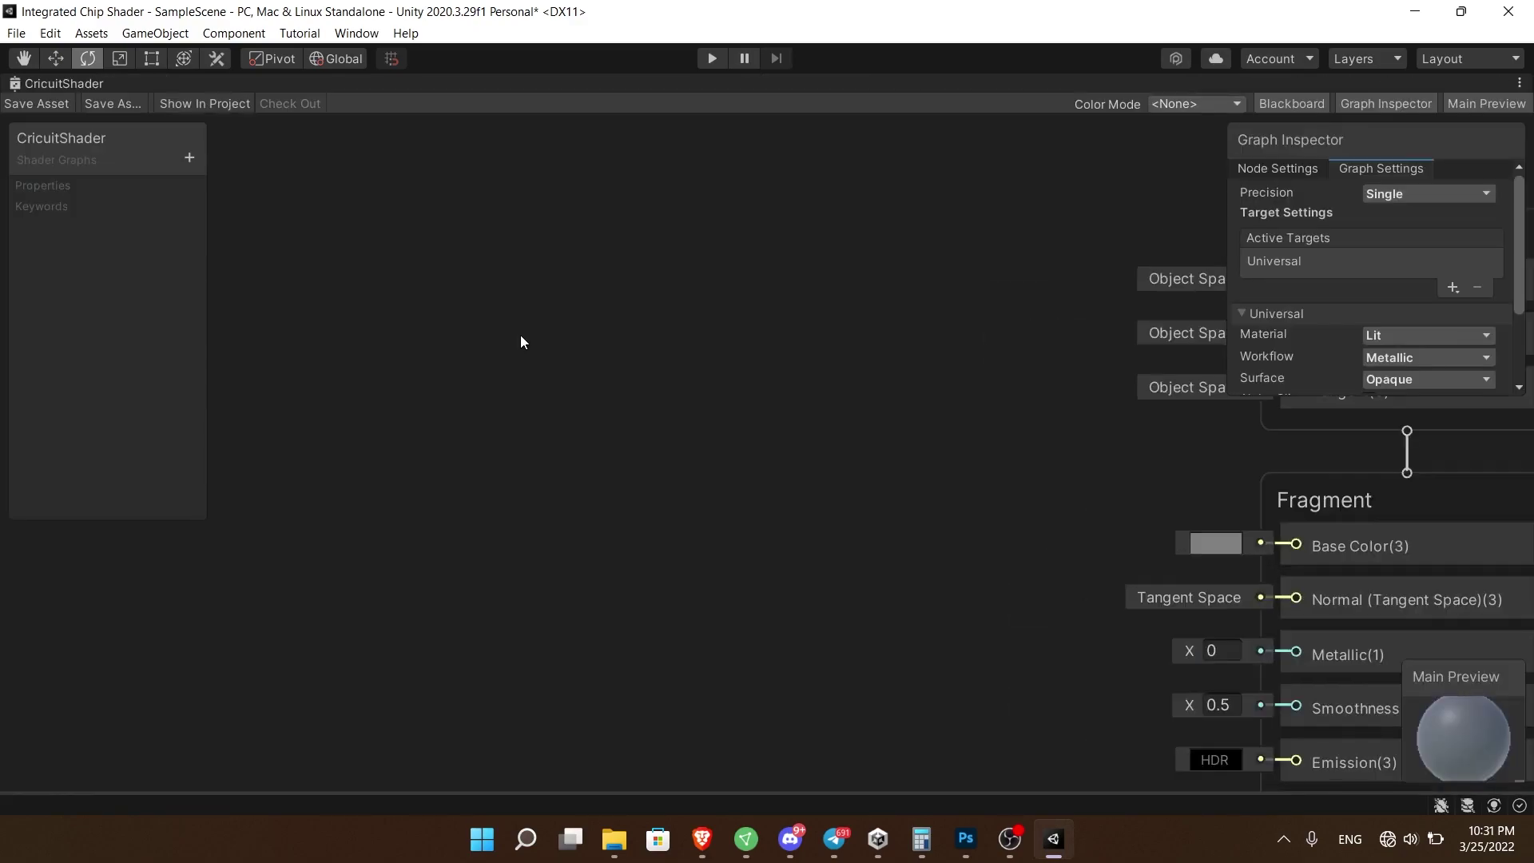
scroll(449, 297, "up", 1)
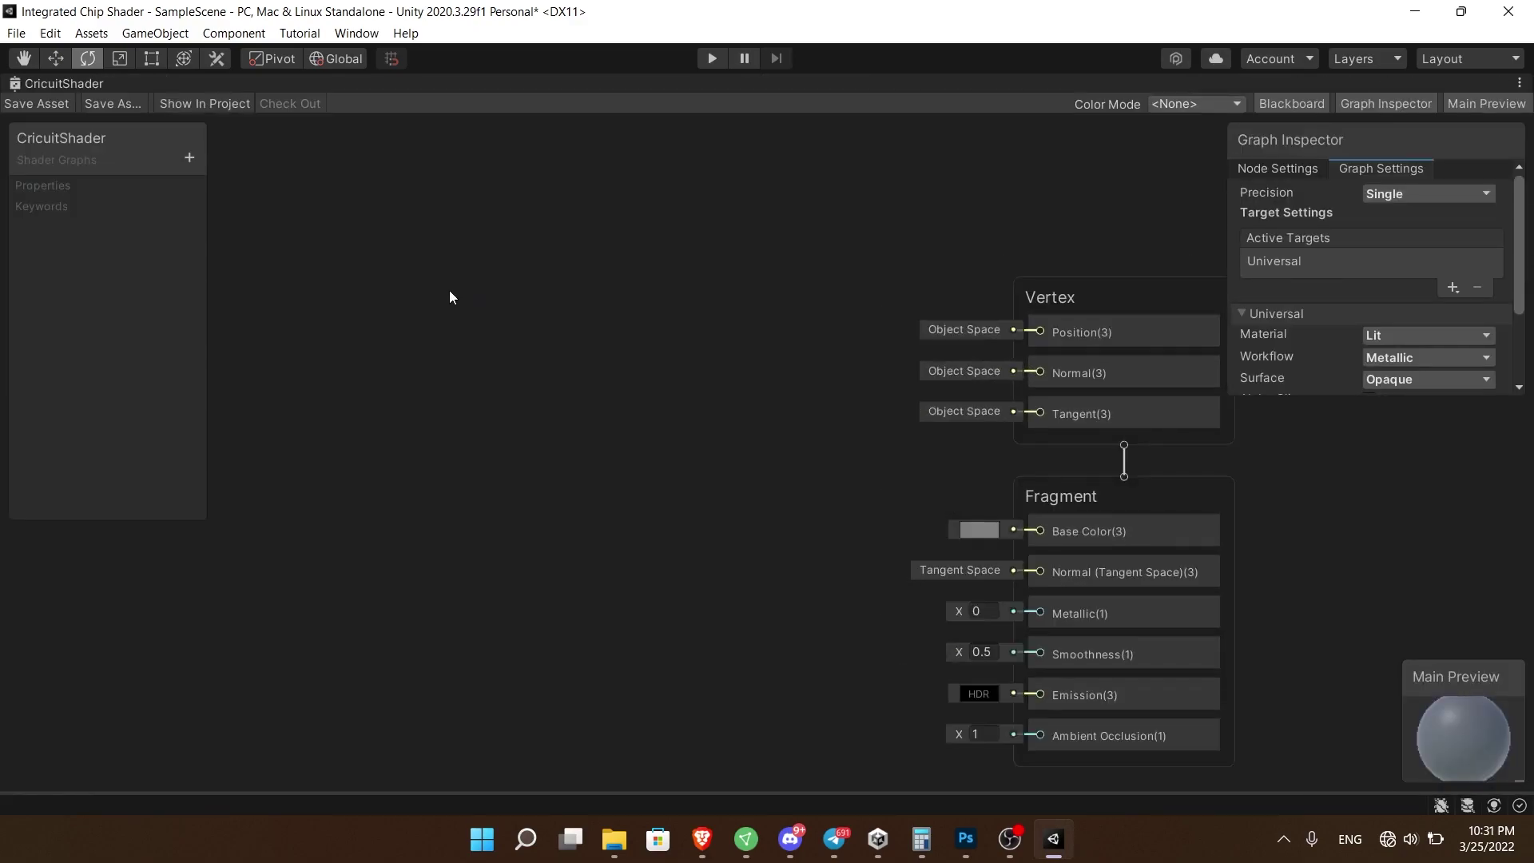
- Add a Sample Texture 2D node to the CricuitShader graph
right_click(482, 281)
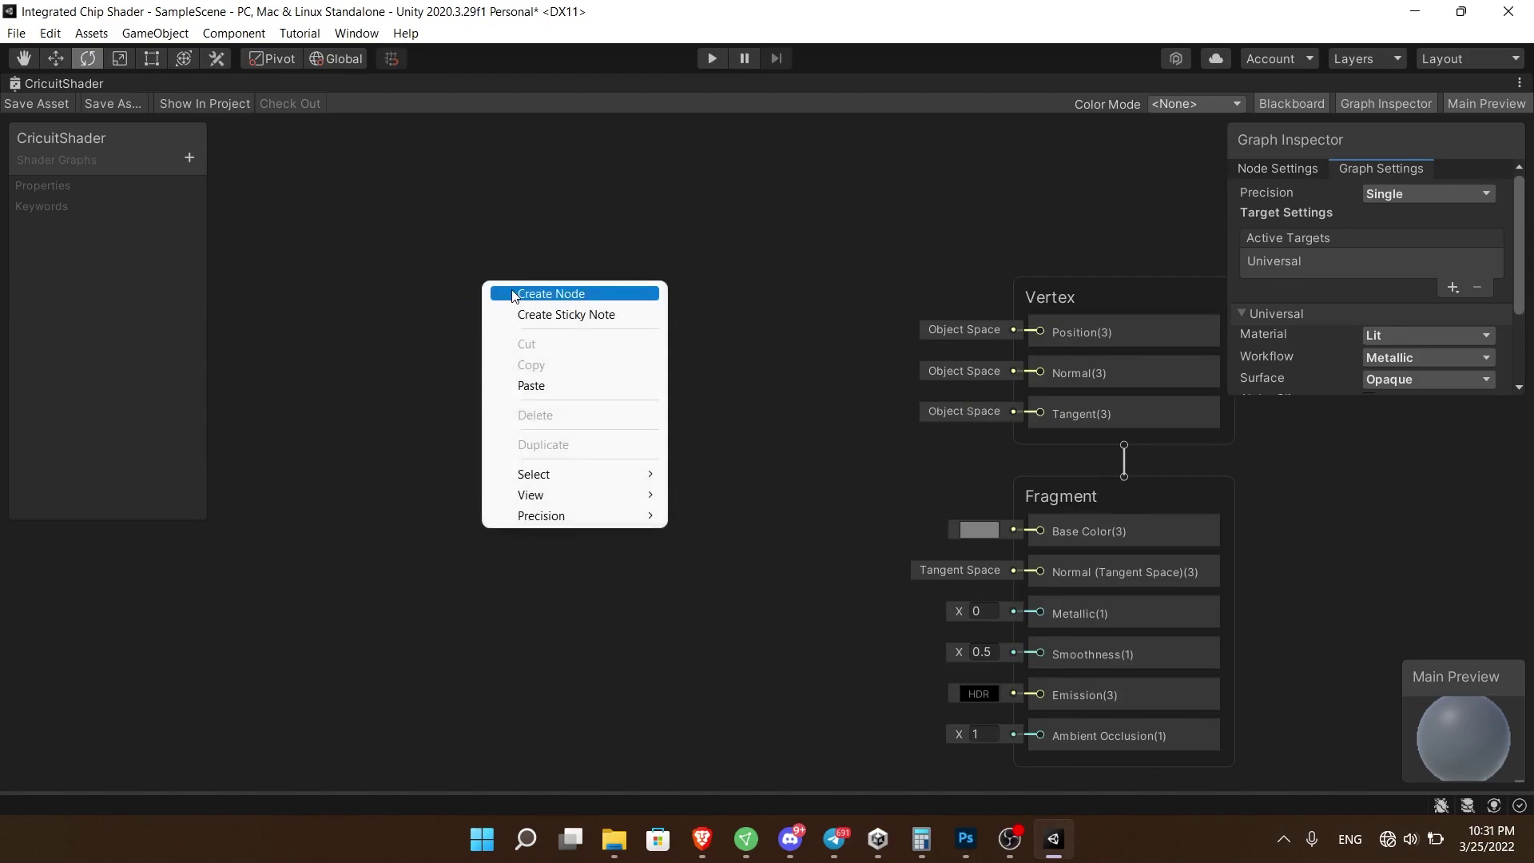
left_click(513, 295)
type("c")
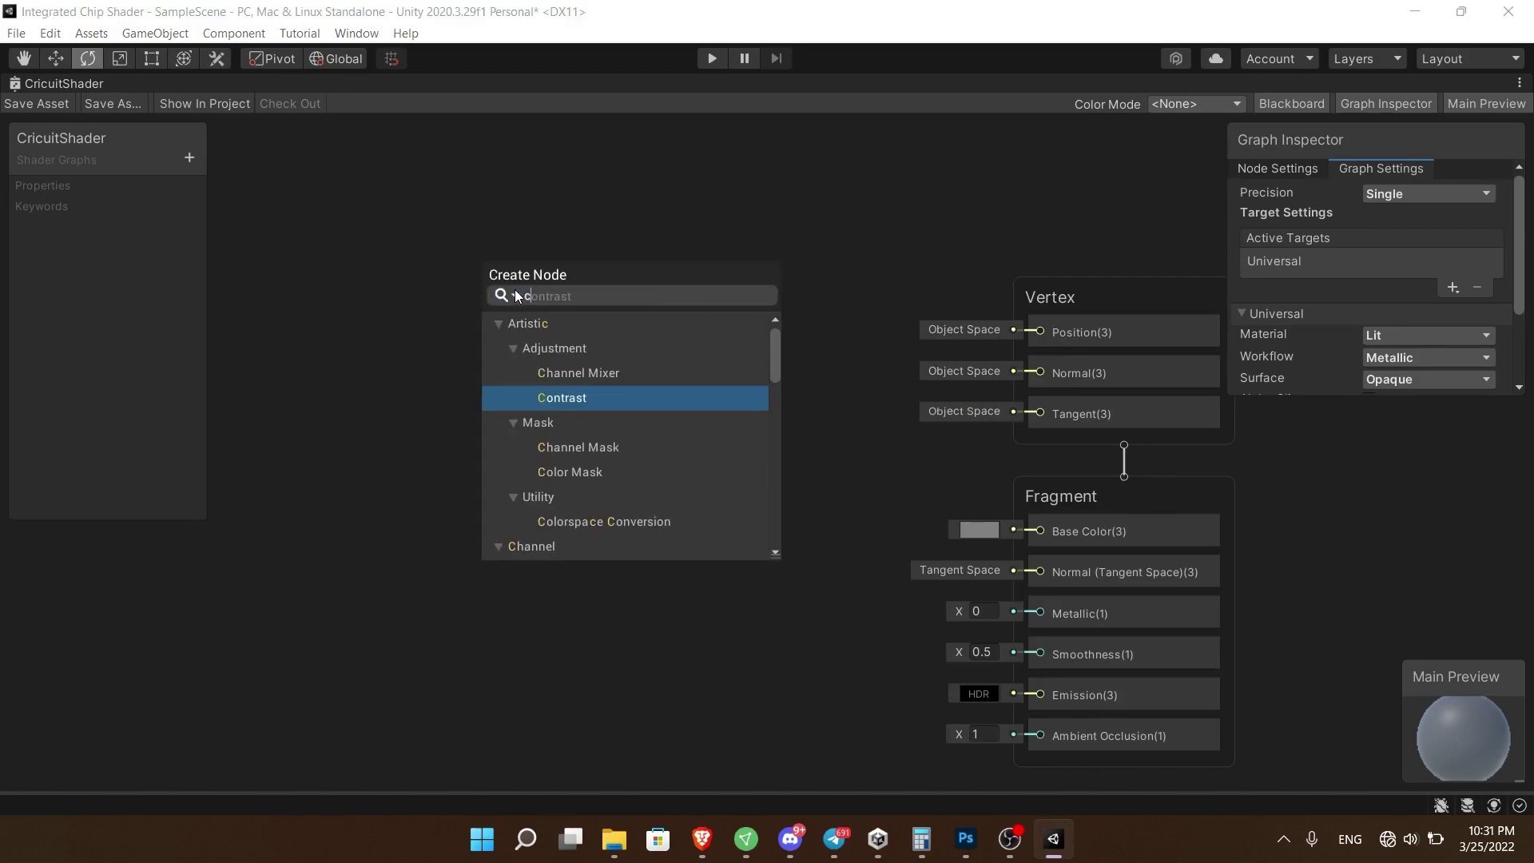
key("BackSpace")
type("tex")
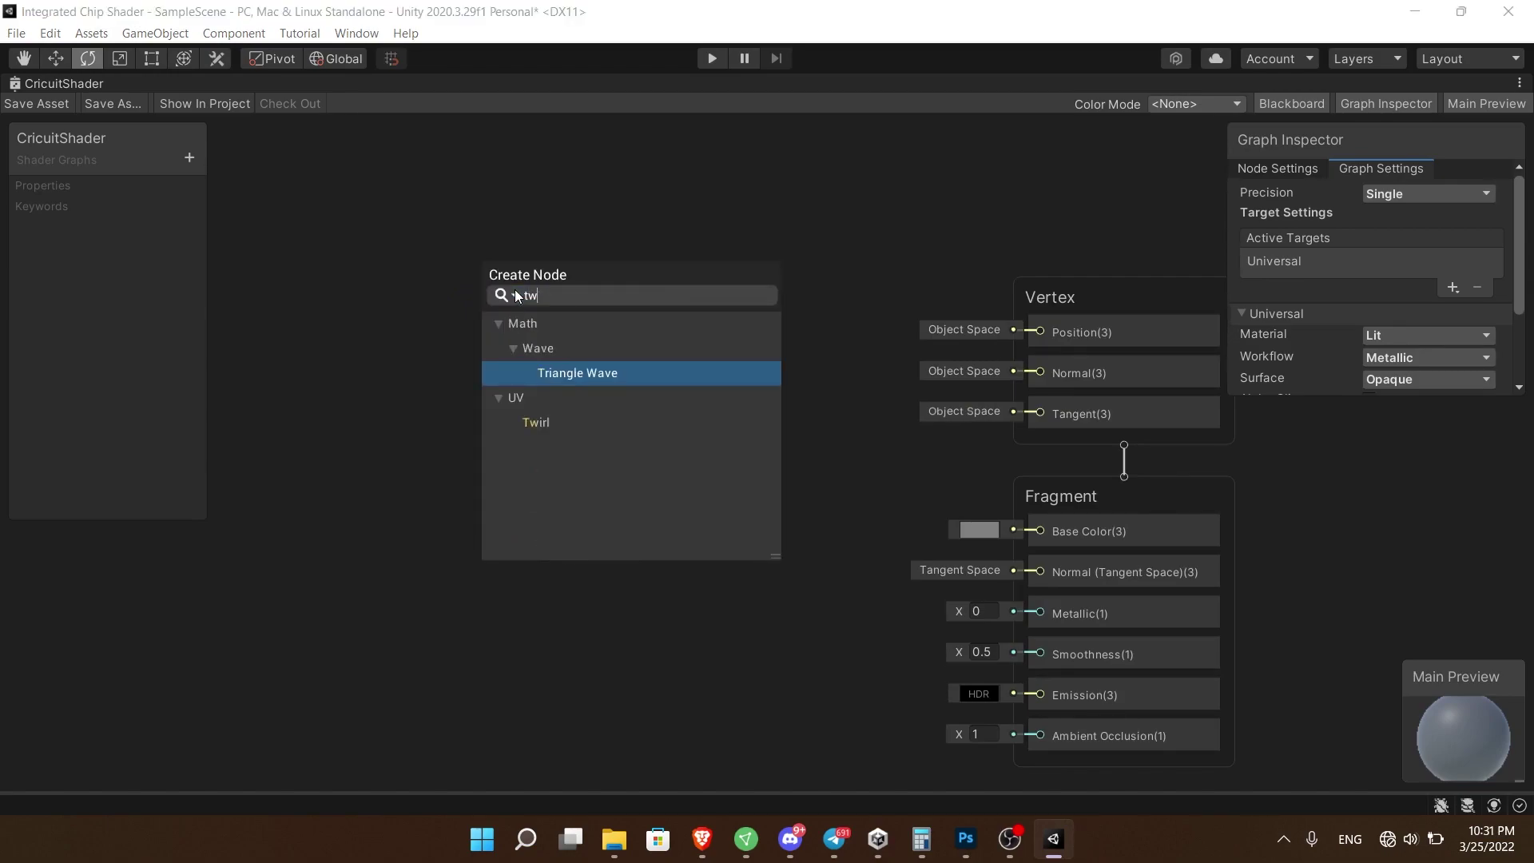
key("Up")
key("Up")
key("Up")
key("Up")
key("Up")
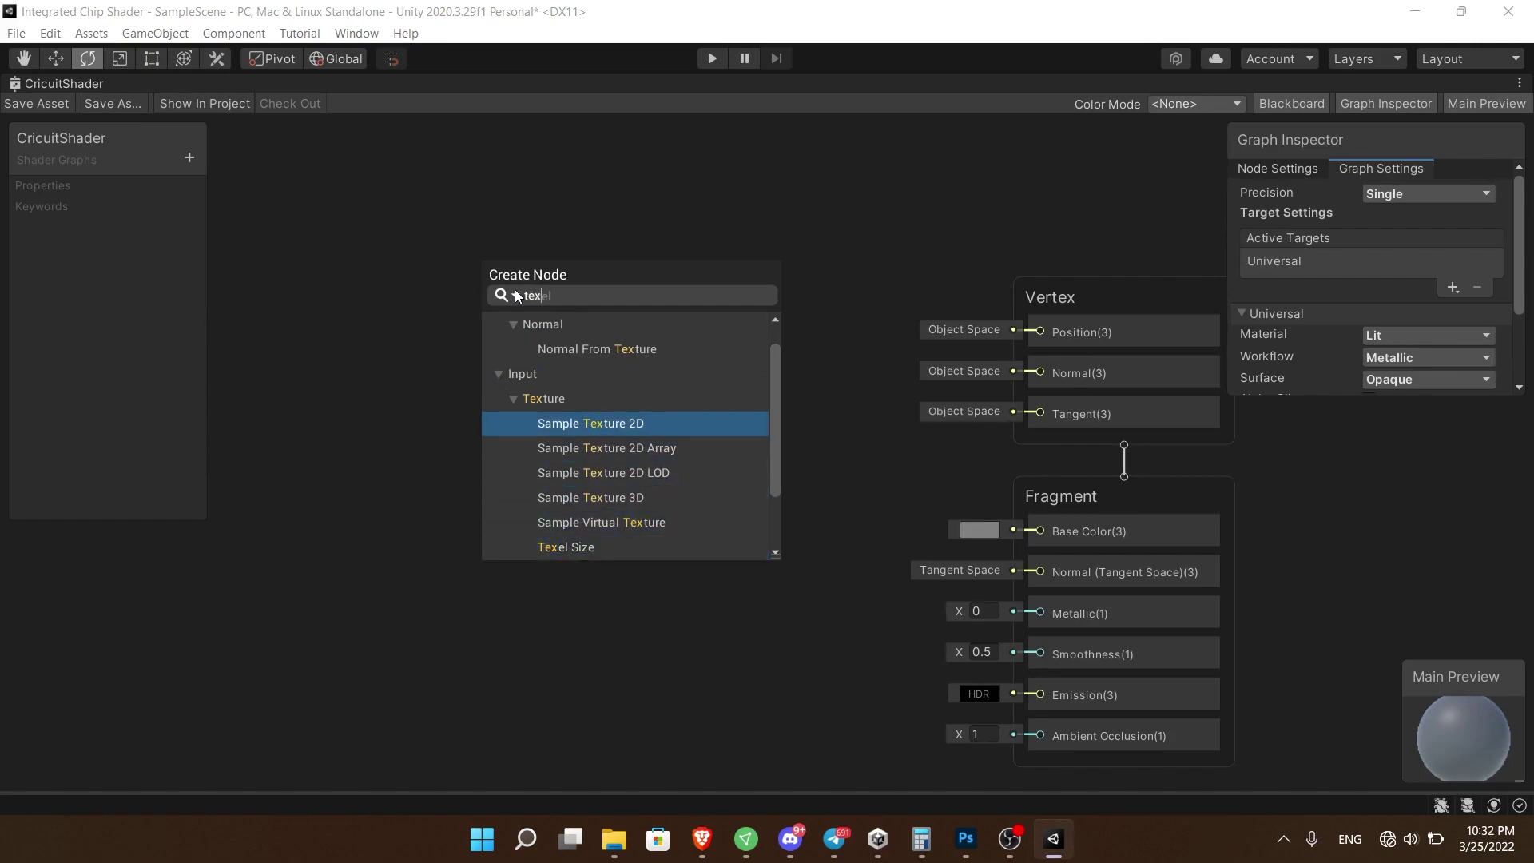
key("Return")
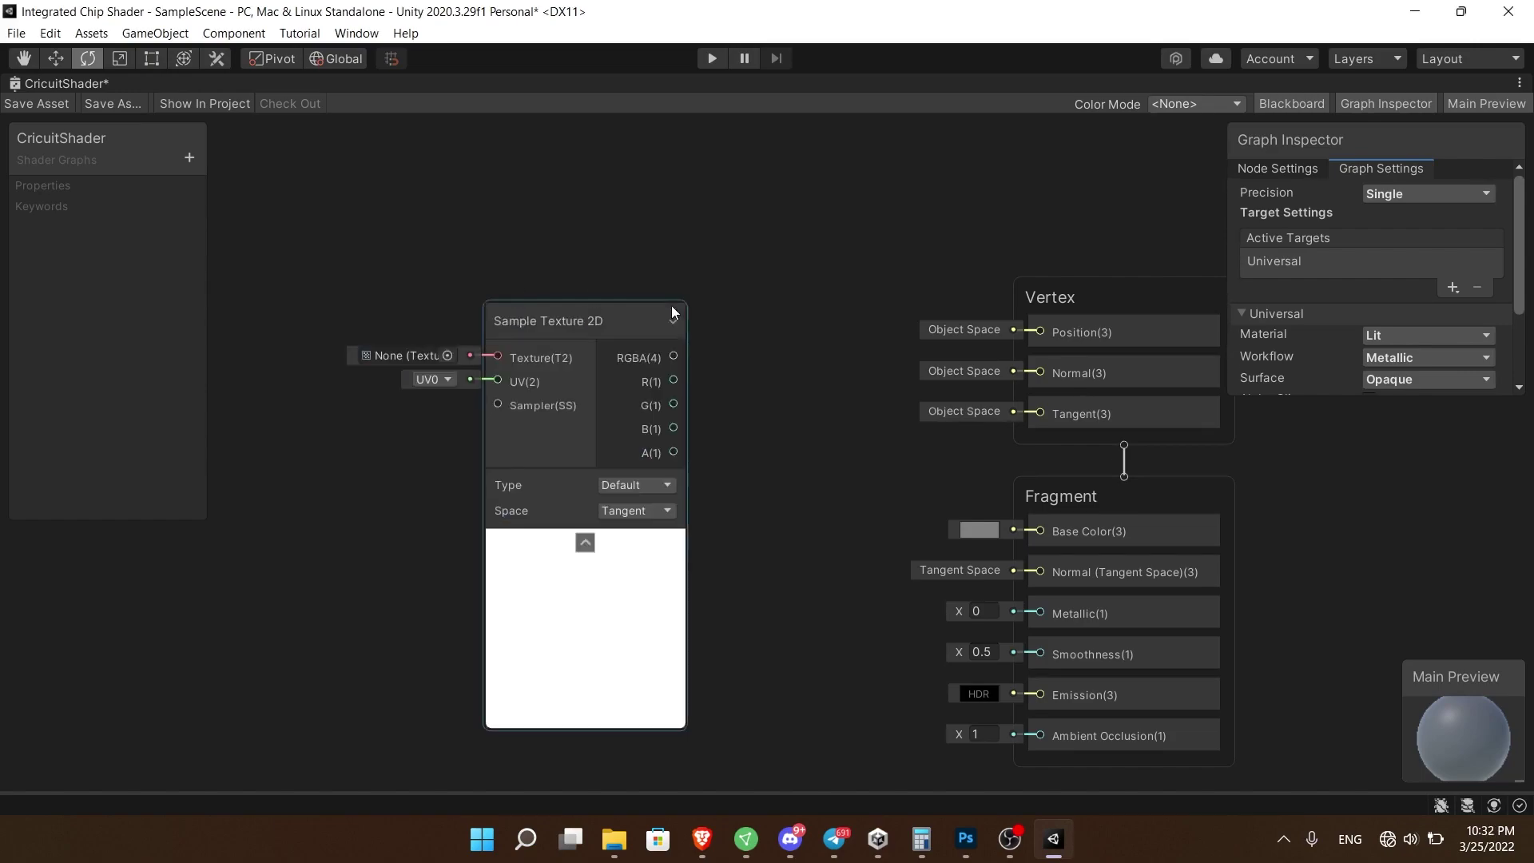
left_click_drag(542, 319, 438, 267)
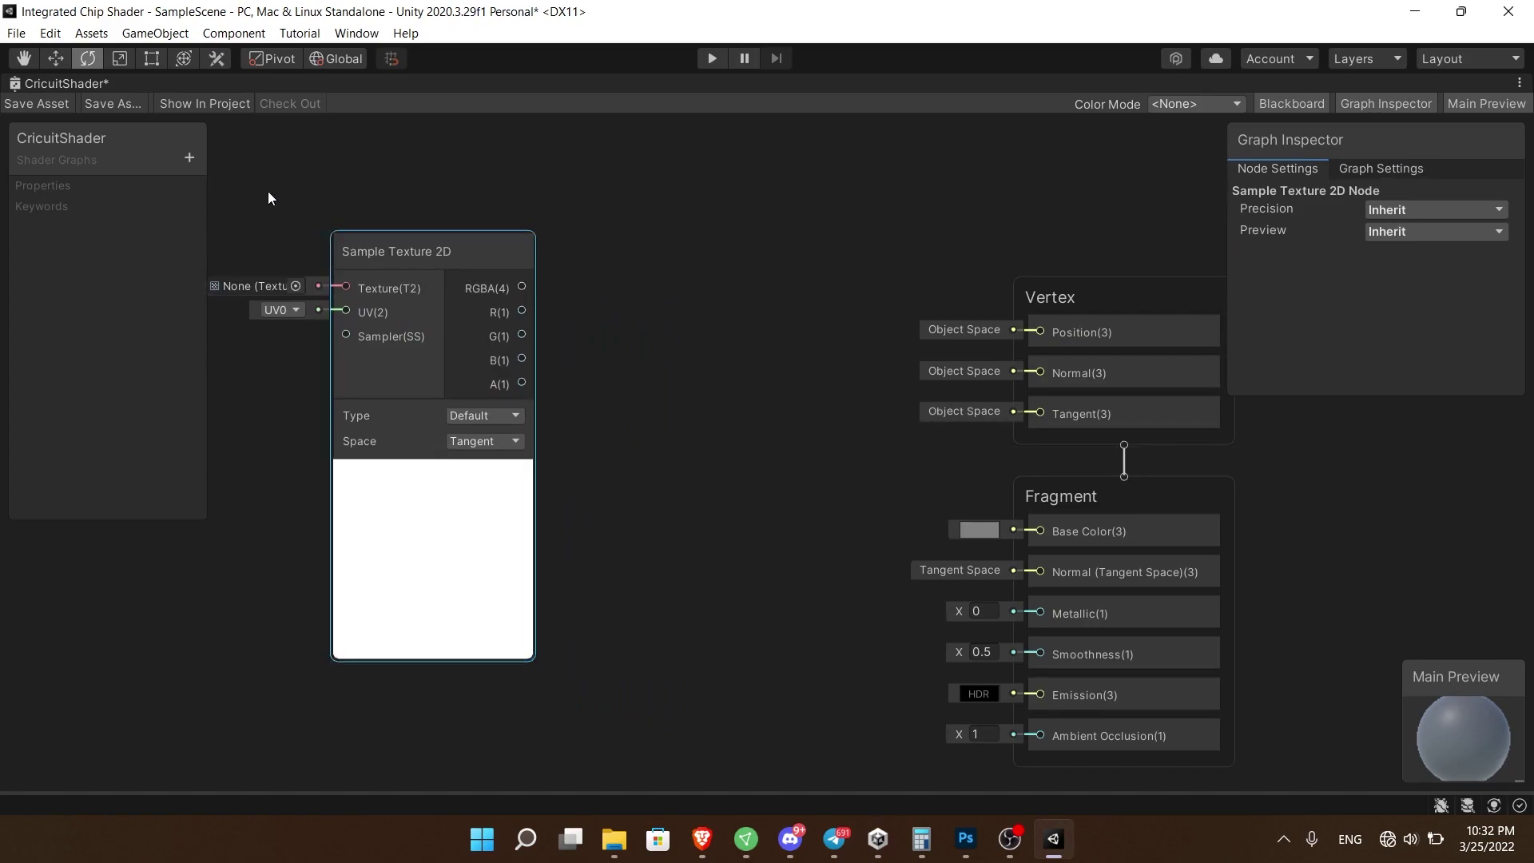
middle_click_drag(267, 190, 440, 199)
- Create a Texture 2D property MainTexture and connect it to the sampler's Texture input
left_click(185, 156)
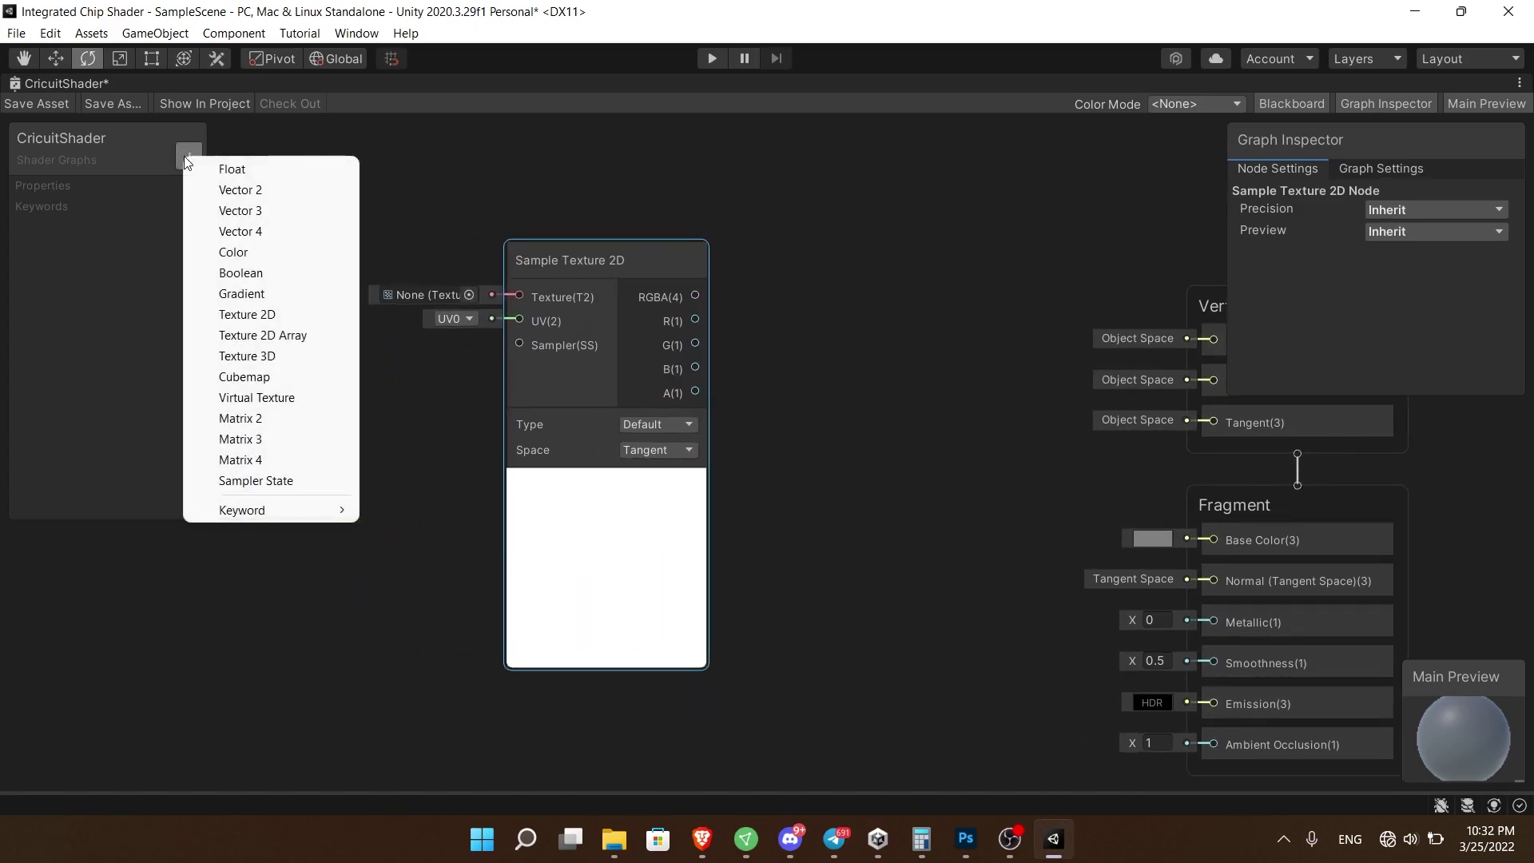
left_click(291, 314)
type("MainTexture")
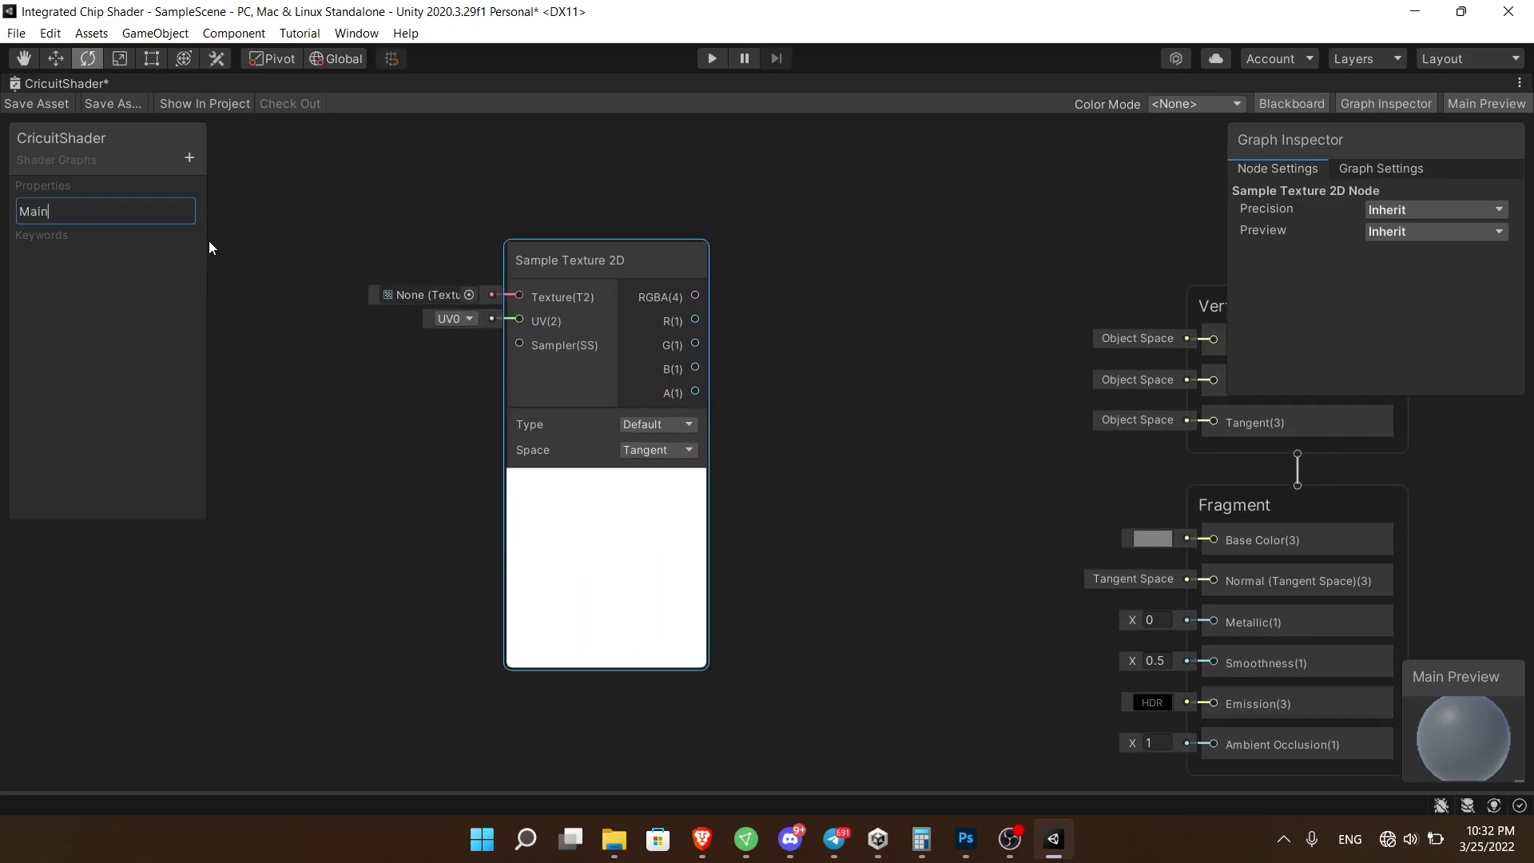
key("Return")
left_click_drag(71, 210, 515, 299)
left_click_drag(402, 272, 357, 283)
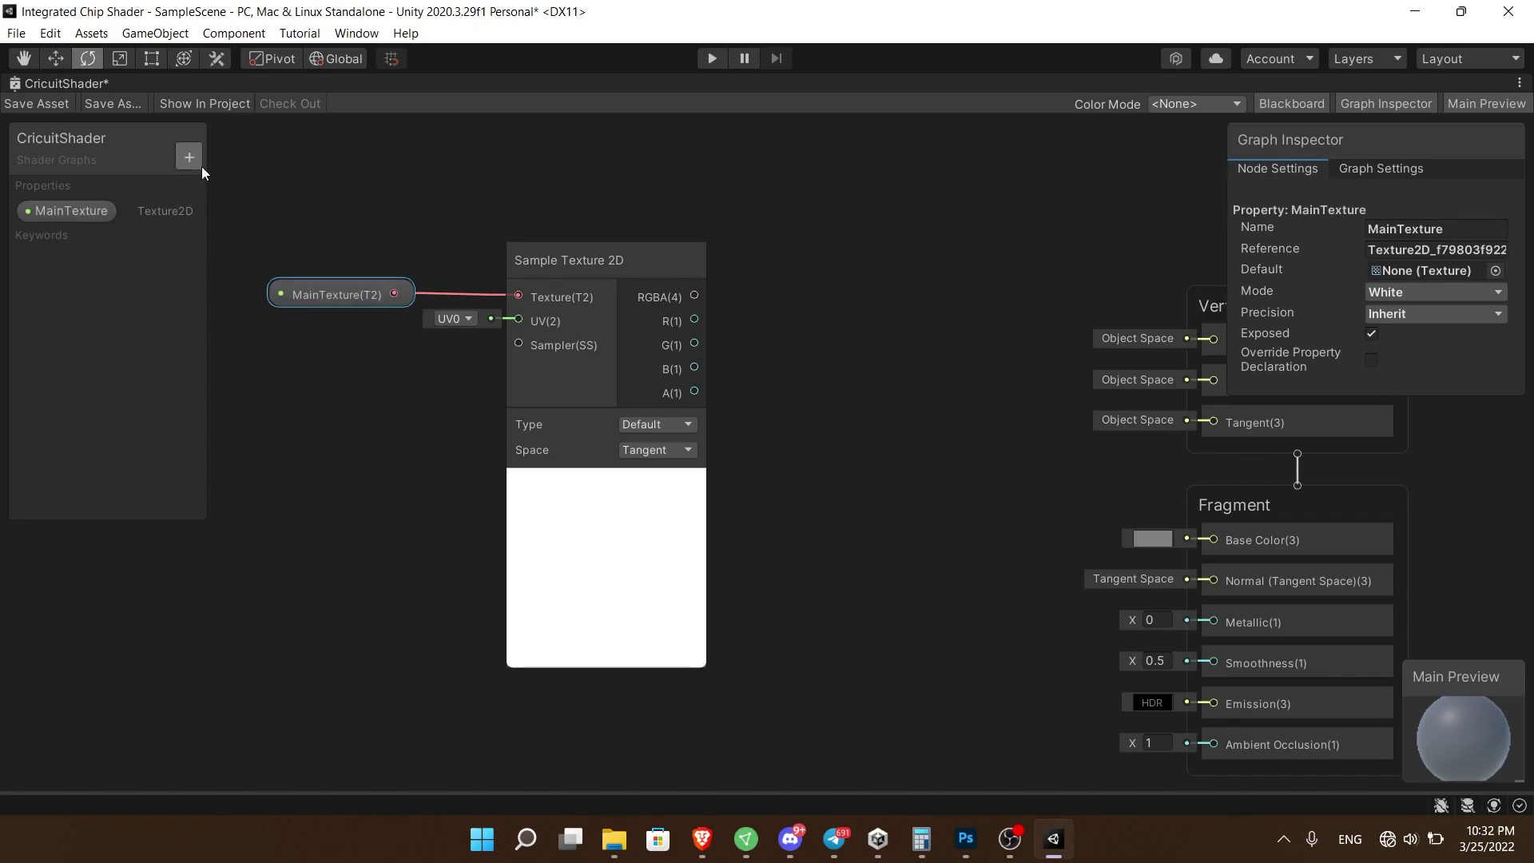
- Add a Tiling And Offset node and wire it into the sampler's UV input
right_click(279, 365)
left_click(348, 376)
type("til")
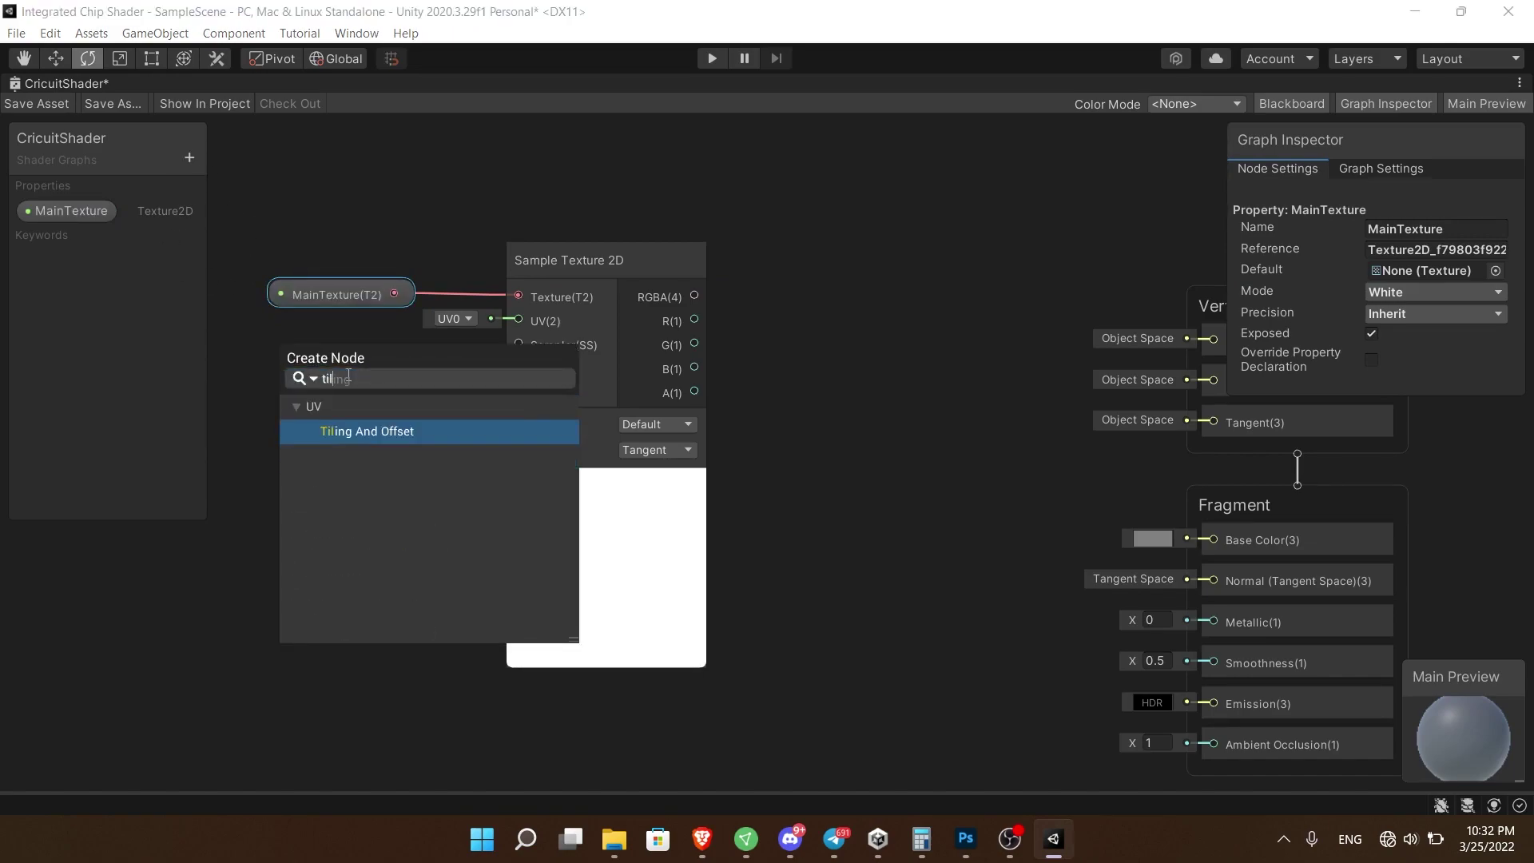
key("Return")
left_click_drag(473, 437, 519, 320)
left_click_drag(395, 400, 366, 366)
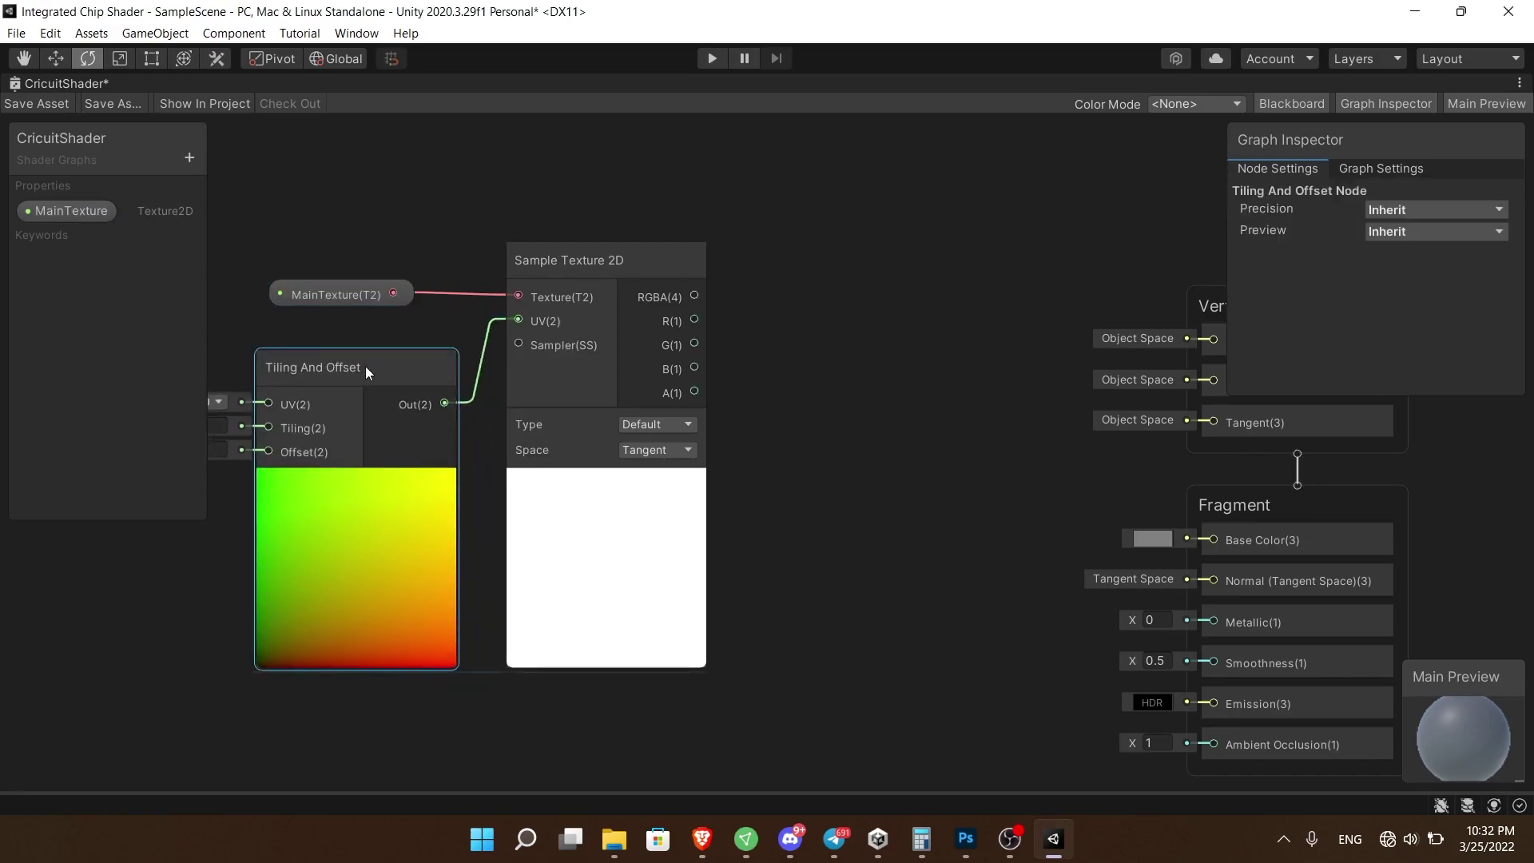
key("f")
- Create a Vector 2 property MainTexTiling and connect it to the Tiling input
left_click(190, 155)
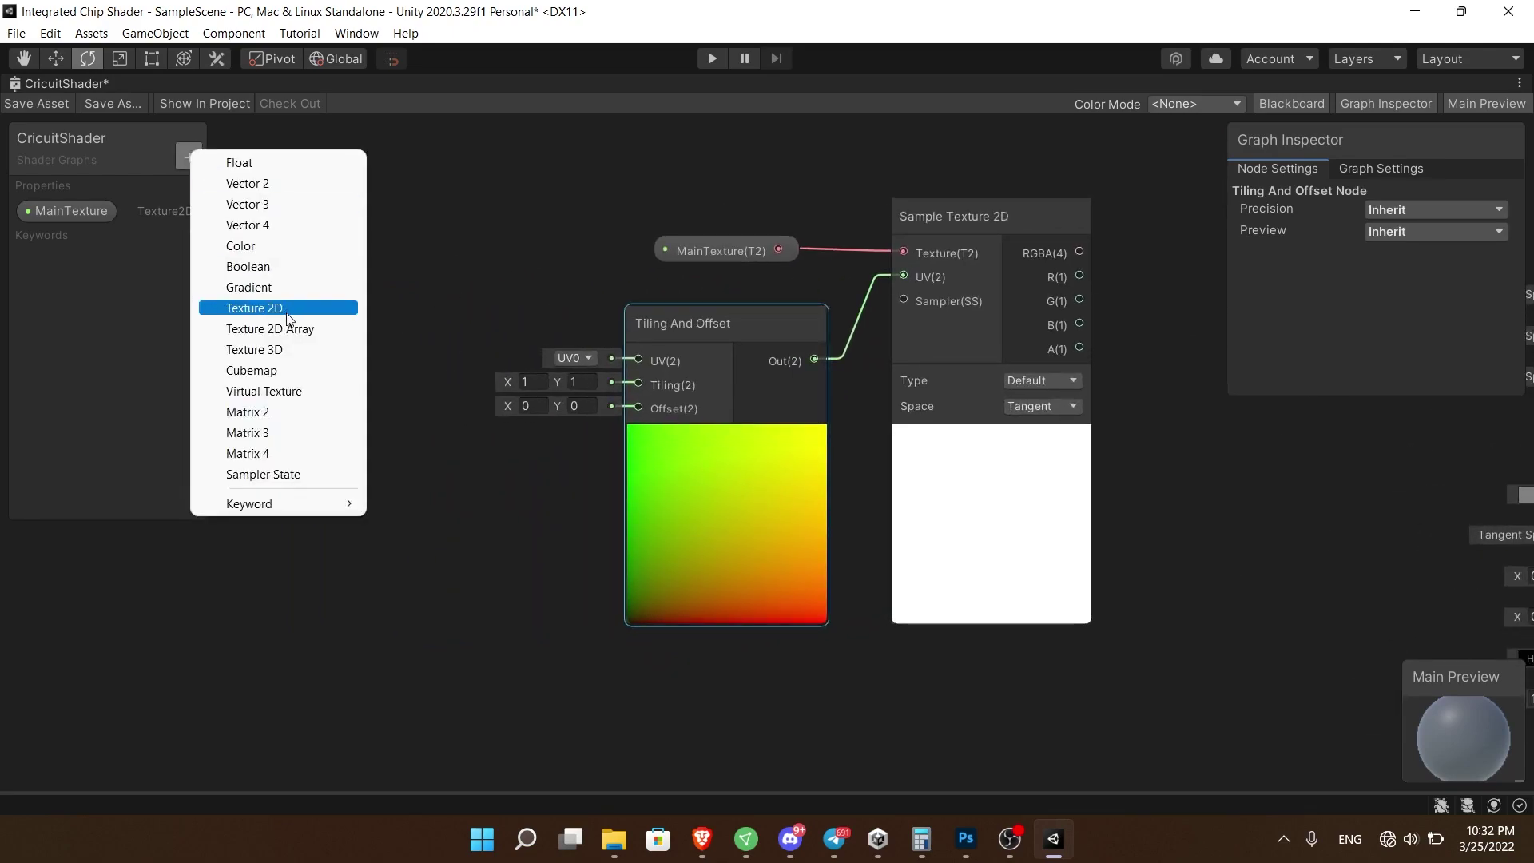
left_click(271, 185)
type("M")
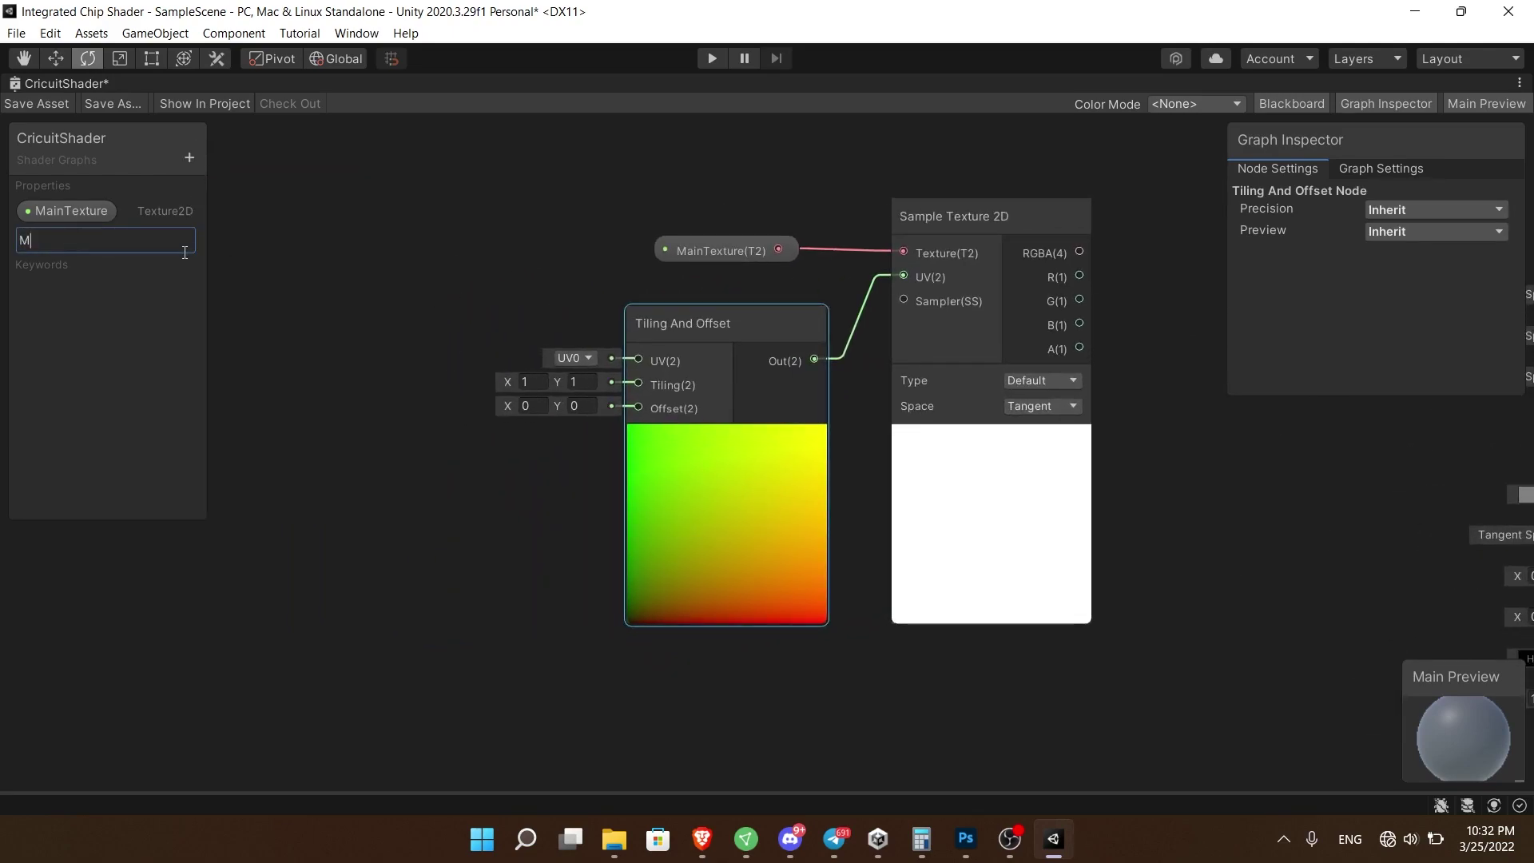
type("ainTexTiling")
key("Return")
left_click_drag(76, 239, 639, 386)
left_click(449, 373)
left_click_drag(423, 369, 413, 380)
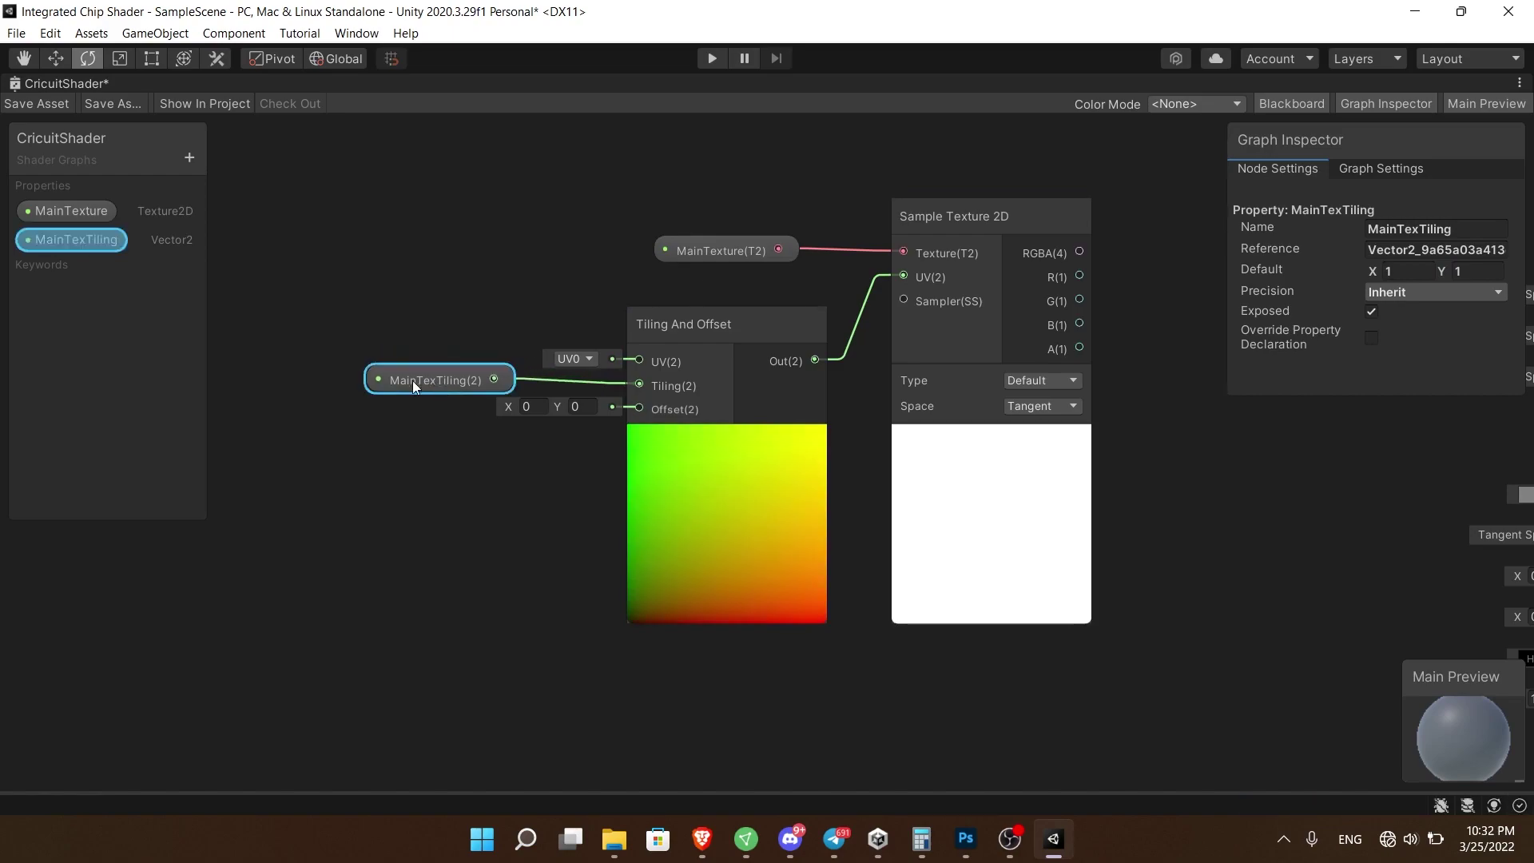
- Create a Vector 2 property MainTexOffset and connect it to the Offset input
left_click(189, 157)
left_click(273, 184)
type("MainTex")
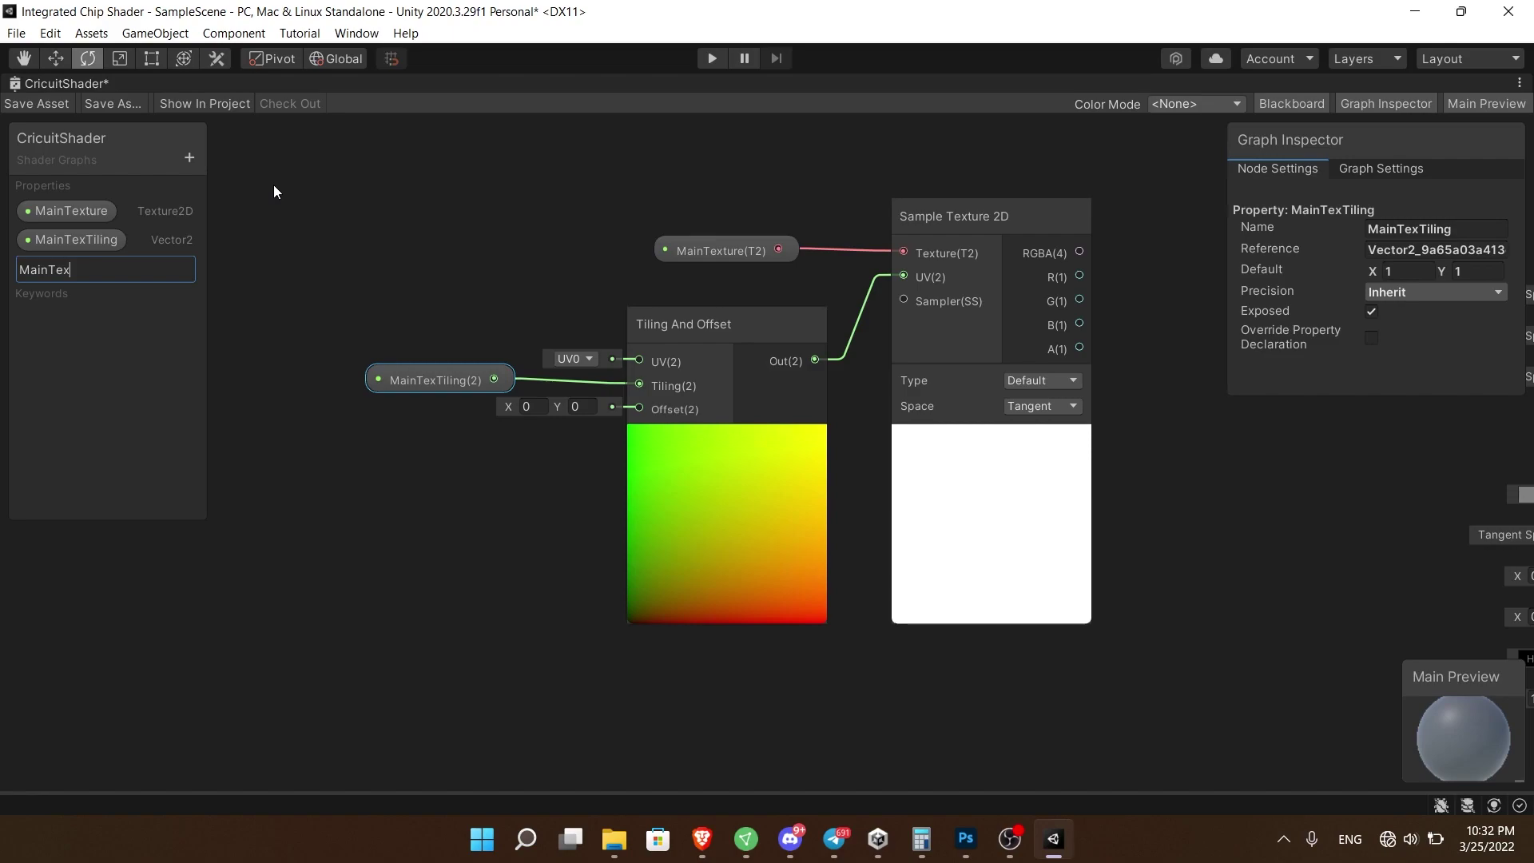
type("Offset")
key("Return")
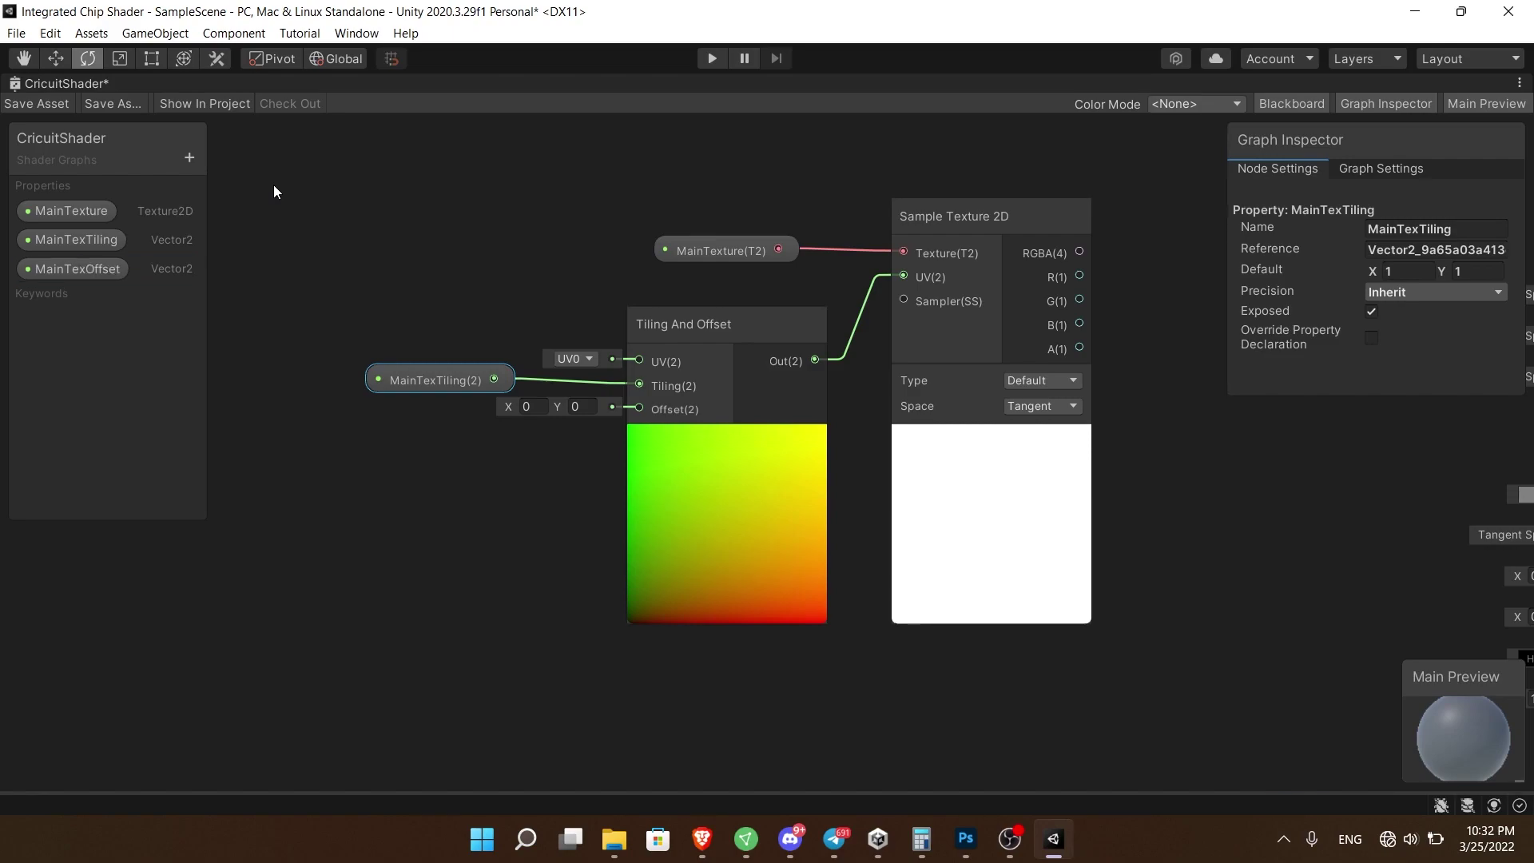
left_click_drag(76, 268, 639, 408)
left_click_drag(526, 429, 490, 429)
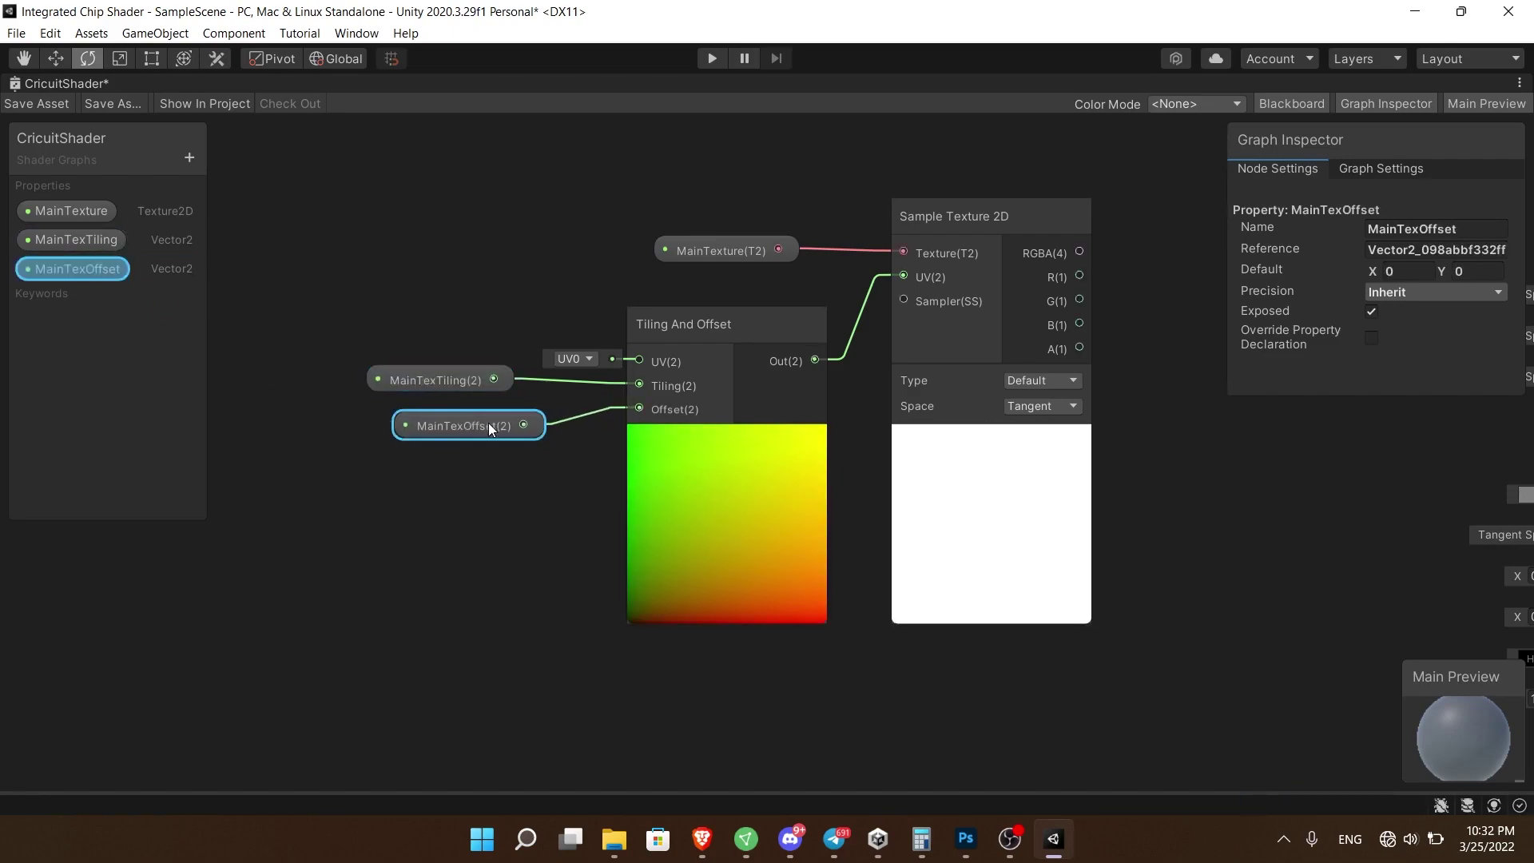
left_click(796, 258)
- Set MainTexture's default texture to the brushed TextureX texture
left_click(1496, 271)
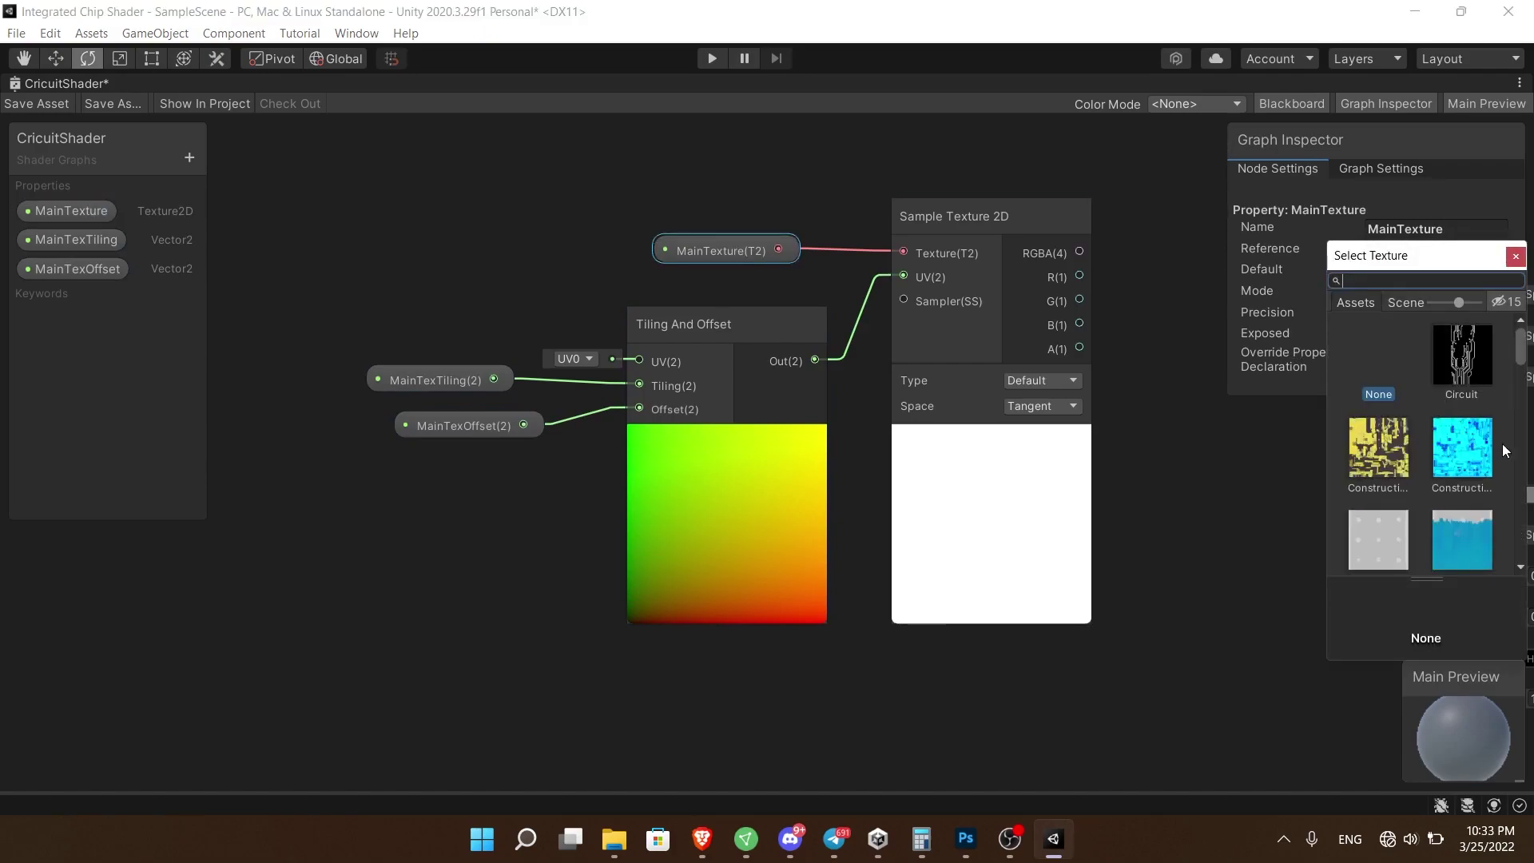
scroll(1458, 423, "down", 5)
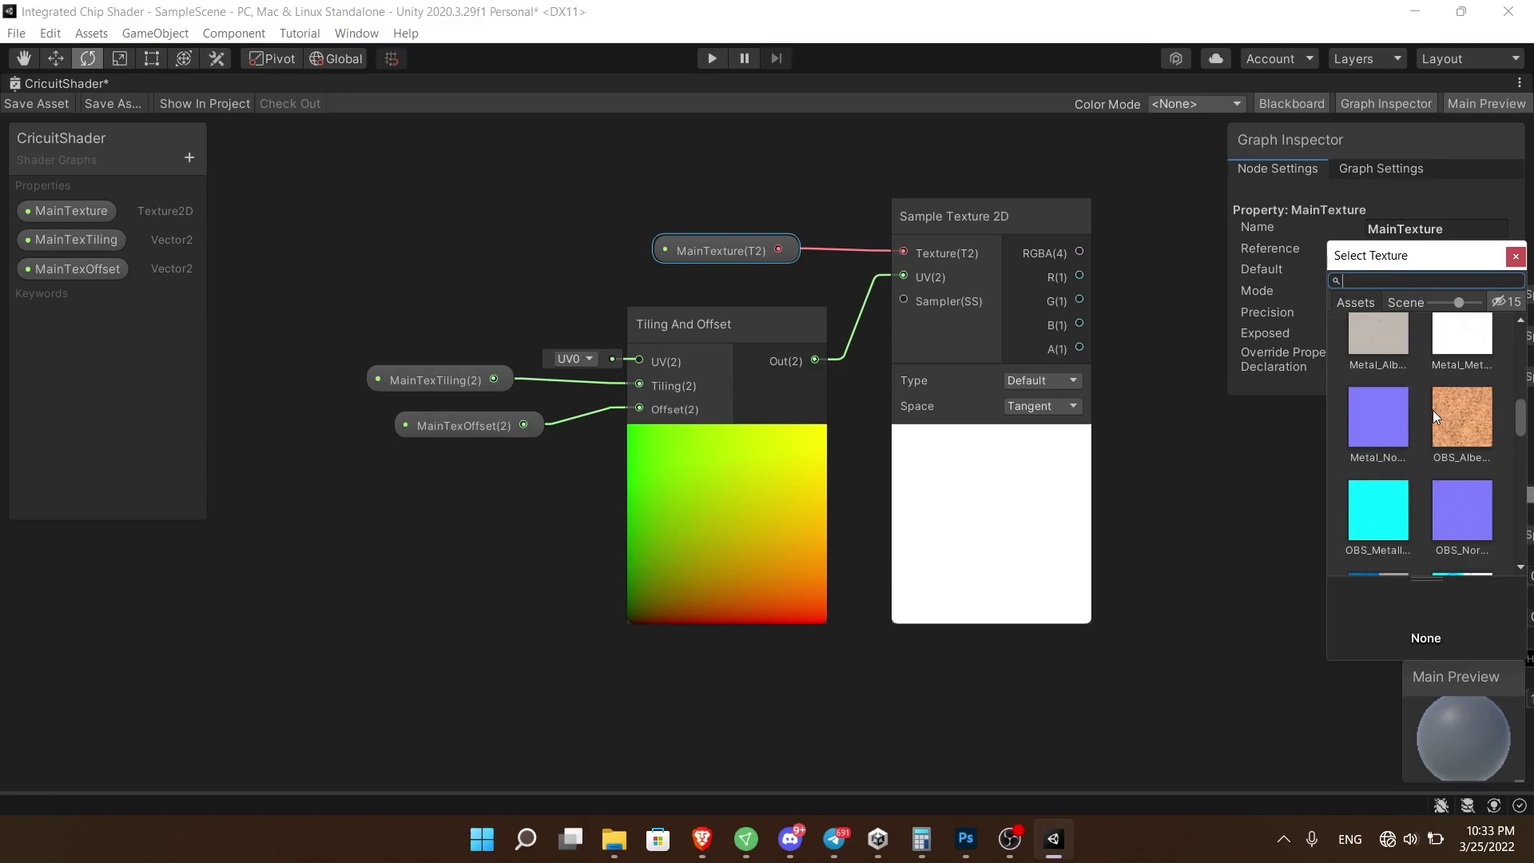
scroll(1449, 413, "down", 5)
scroll(1450, 410, "up", 1)
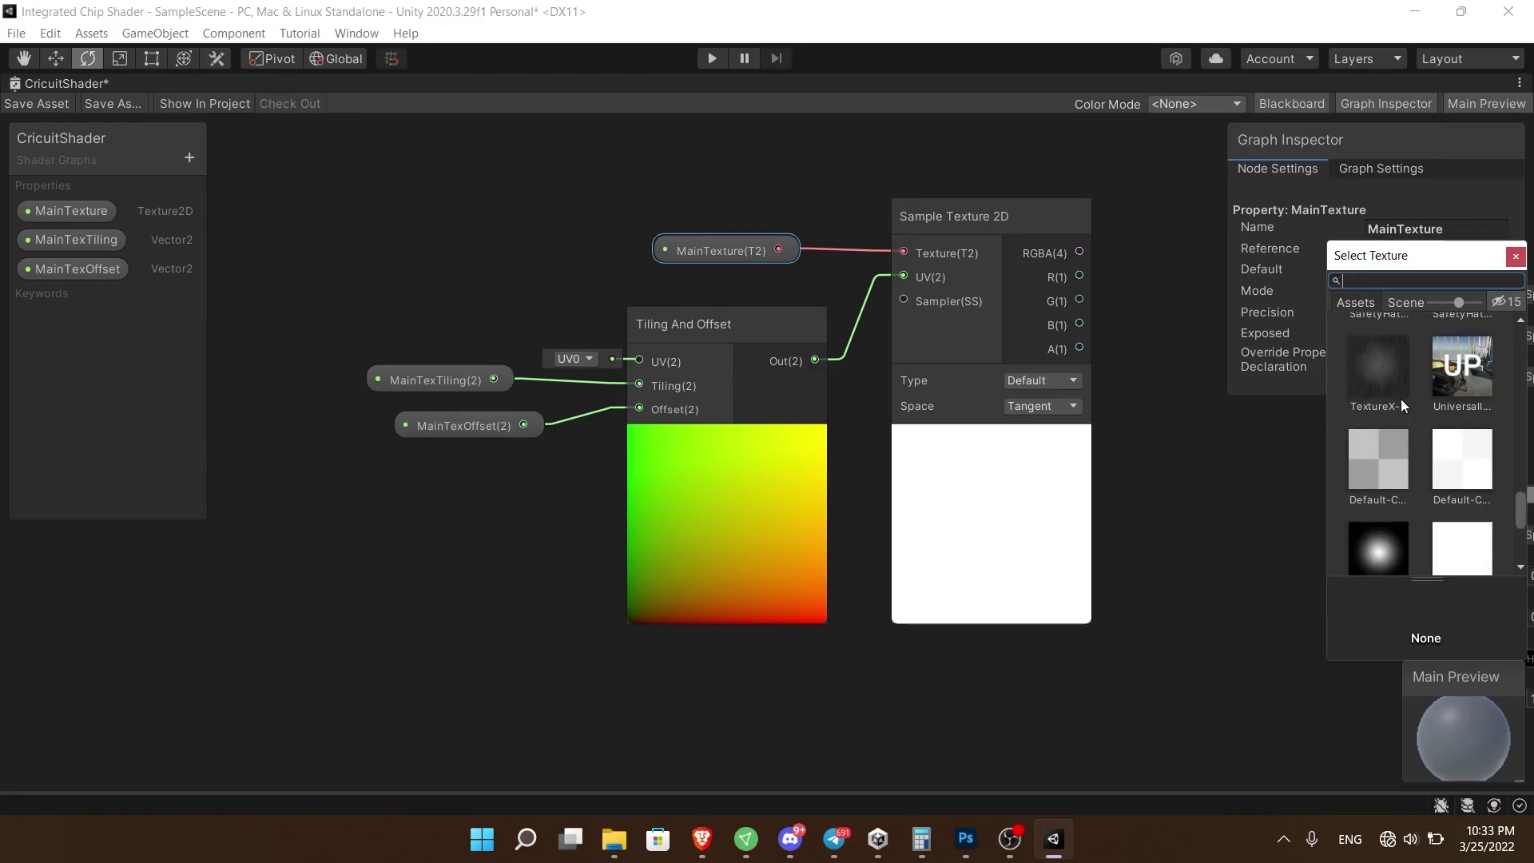
double_click(1401, 400)
- Connect the sampled RGBA output to Base Color and save the graph
middle_click_drag(1044, 280, 872, 274)
scroll(873, 280, "down", 3)
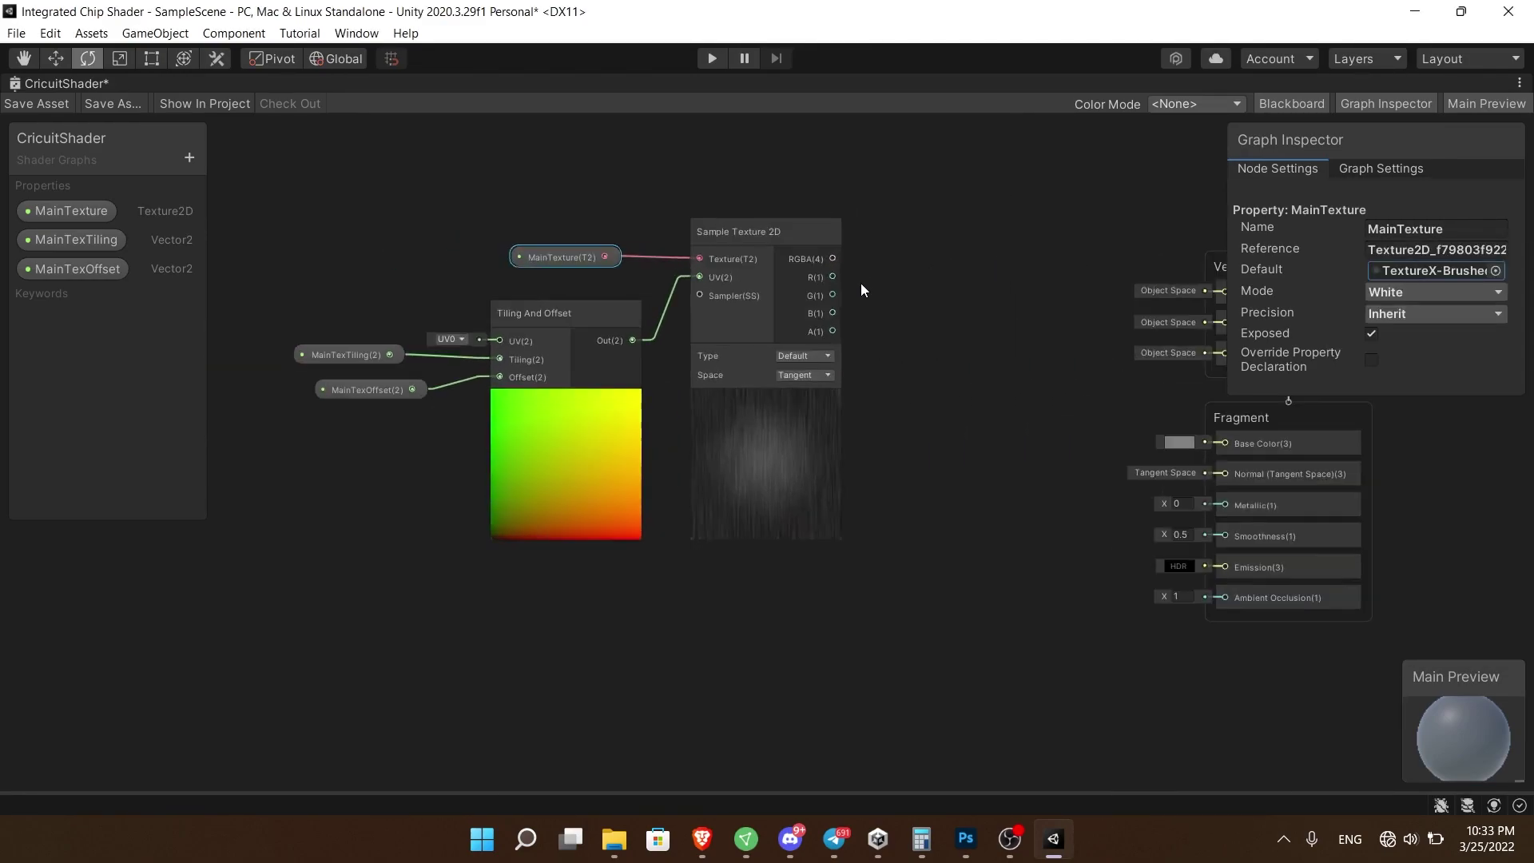
left_click_drag(833, 258, 1225, 443)
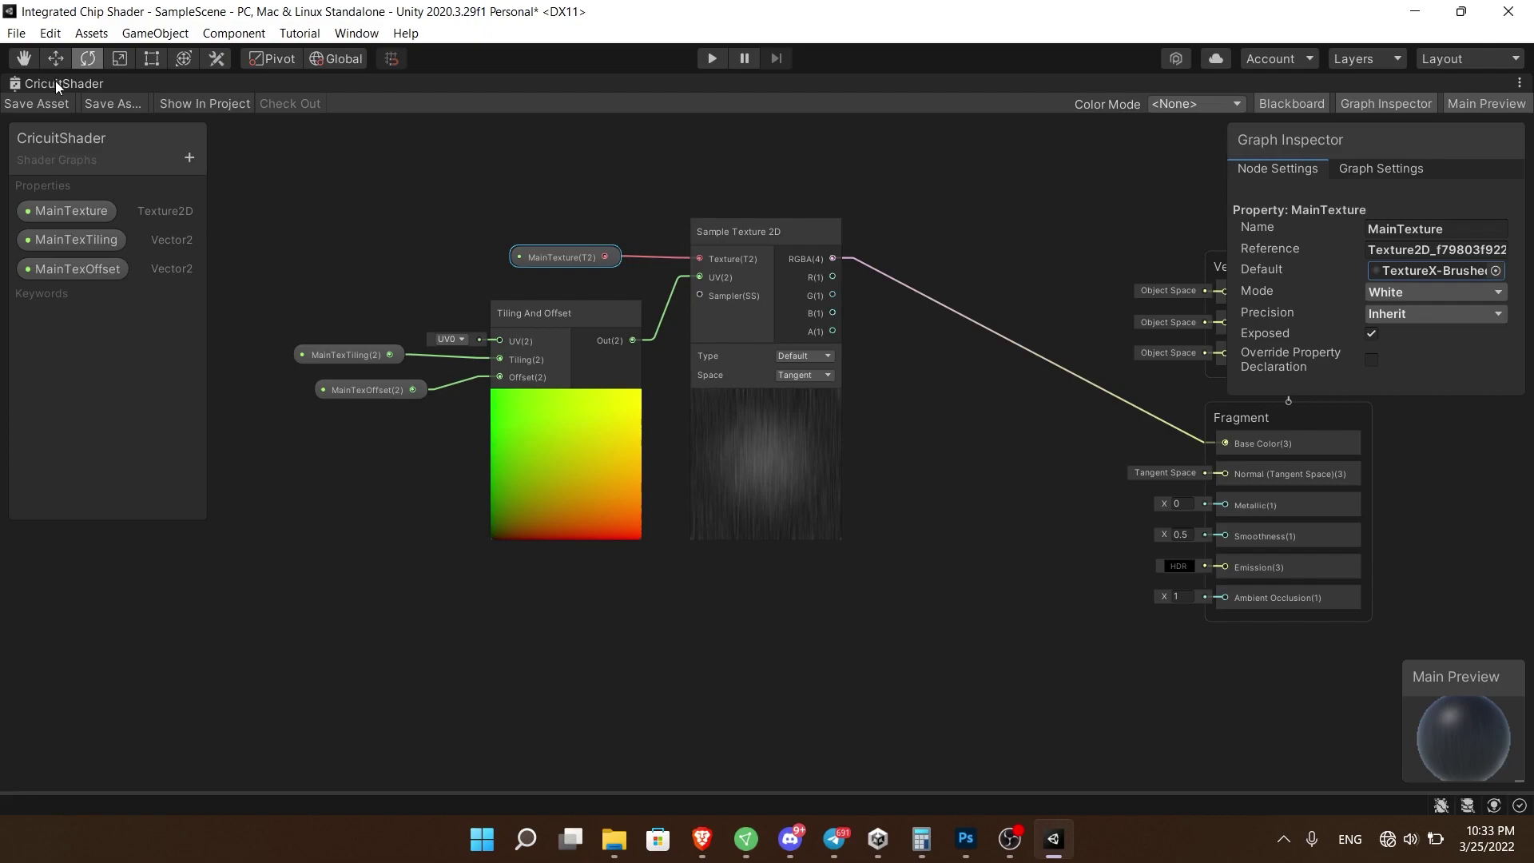
left_click(409, 199)
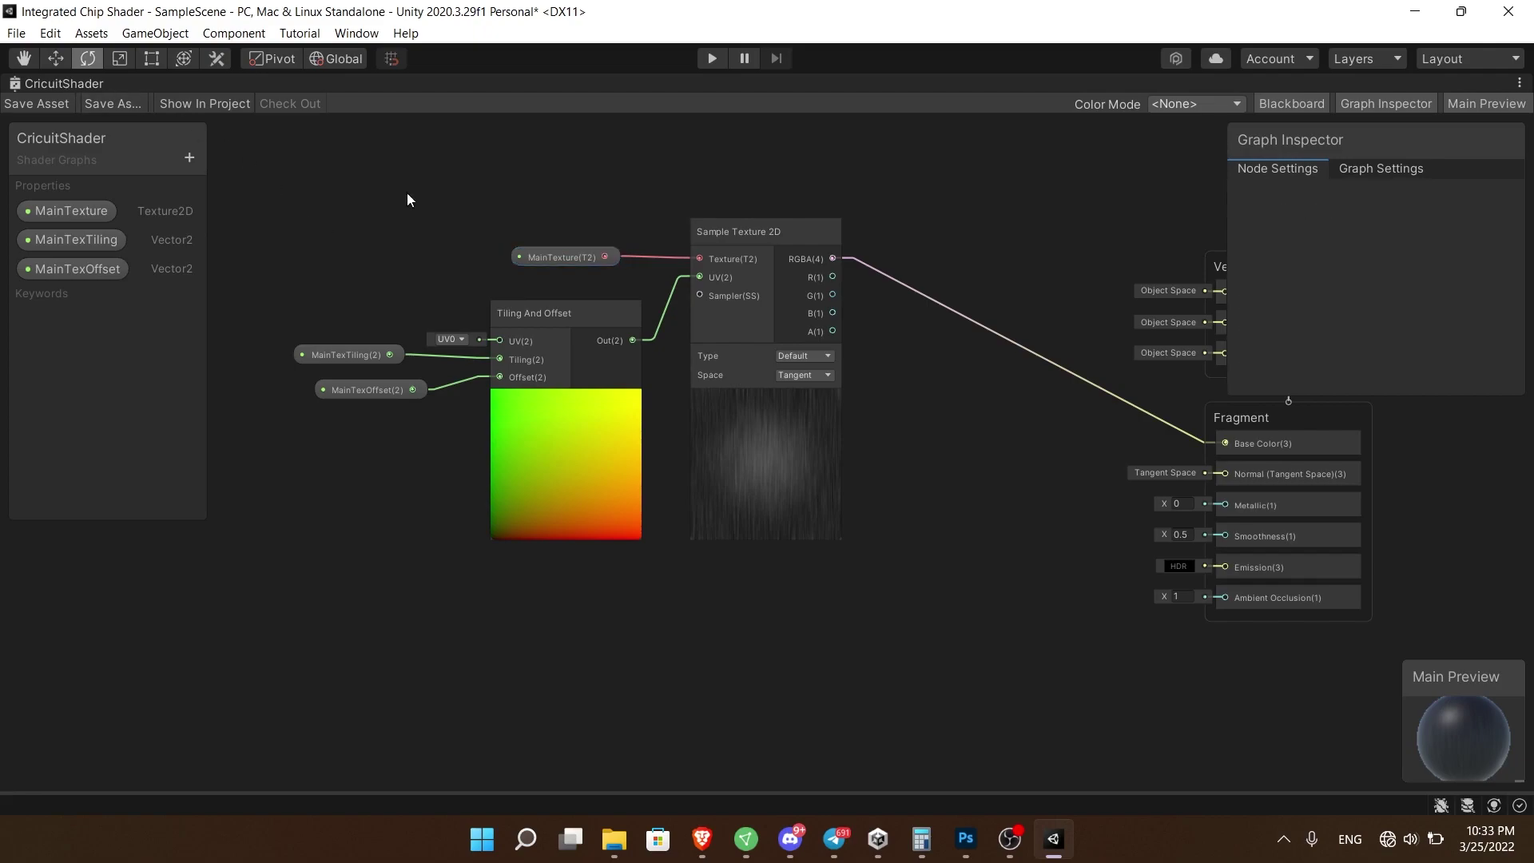
- Restore the normal editor layout and create a material named Circuit
right_click(88, 92)
left_click(101, 98)
right_click(1099, 763)
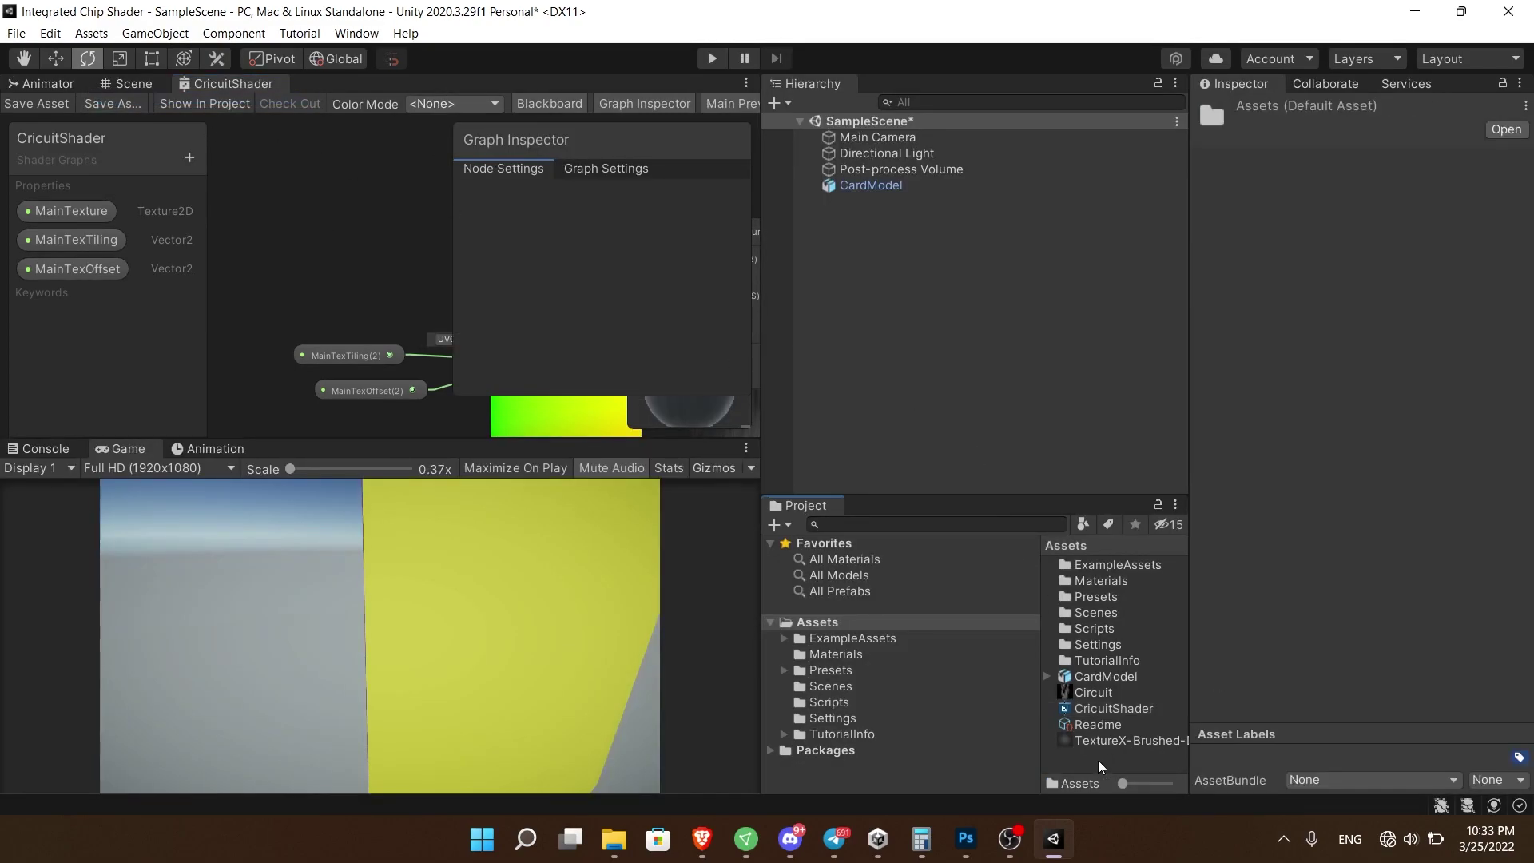
mouse_move(1172, 254)
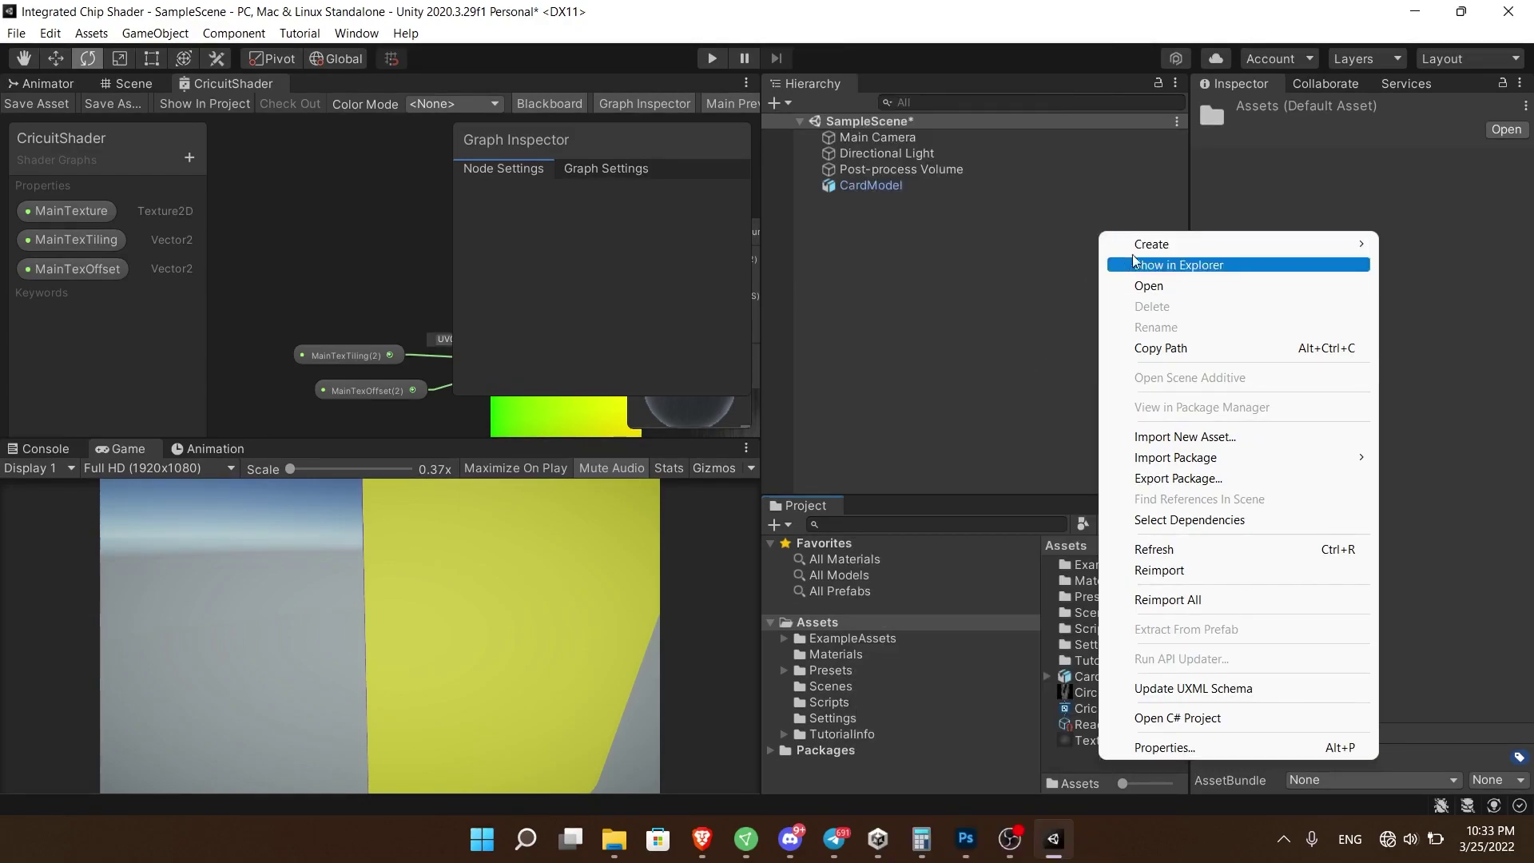
left_click(965, 449)
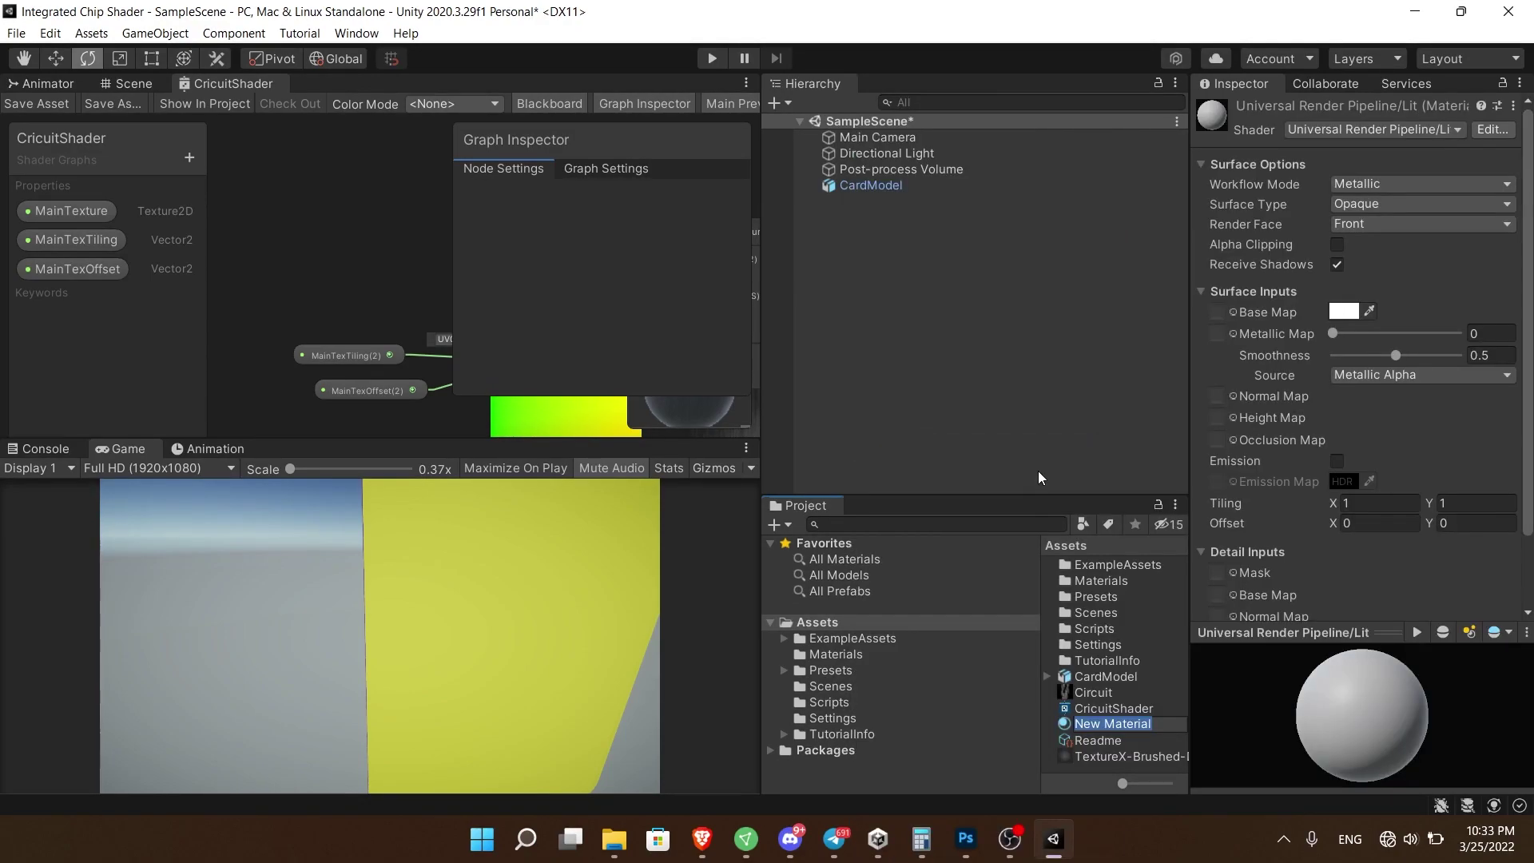
type("Circuit")
key("Return")
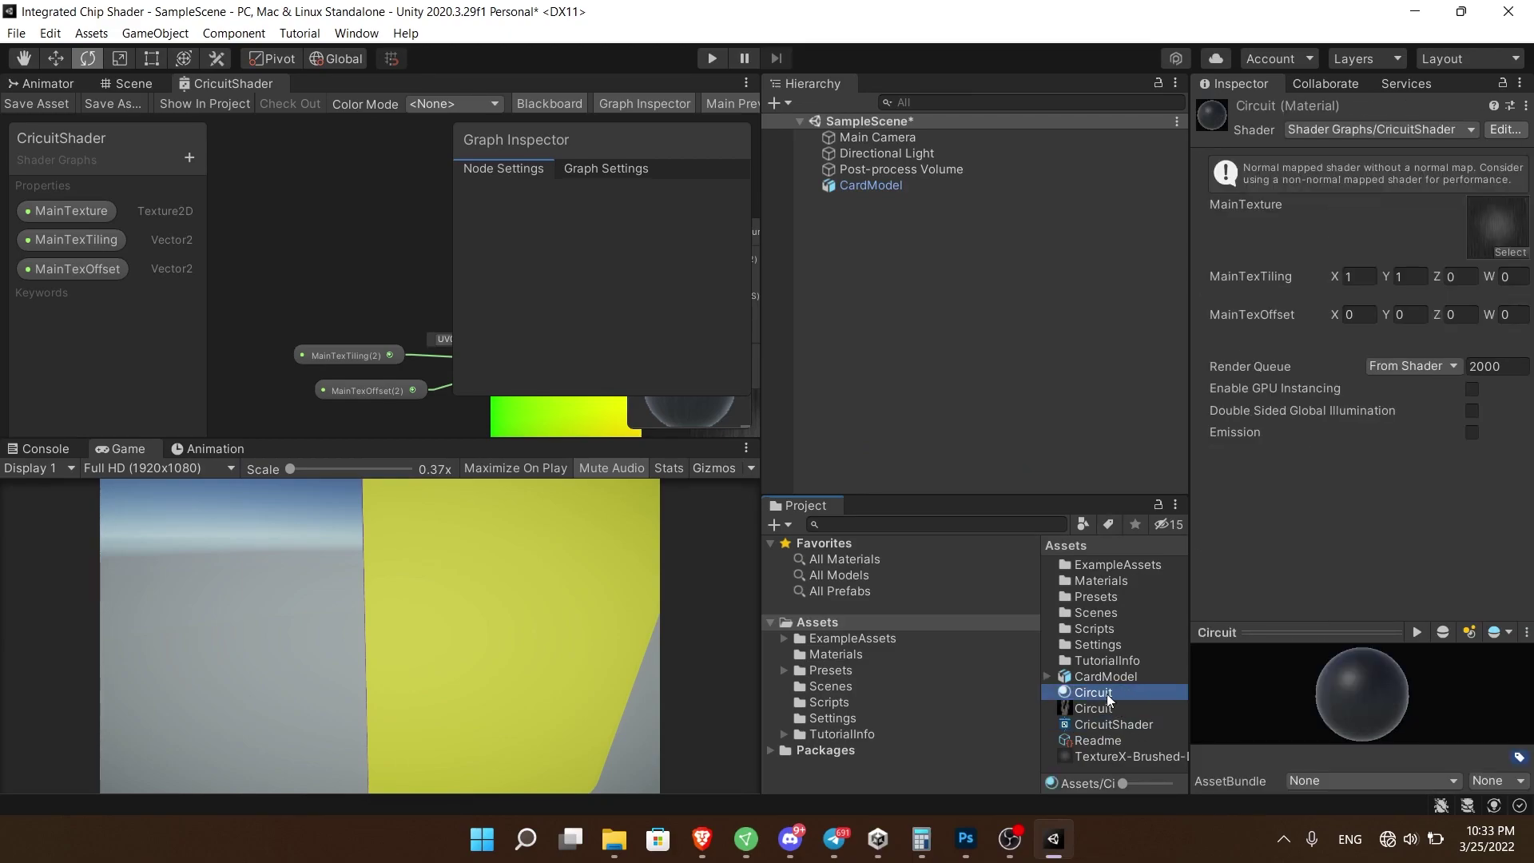
- Replace BackLogo with the Circuit material in CardModel's Materials Element 2
left_click_drag(1109, 700, 992, 407)
left_click_drag(914, 273, 860, 184)
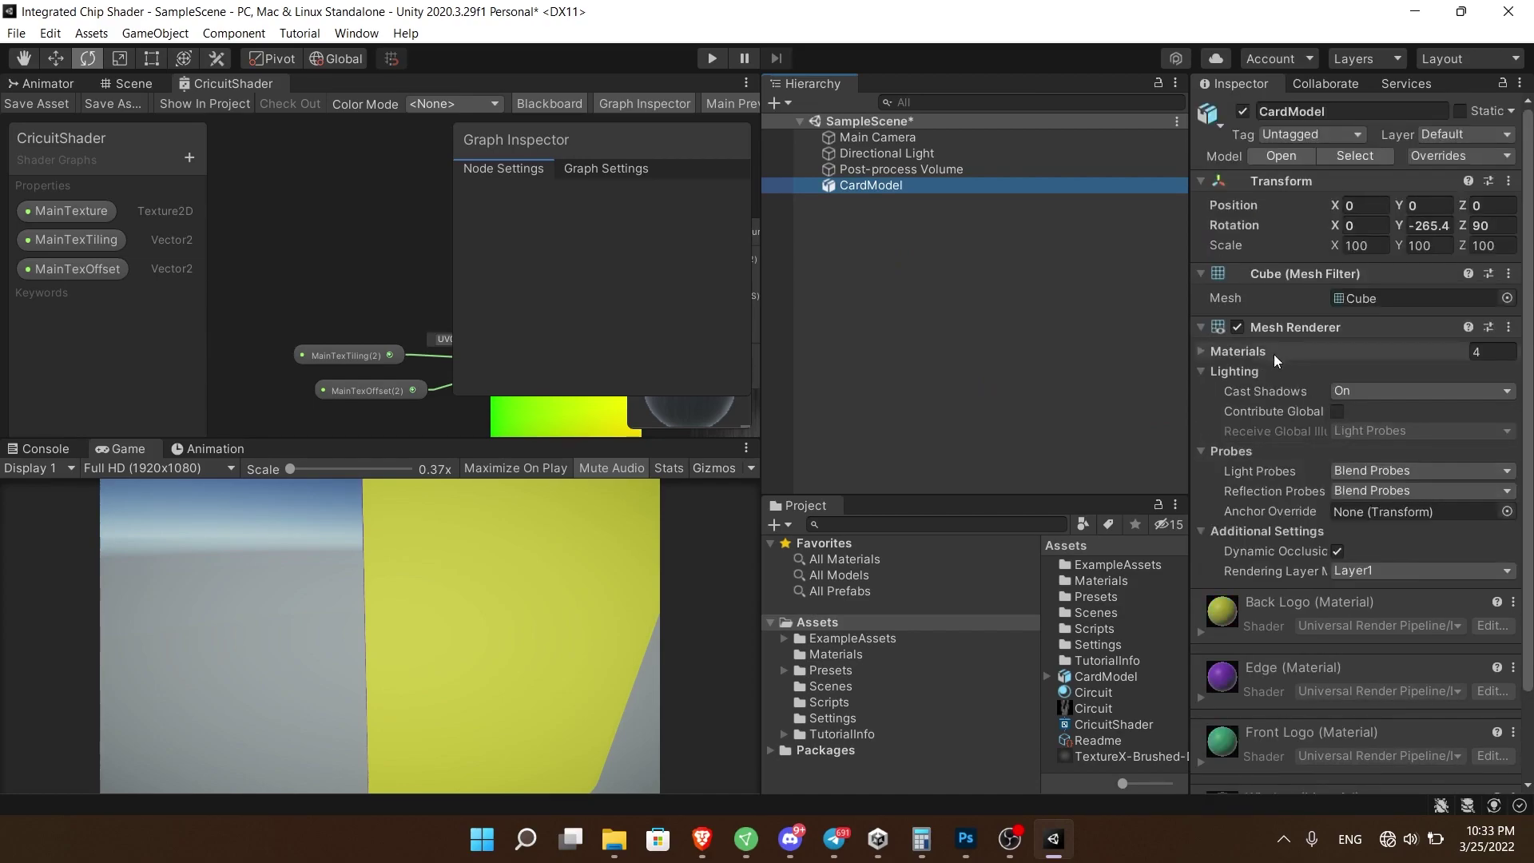
left_click(1246, 351)
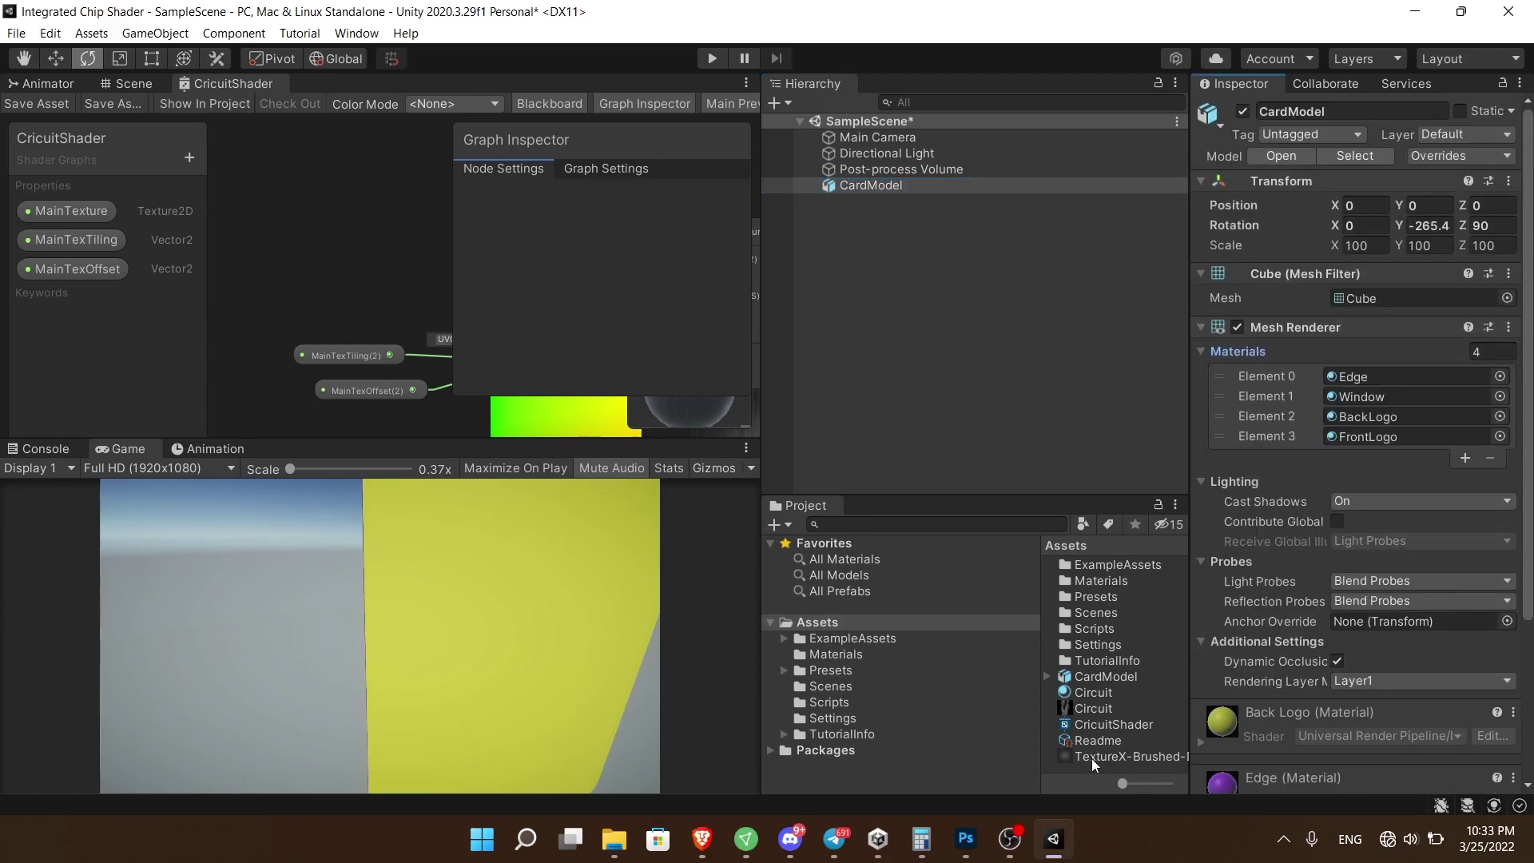
left_click_drag(1097, 693, 1339, 514)
left_click_drag(1337, 441, 1345, 417)
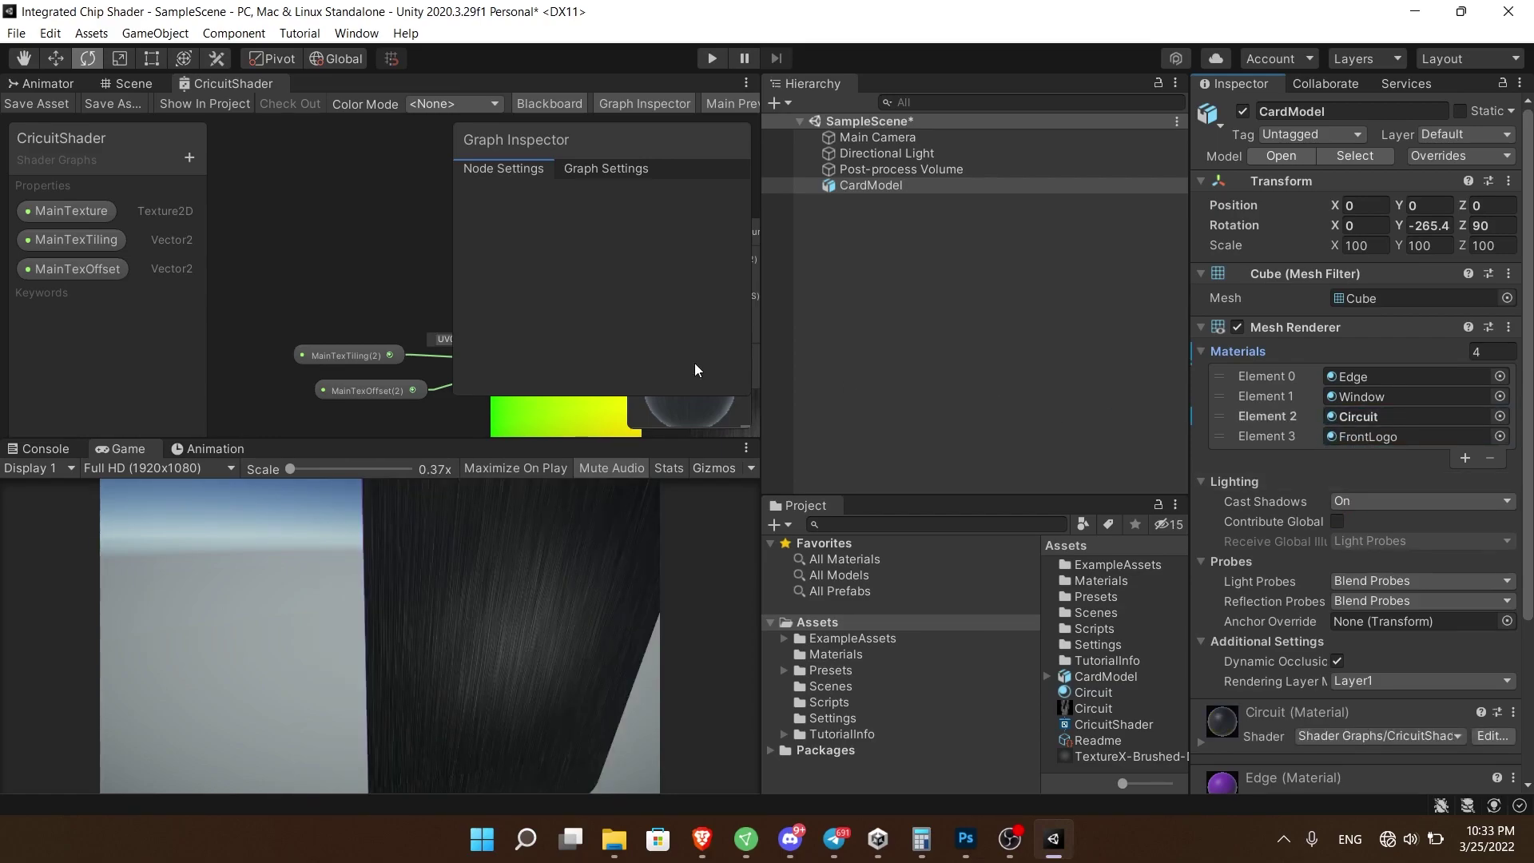
left_click(126, 83)
- Adjust Circuit's MainTexTiling to 0.76 × 0.49 and MainTexOffset Y to 0.24
left_click_drag(382, 314, 404, 334)
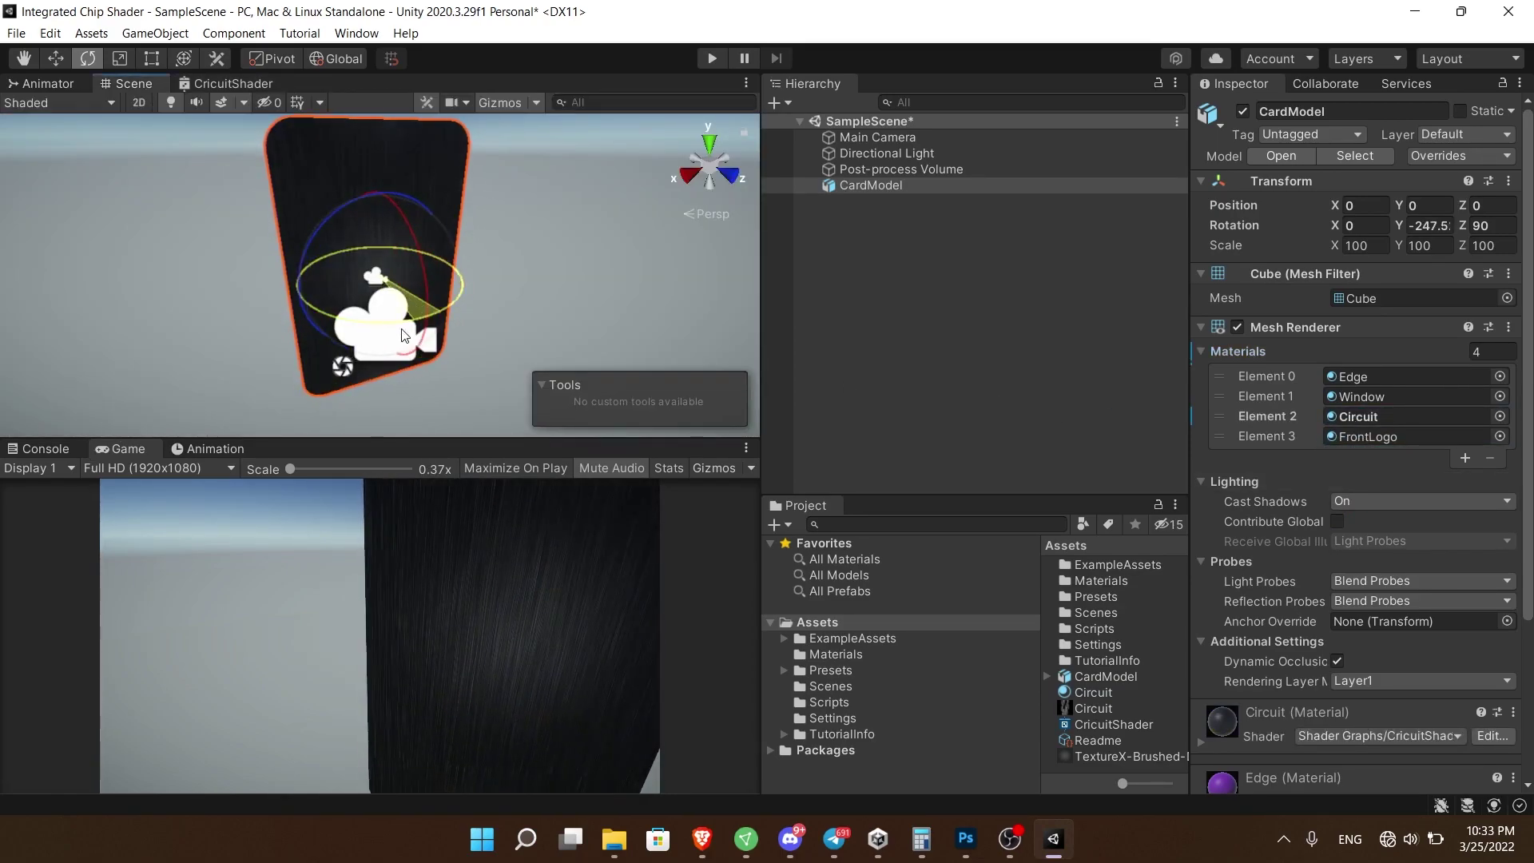
scroll(404, 334, "up", 5)
scroll(1257, 591, "down", 5)
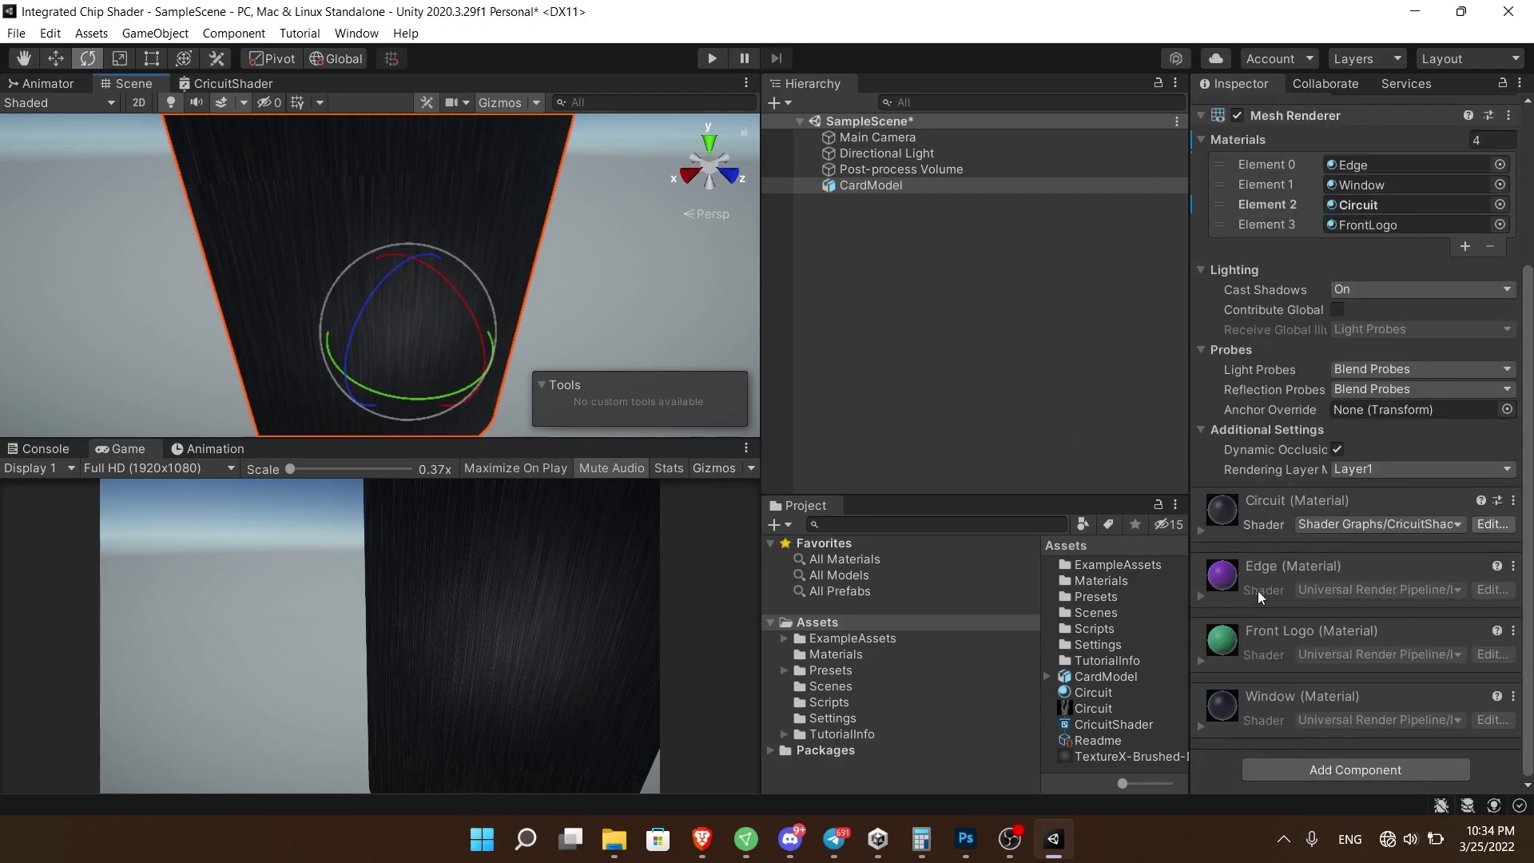
left_click(1200, 530)
left_click_drag(751, 441, 703, 577)
scroll(644, 455, "down", 3)
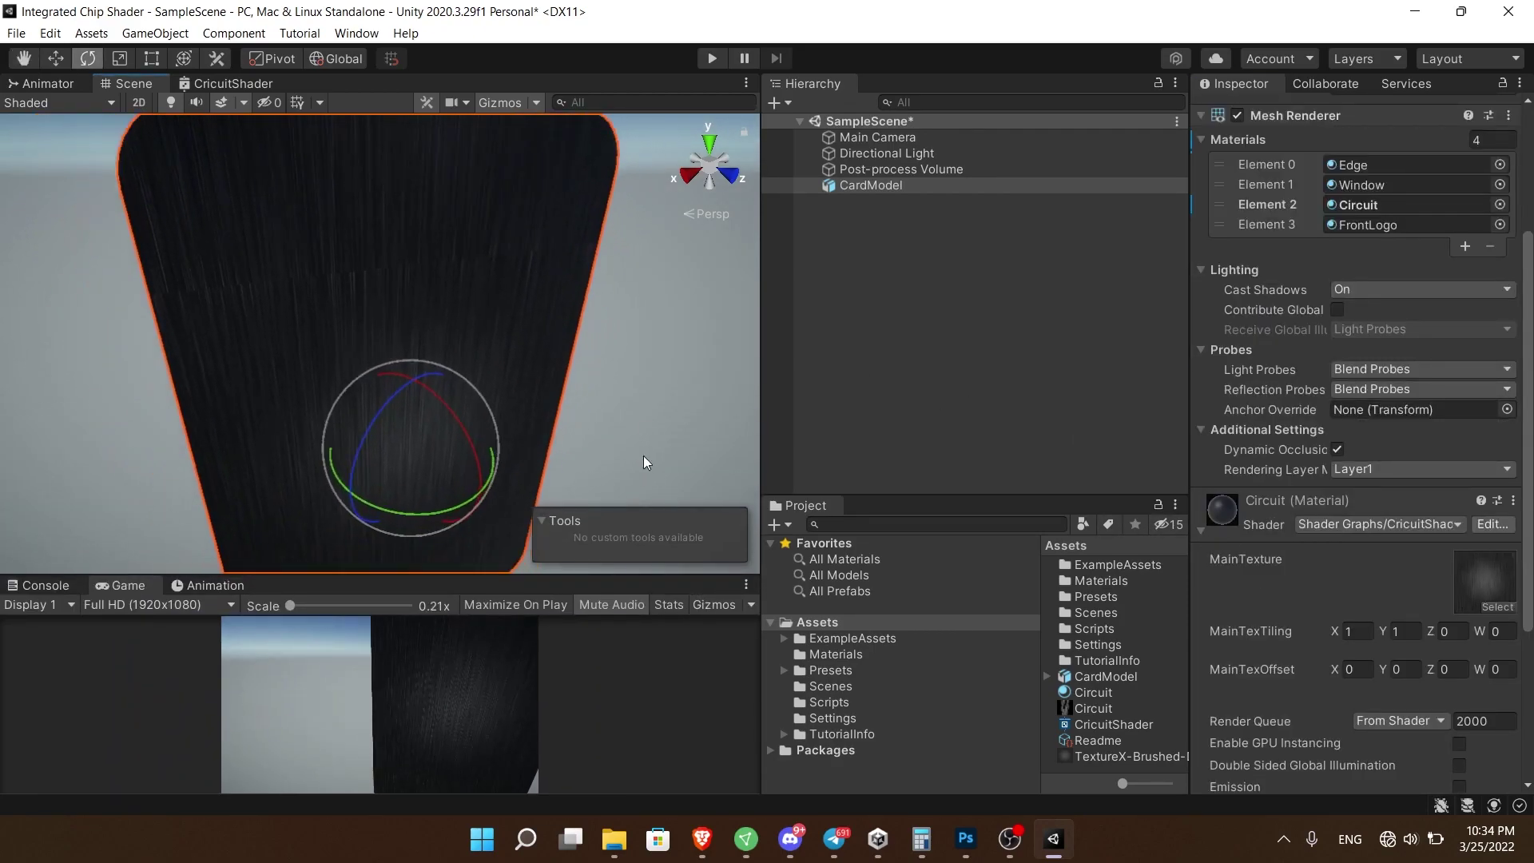
scroll(1479, 617, "down", 5)
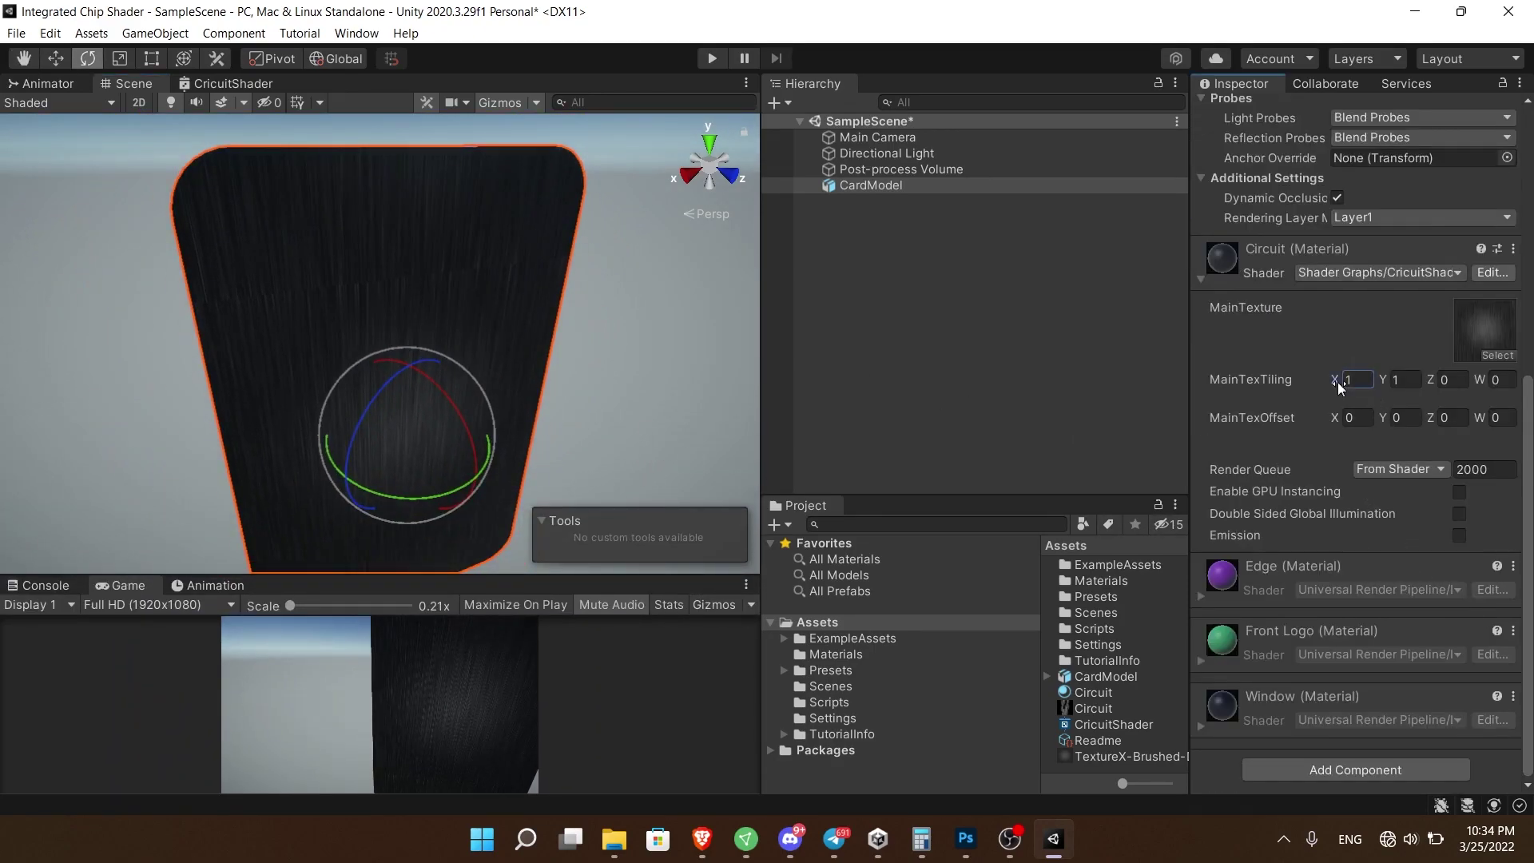
left_click_drag(1388, 381, 1139, 395)
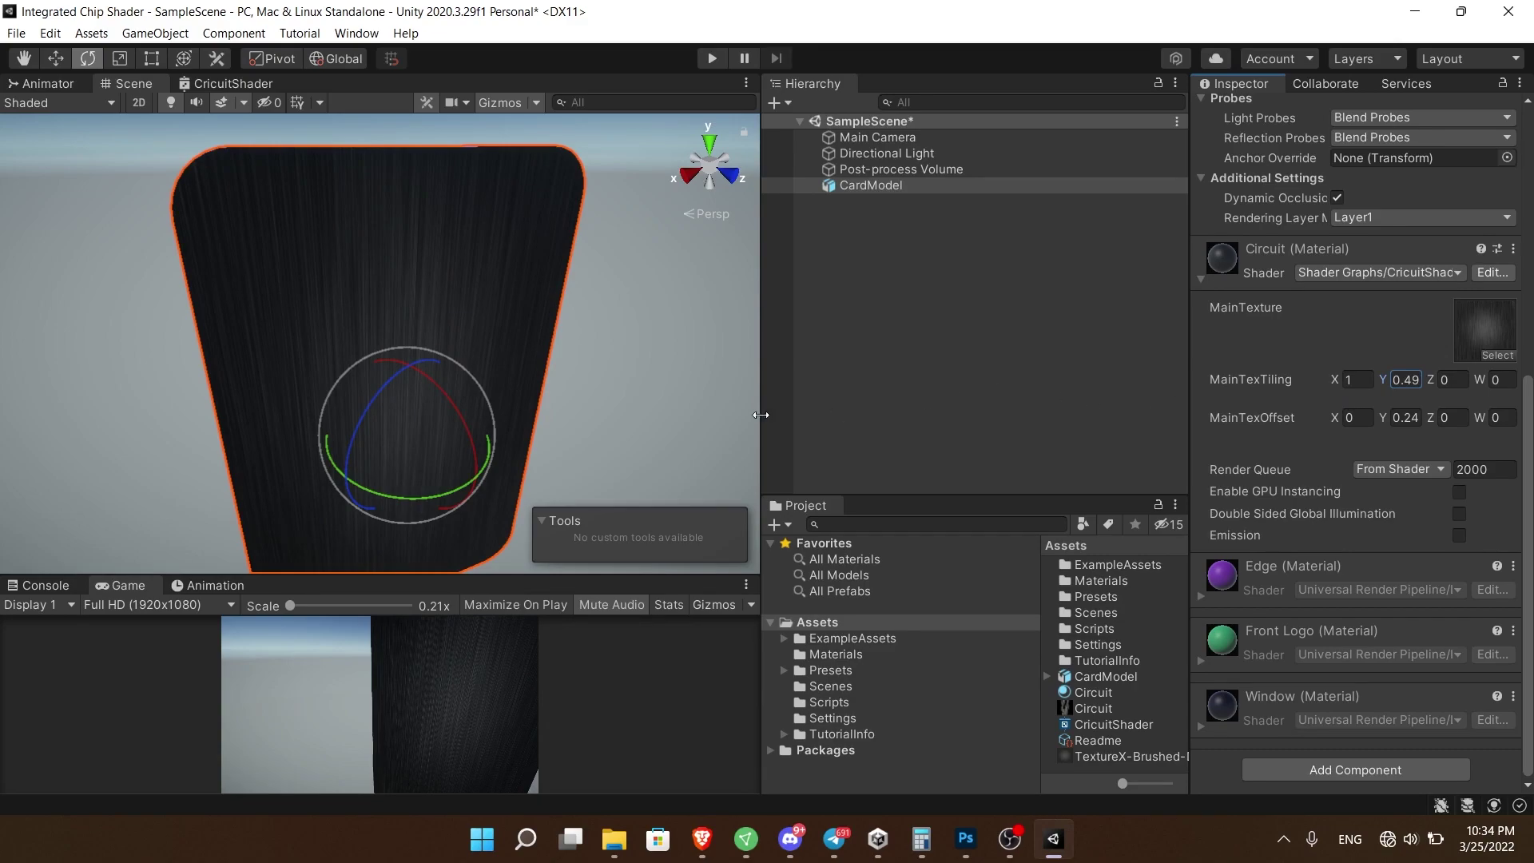
left_click_drag(1320, 383, 1123, 414)
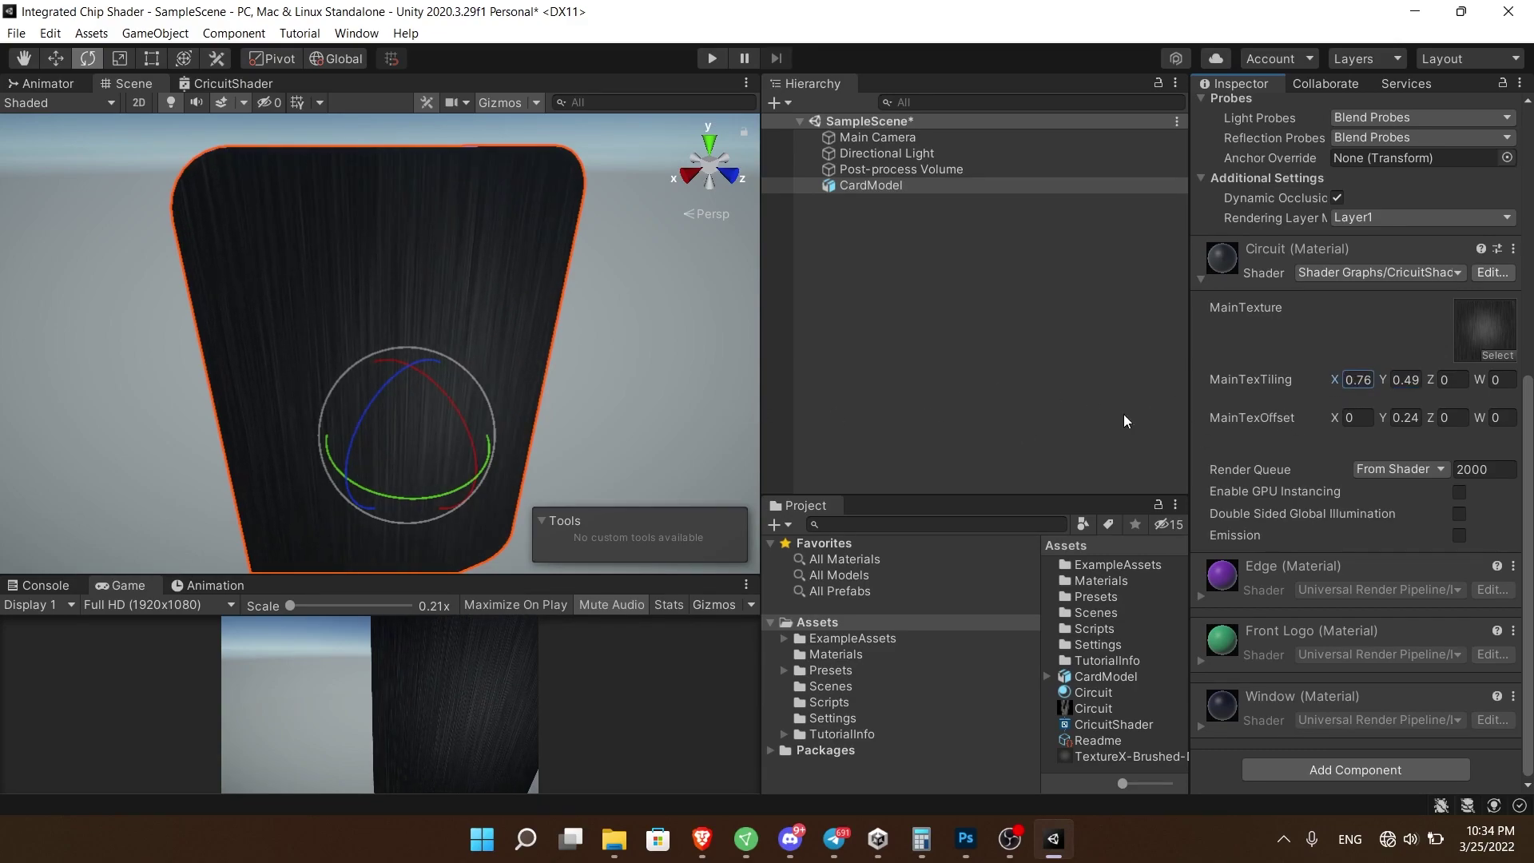
left_click(697, 468)
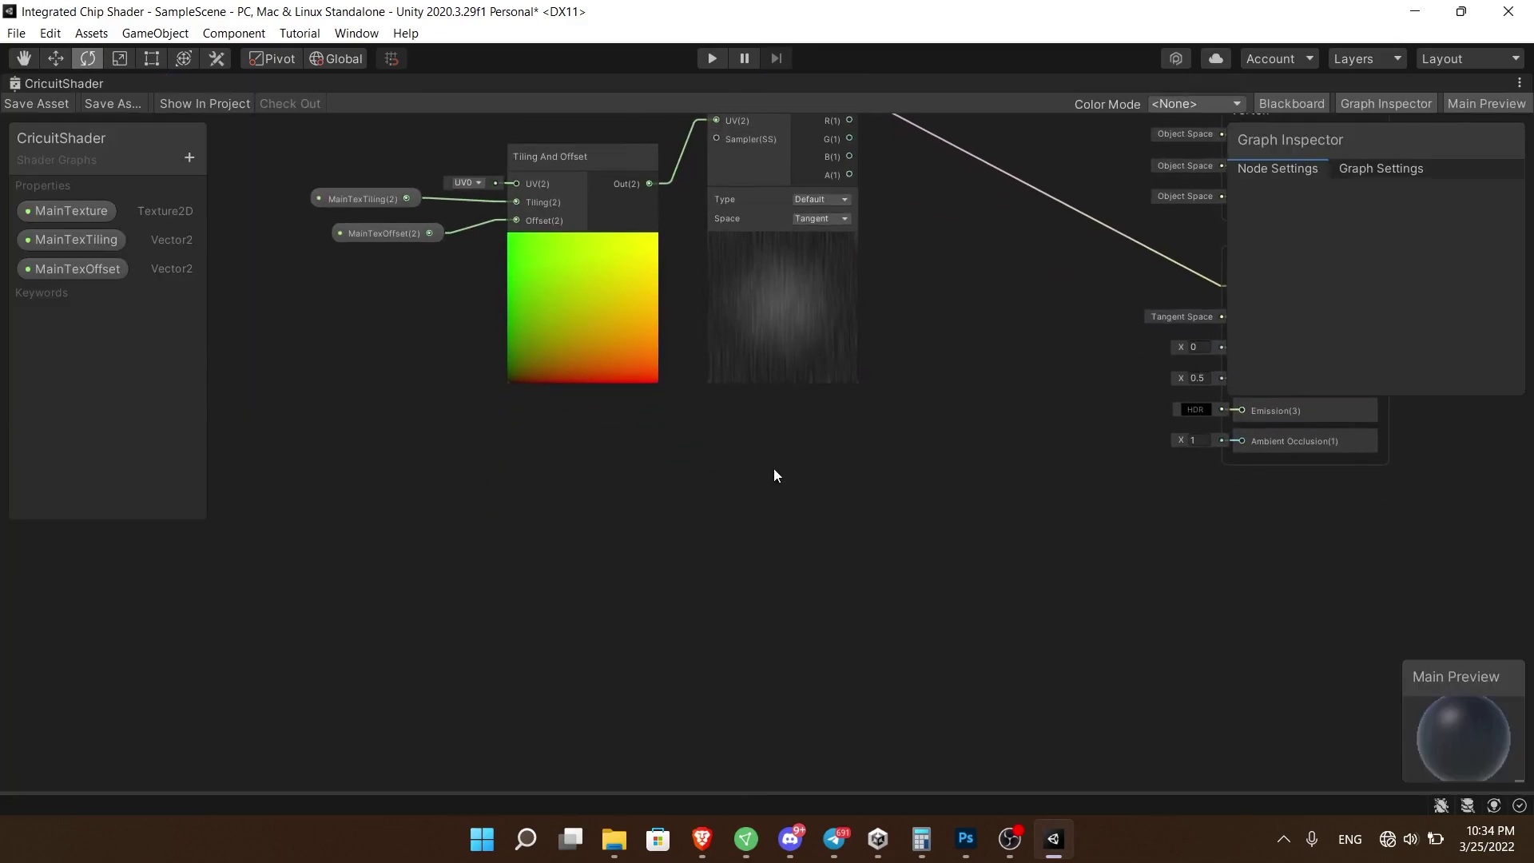
- Add a second Sample Texture 2D node to the graph
right_click(759, 435)
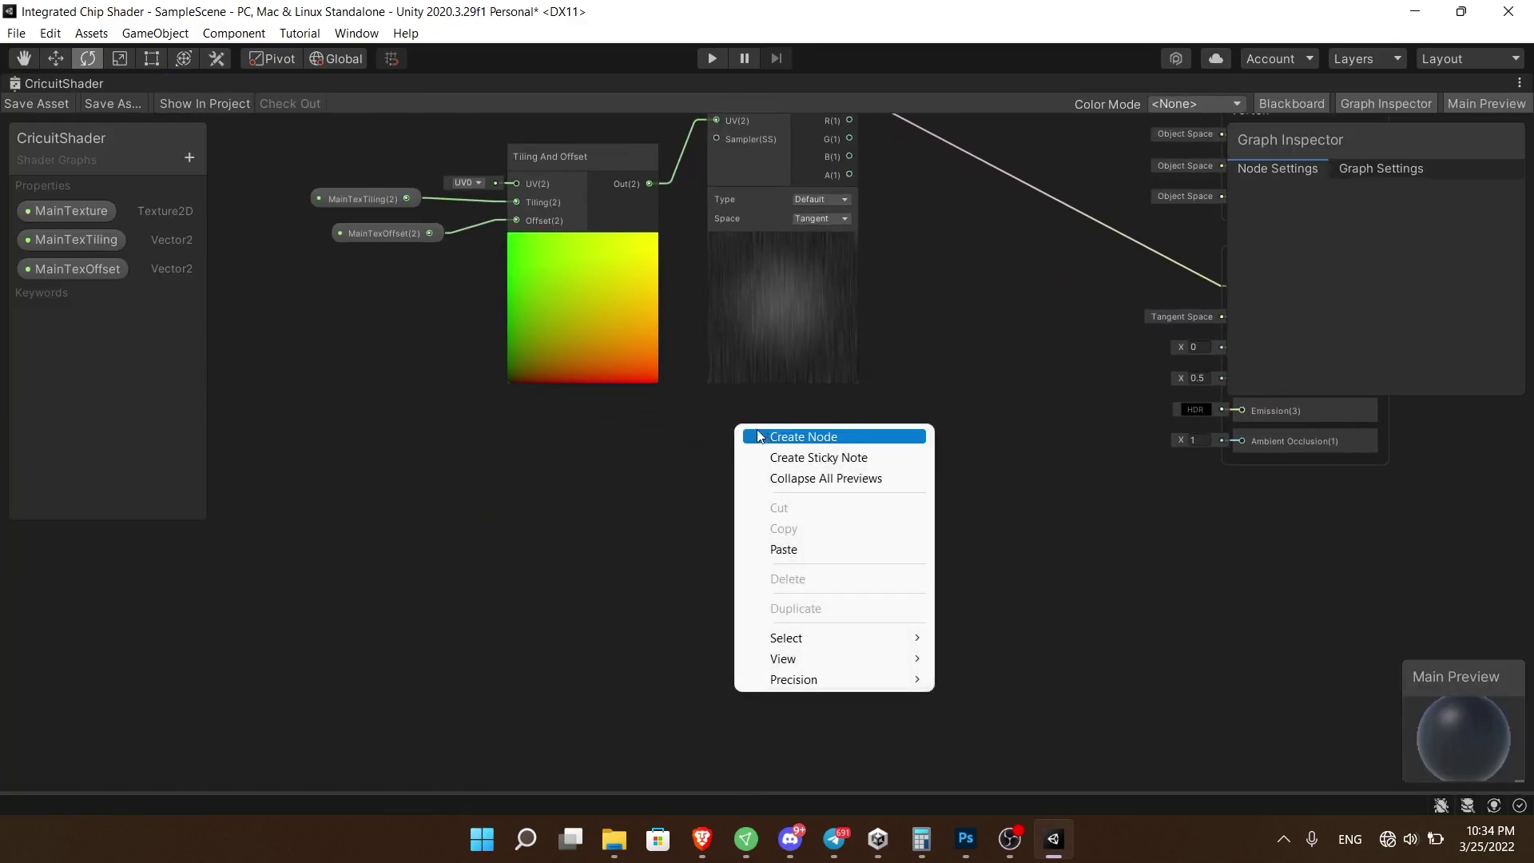
left_click(759, 436)
type("sam")
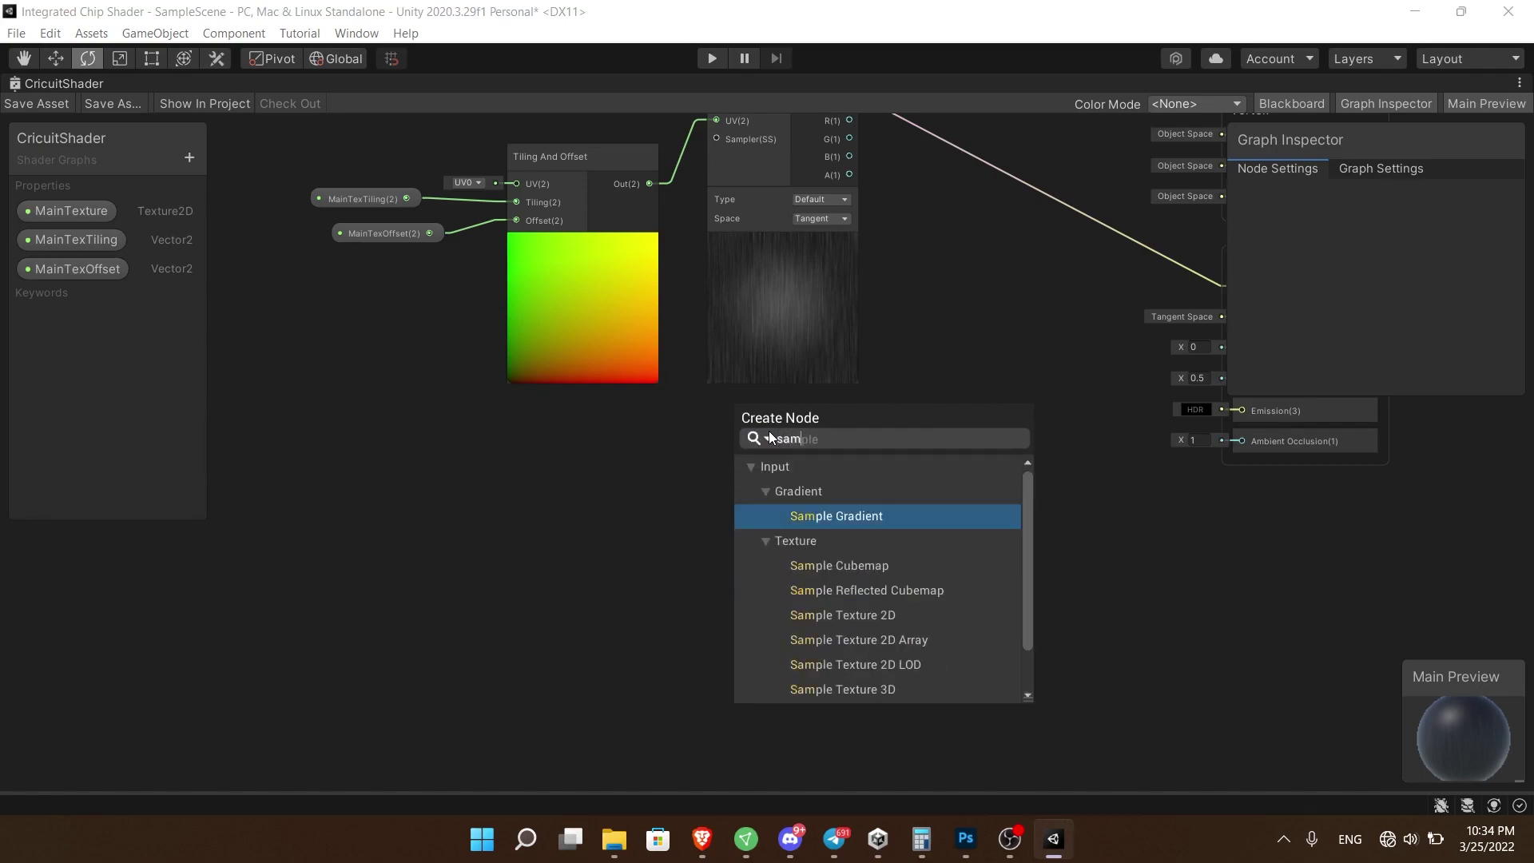
type("ple")
key("Down")
key("Down")
key("Down")
key("Down")
key("Return")
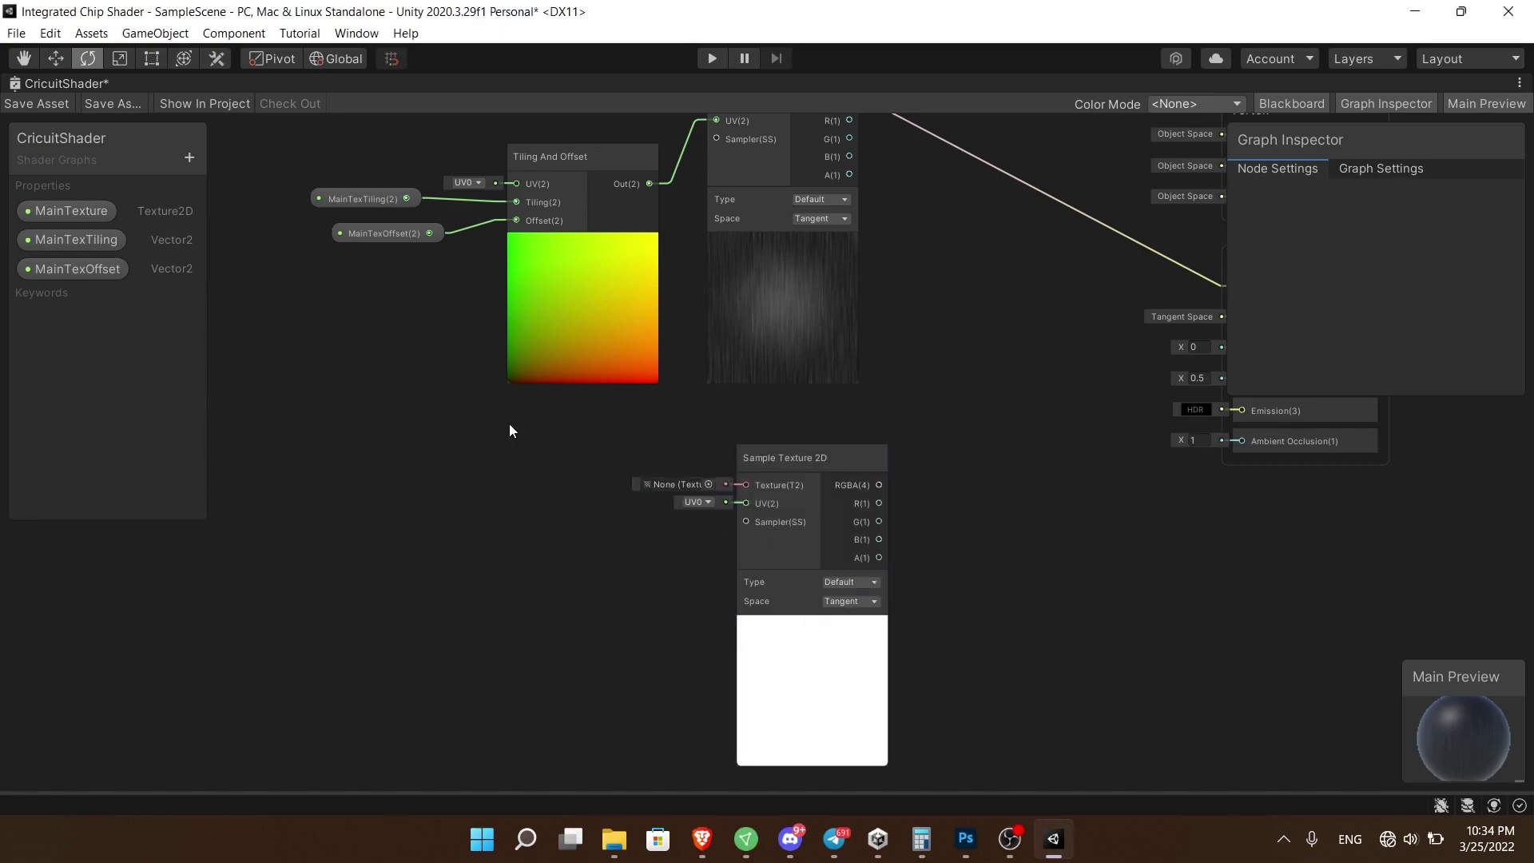
- Create a CircuitTexture Texture 2D property and feed it into the new sampler's Texture input
left_click(189, 158)
left_click(286, 324)
type("C")
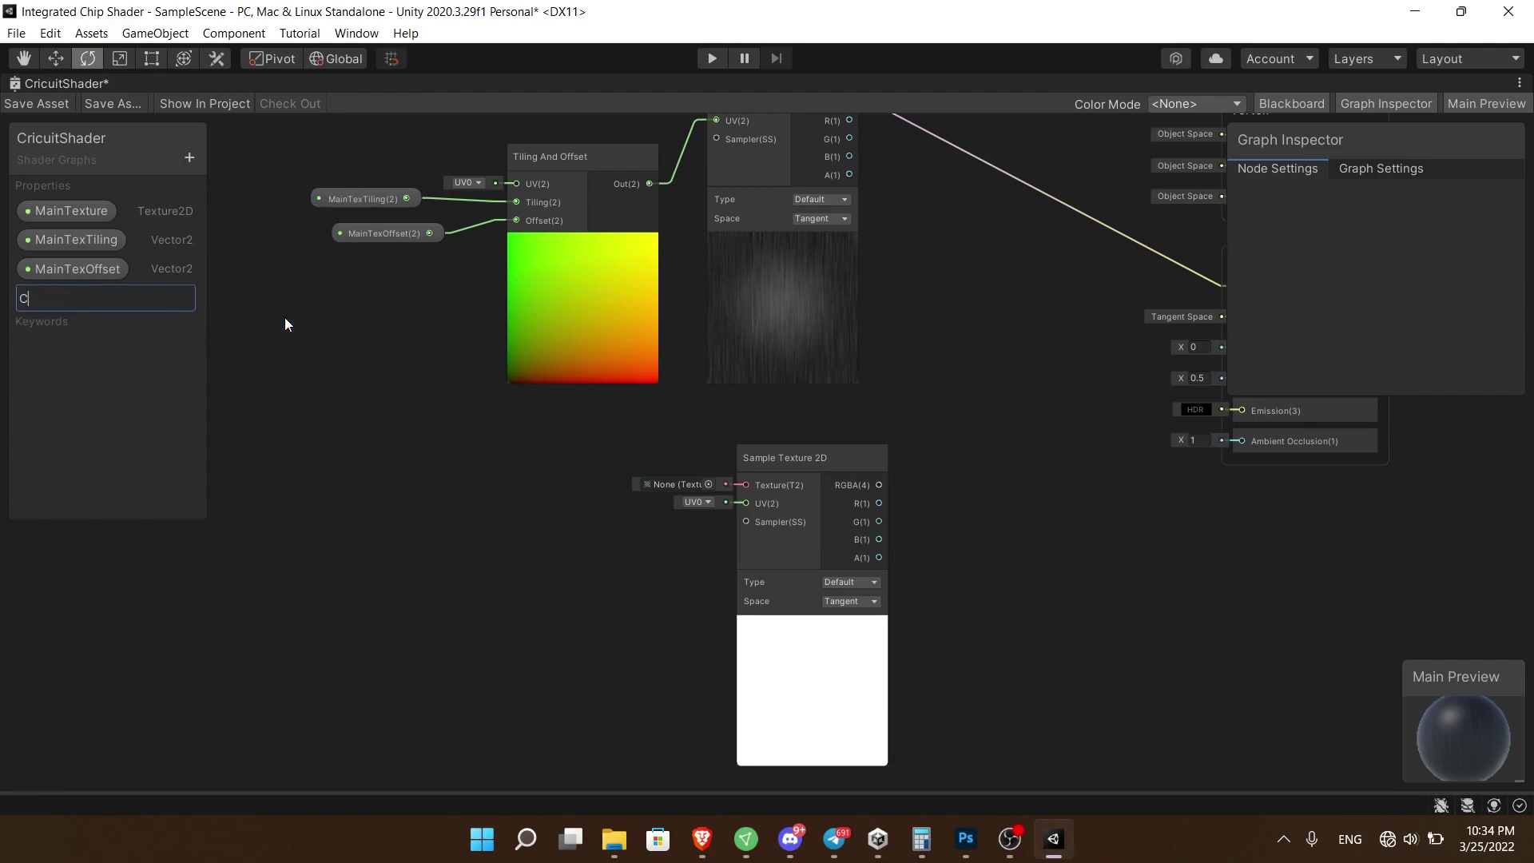
type("ircuitText")
type("ure")
key("Return")
left_click_drag(76, 297, 525, 460)
left_click_drag(626, 467, 575, 484)
- Add a Vector 2 property named CircuitTiling
left_click(189, 157)
left_click(256, 190)
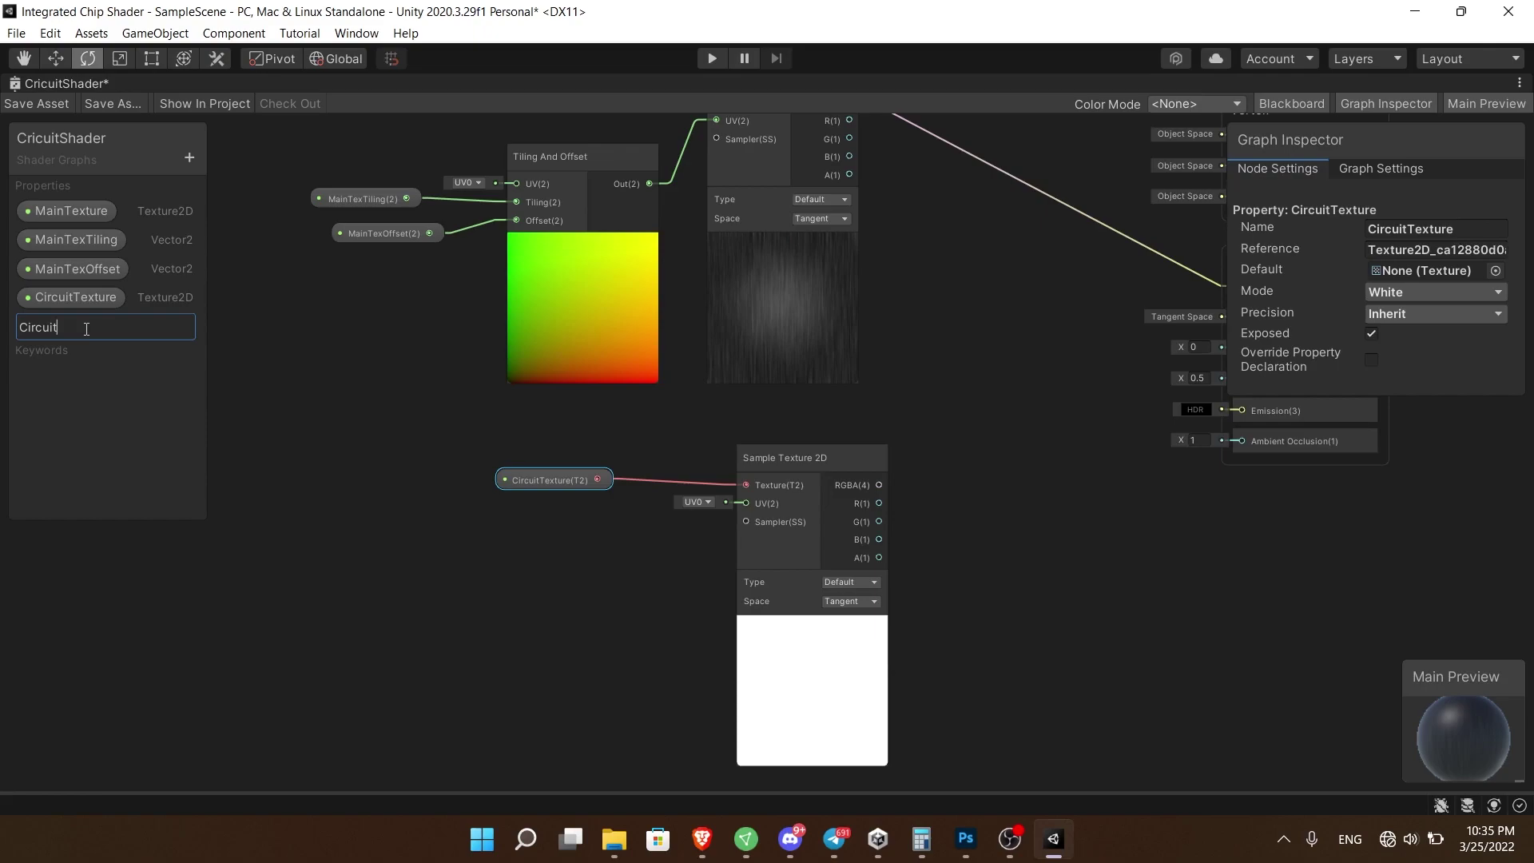
type("CircuitTiling")
key("Return")
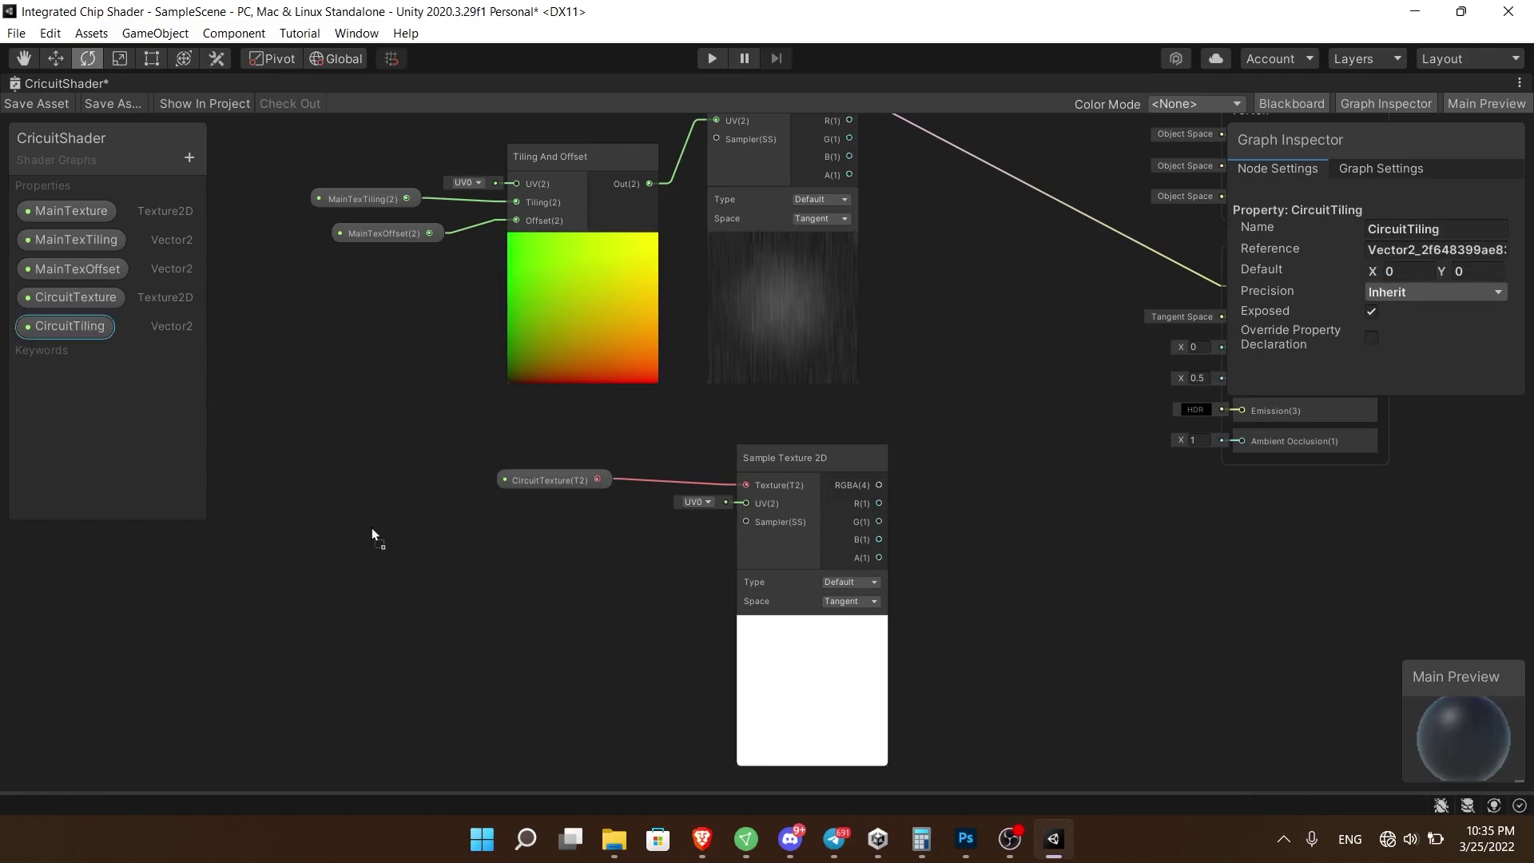
- Feed a new Tiling And Offset node into the circuit sampler's UV, driven by CircuitTiling
left_click_drag(371, 533, 372, 536)
right_click(532, 529)
left_click(592, 534)
type("til")
key("Down")
key("Down")
key("Down")
key("Return")
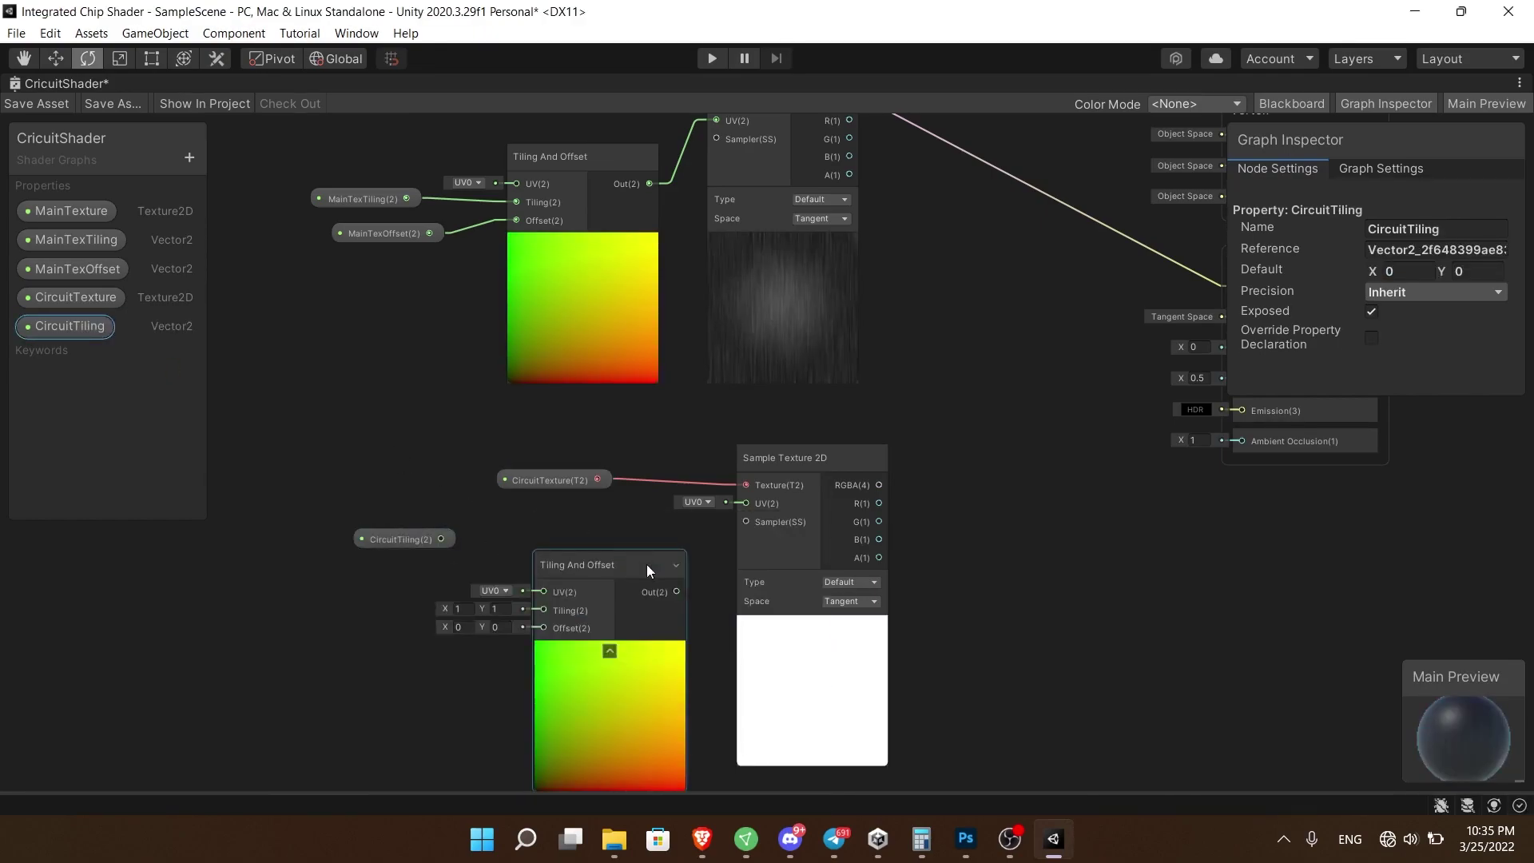
left_click_drag(676, 592, 741, 501)
left_click_drag(544, 568, 537, 541)
left_click_drag(440, 539, 533, 584)
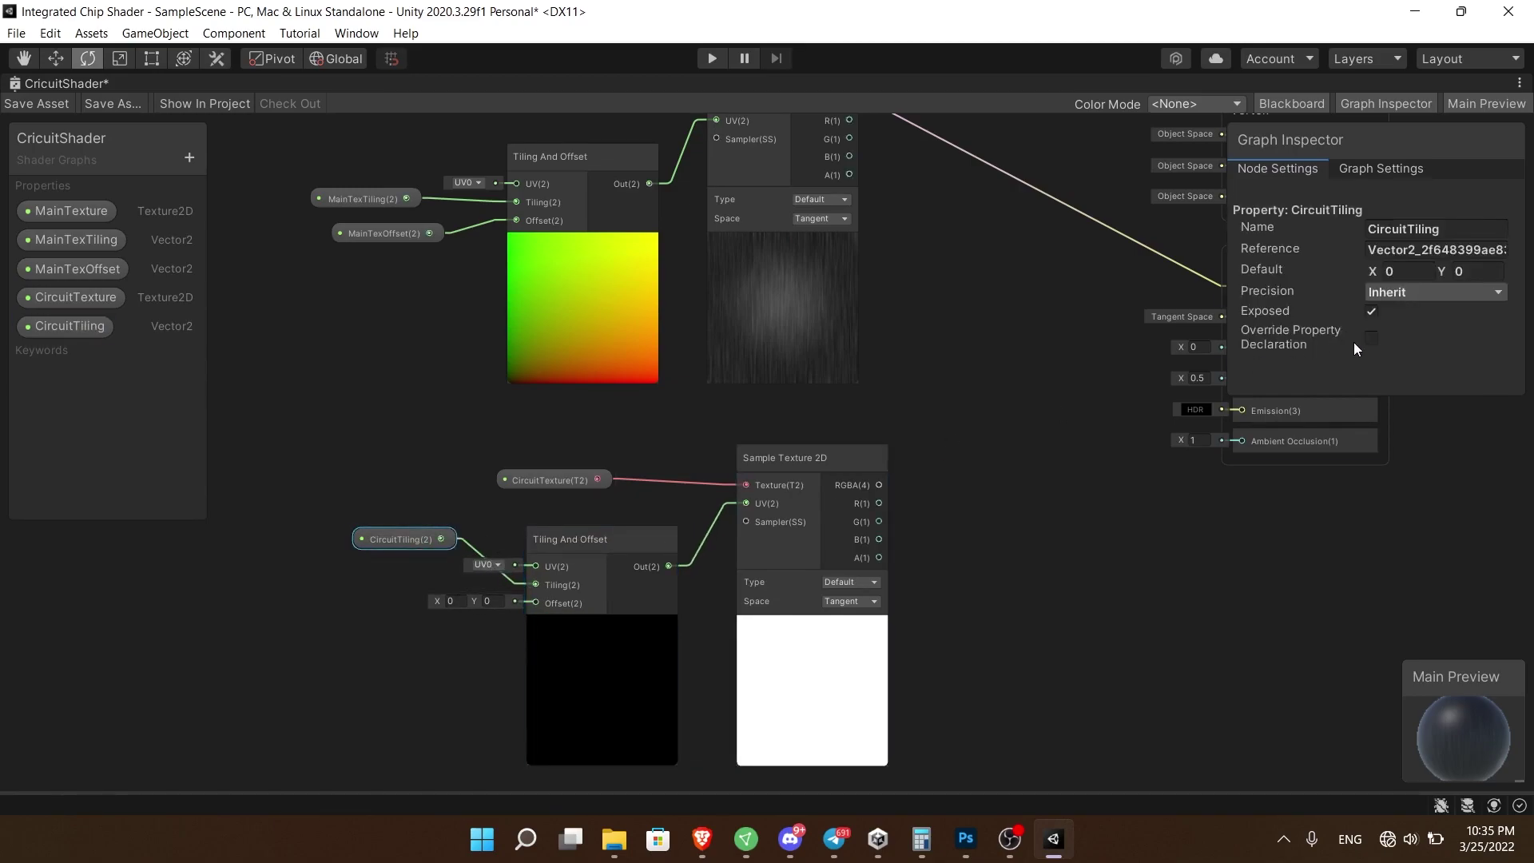
- Set the CircuitTiling default value to 1, 1
left_click(1408, 271)
type("1")
left_click(1491, 274)
type("1")
left_click_drag(408, 539, 365, 536)
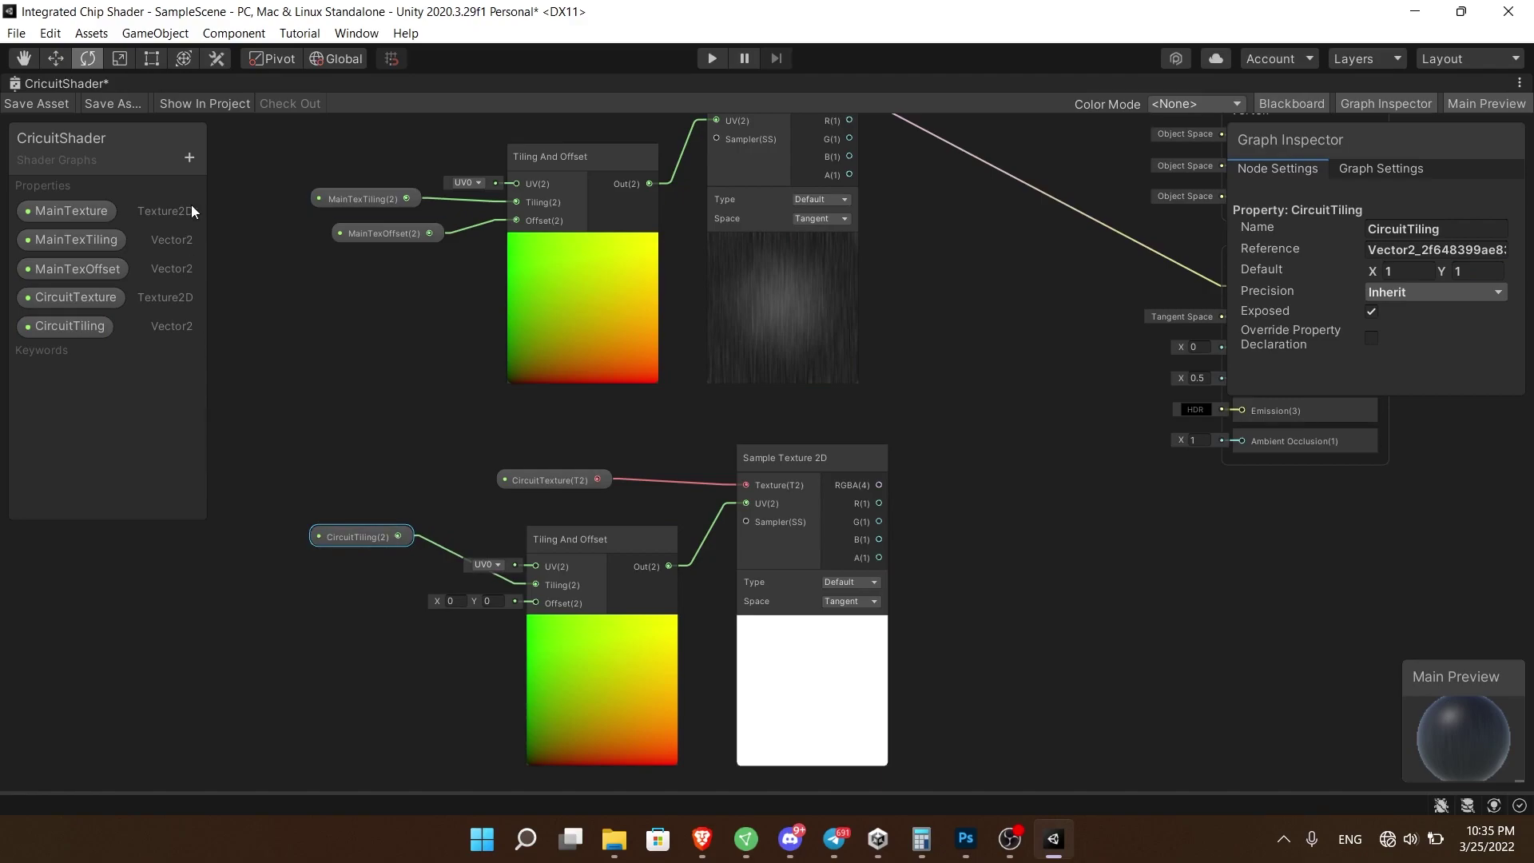
- Add a Vector2 property named CirciutOffset and wire it into the Tiling And Offset Offset input
left_click(189, 157)
left_click(240, 196)
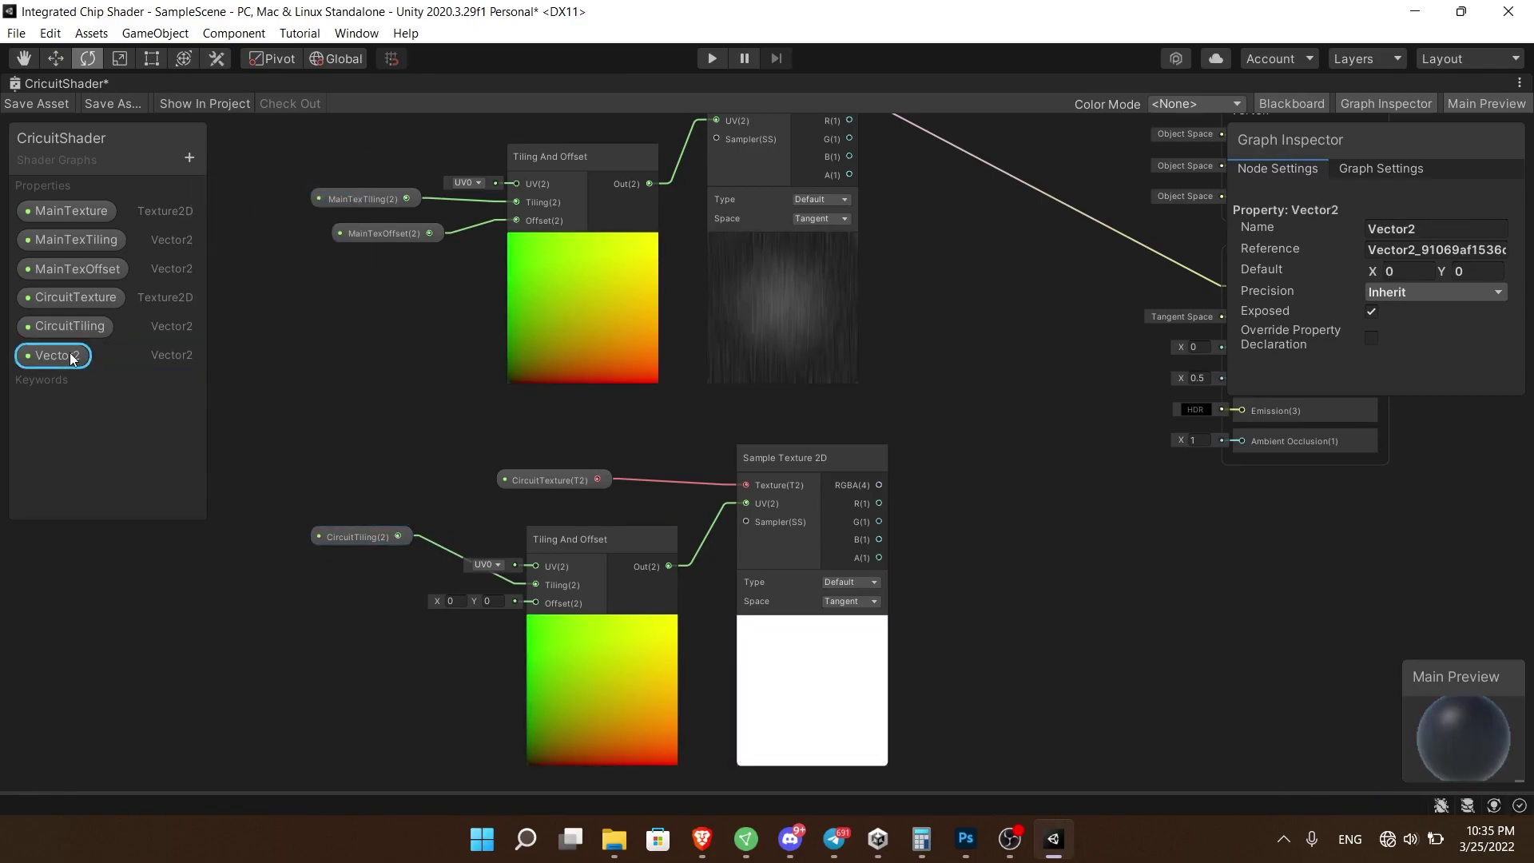
type("CirciutOffset")
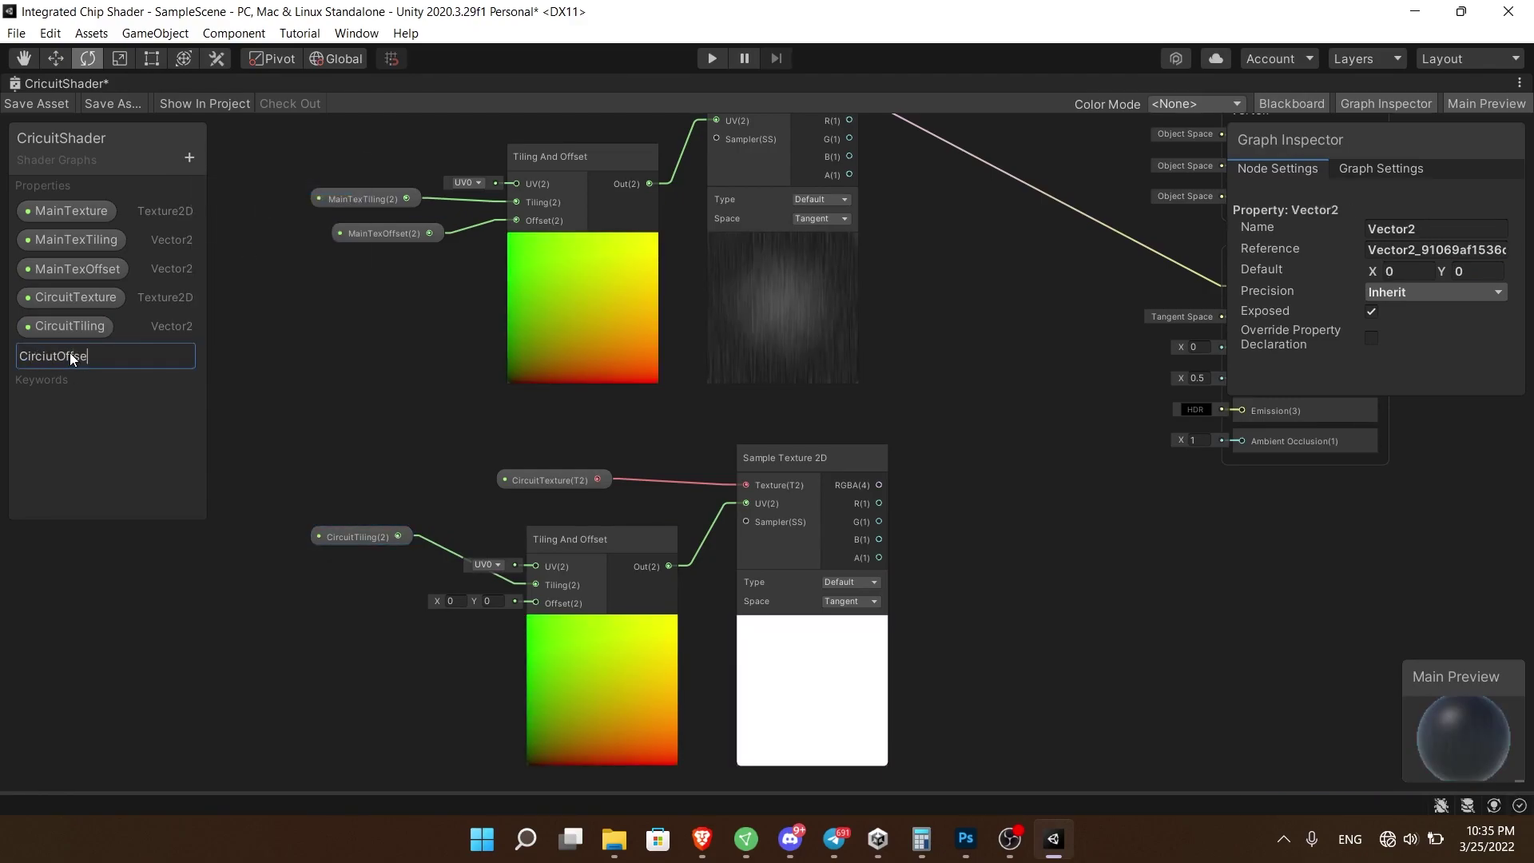
key("Return")
left_click_drag(69, 355, 469, 631)
middle_click_drag(663, 592, 568, 660)
left_click(681, 526)
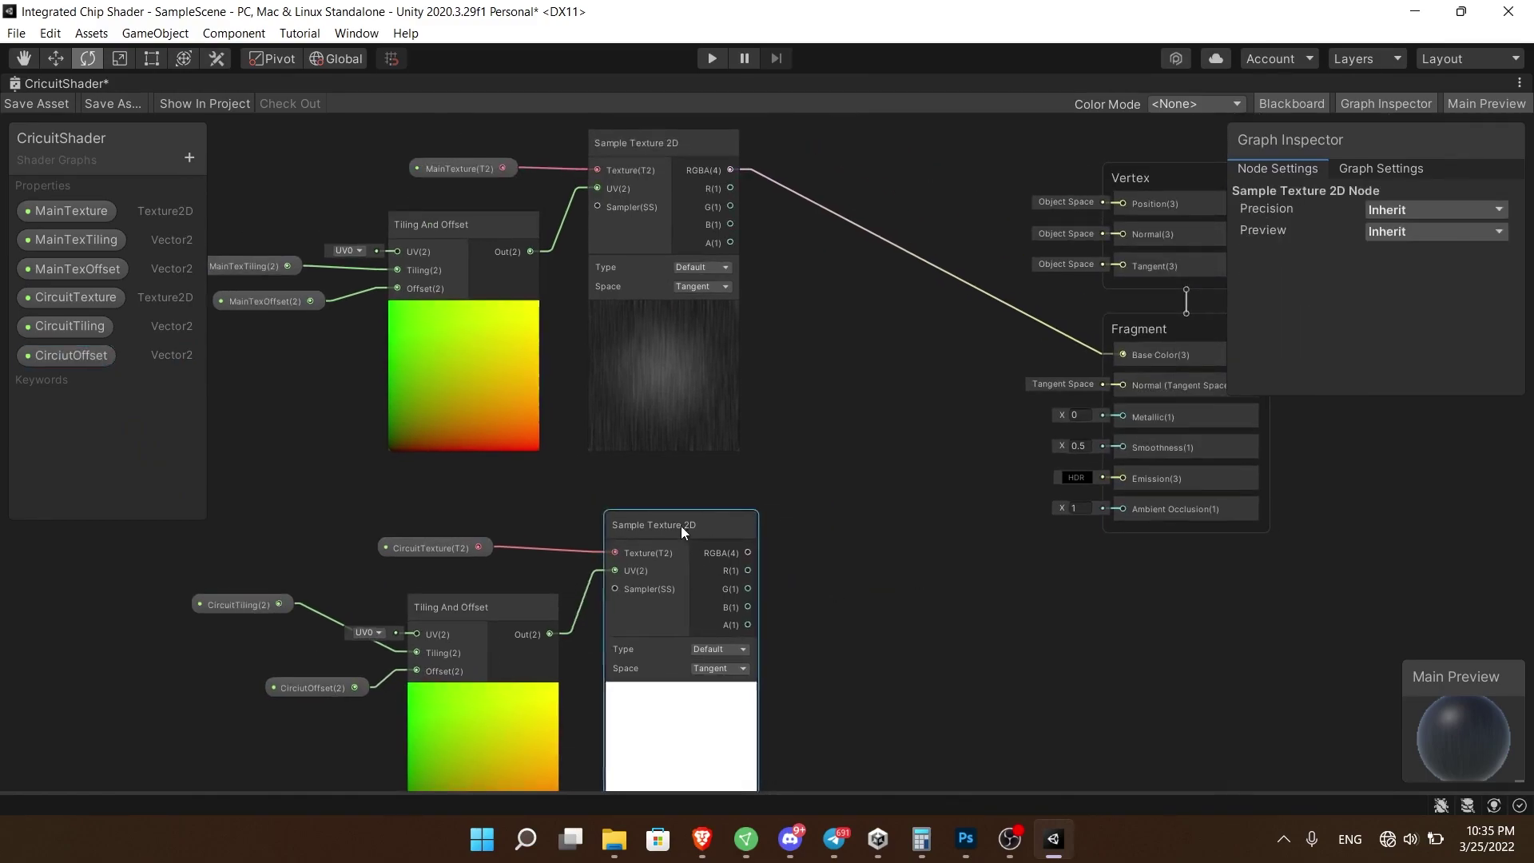
- Make the Circuit image the default texture of the CircuitTexture property
middle_click_drag(680, 526, 664, 526)
right_click(844, 405)
left_click(466, 563)
left_click(1495, 270)
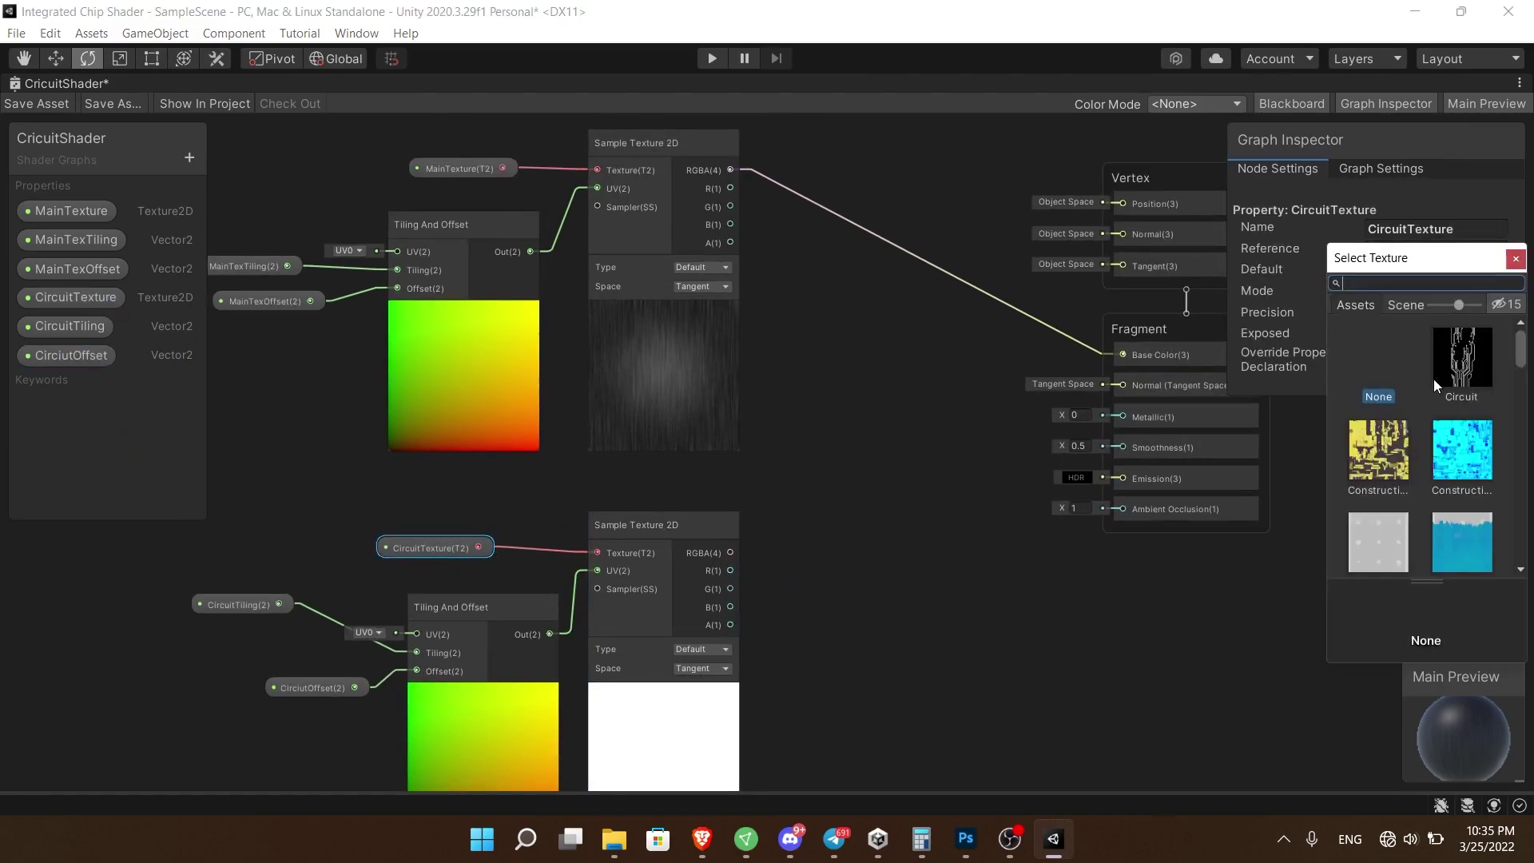
double_click(1433, 378)
- Add a Blend node with the metal texture as Base and the circuit texture as Blend
middle_click_drag(928, 478, 797, 408)
right_click(797, 408)
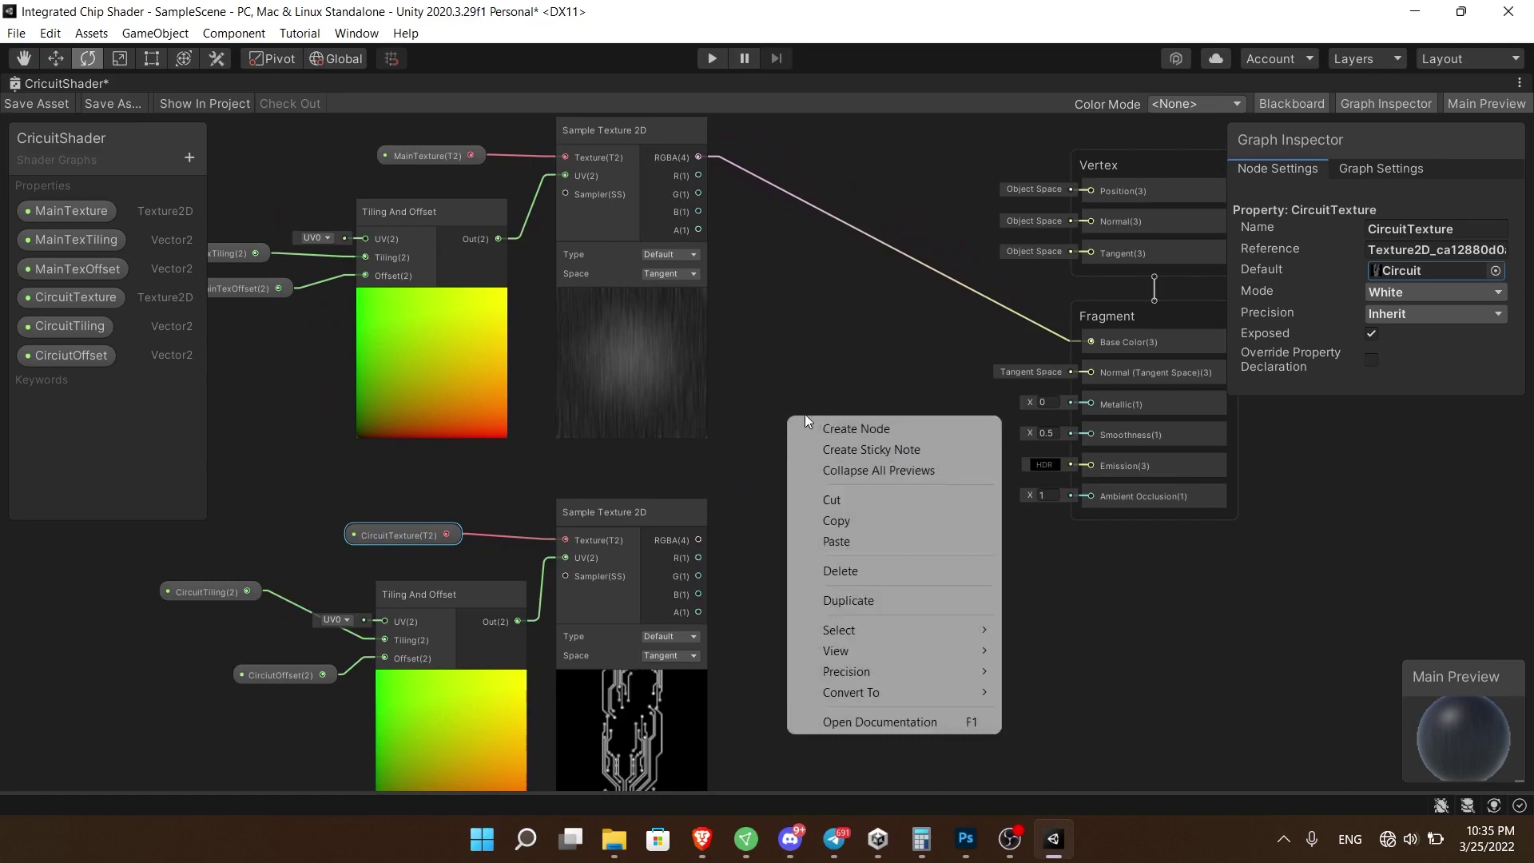
left_click(822, 428)
type("blend")
left_click(876, 462)
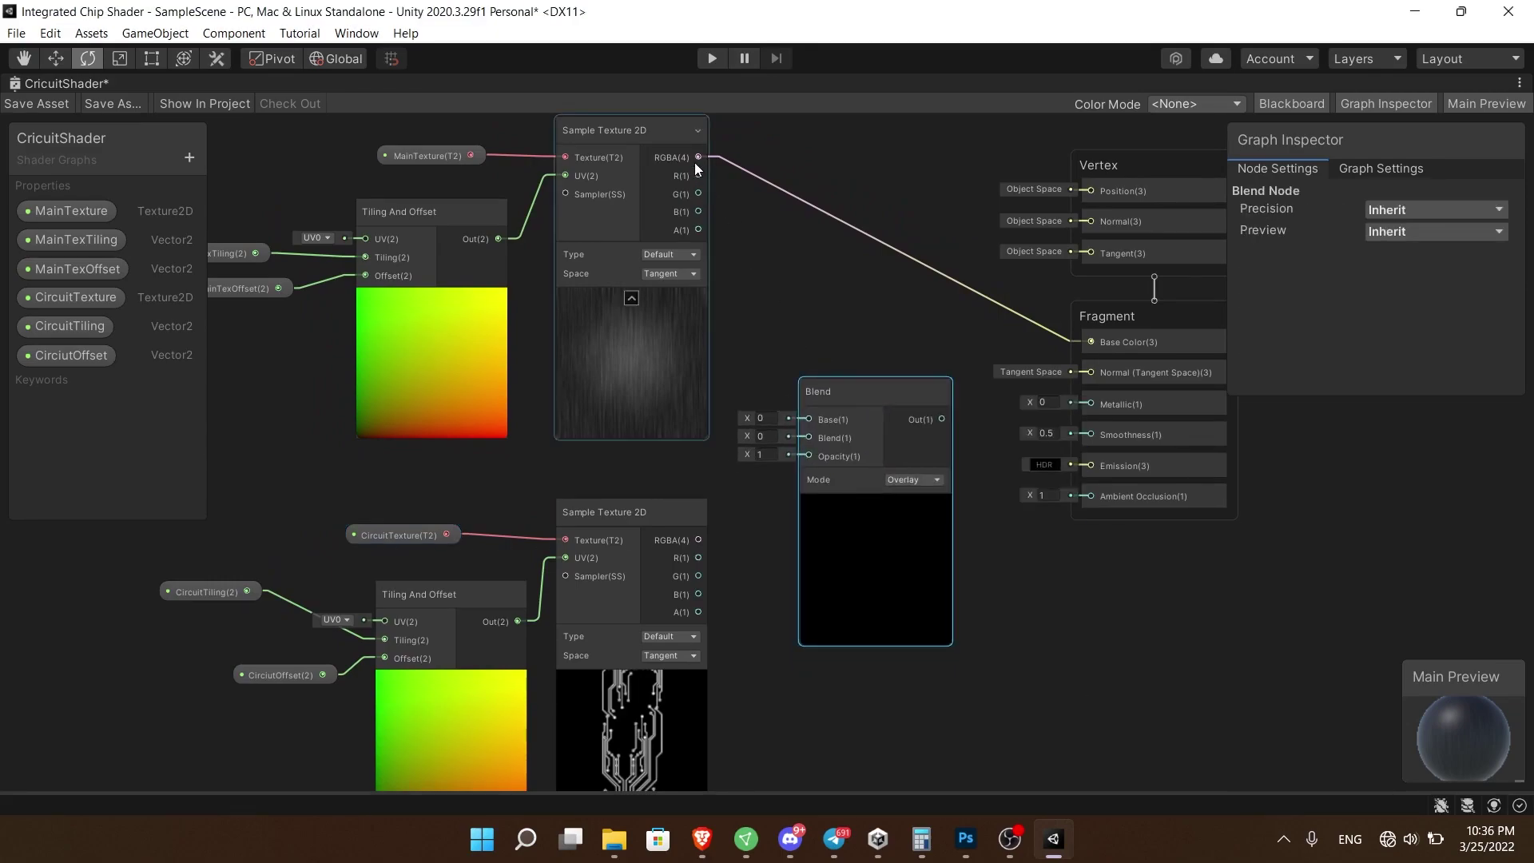
left_click_drag(698, 157, 809, 439)
left_click_drag(698, 559, 809, 457)
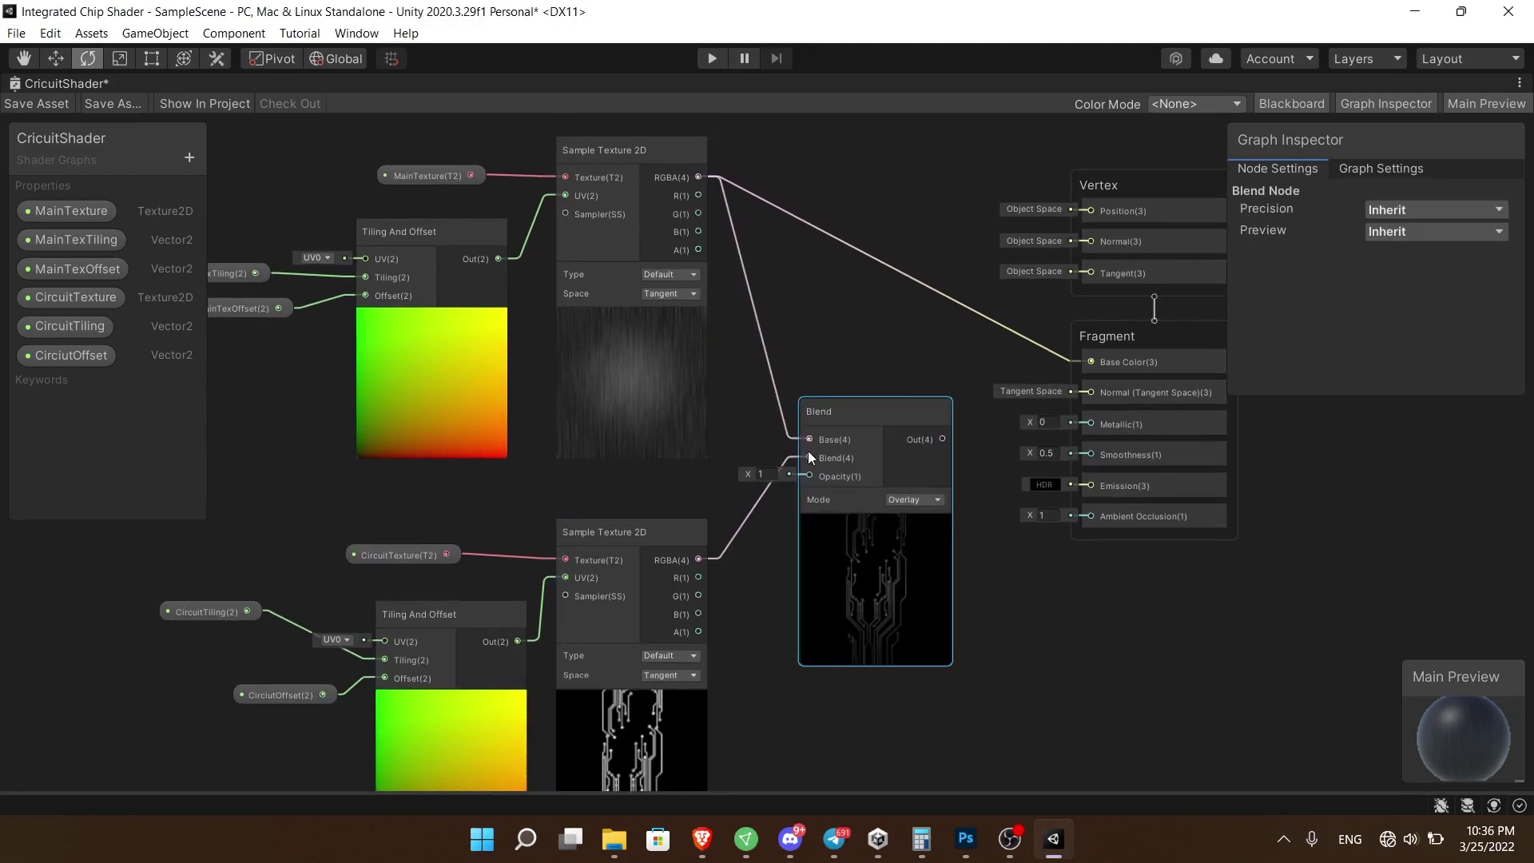
- Set the Blend node's opacity to 0.5 and its mode to Difference
type("0.5")
key("Return")
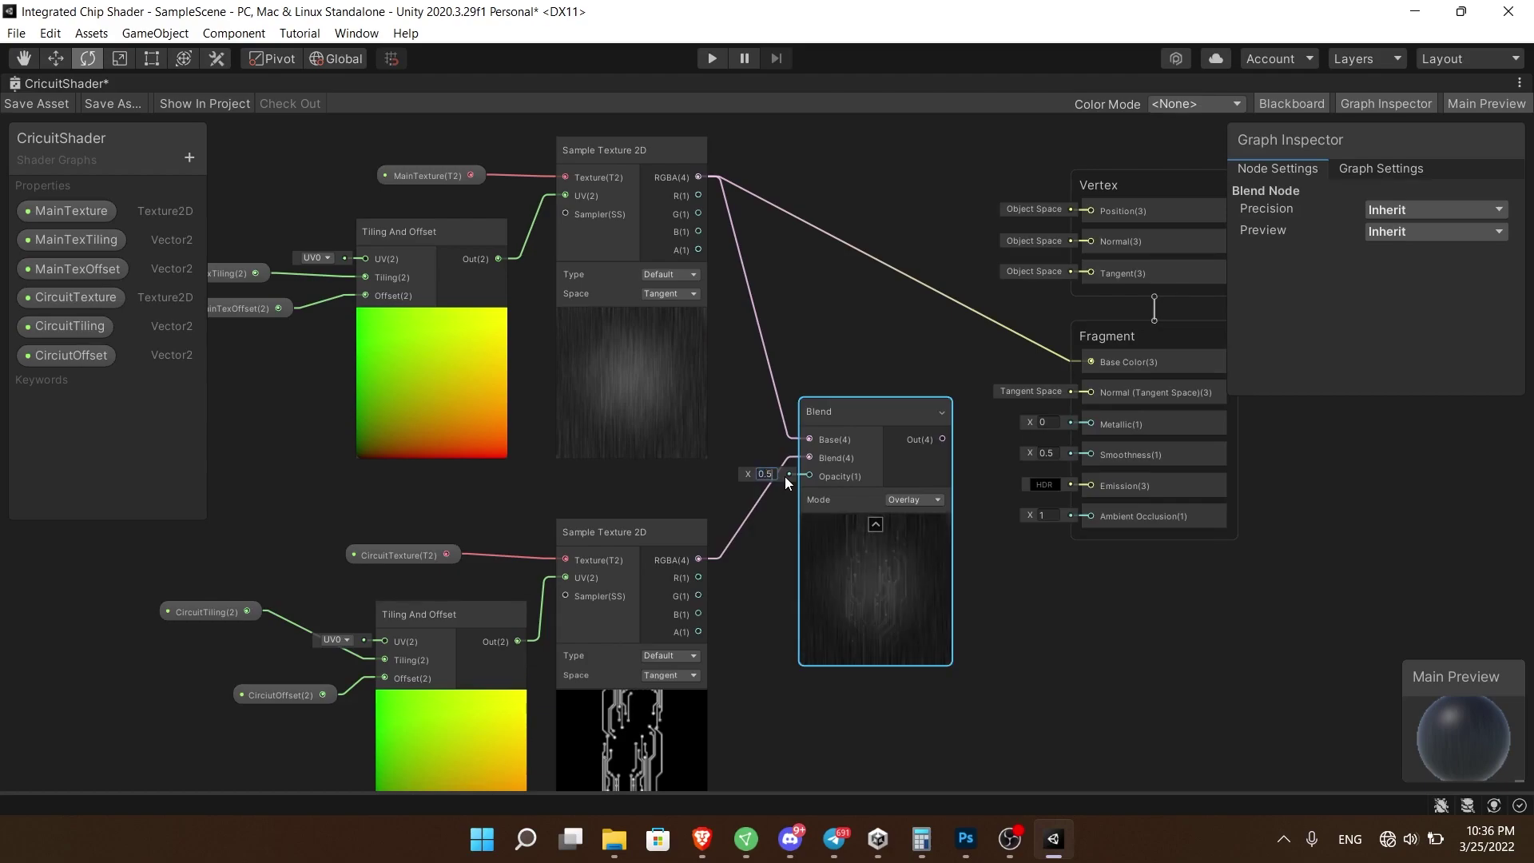
left_click(915, 499)
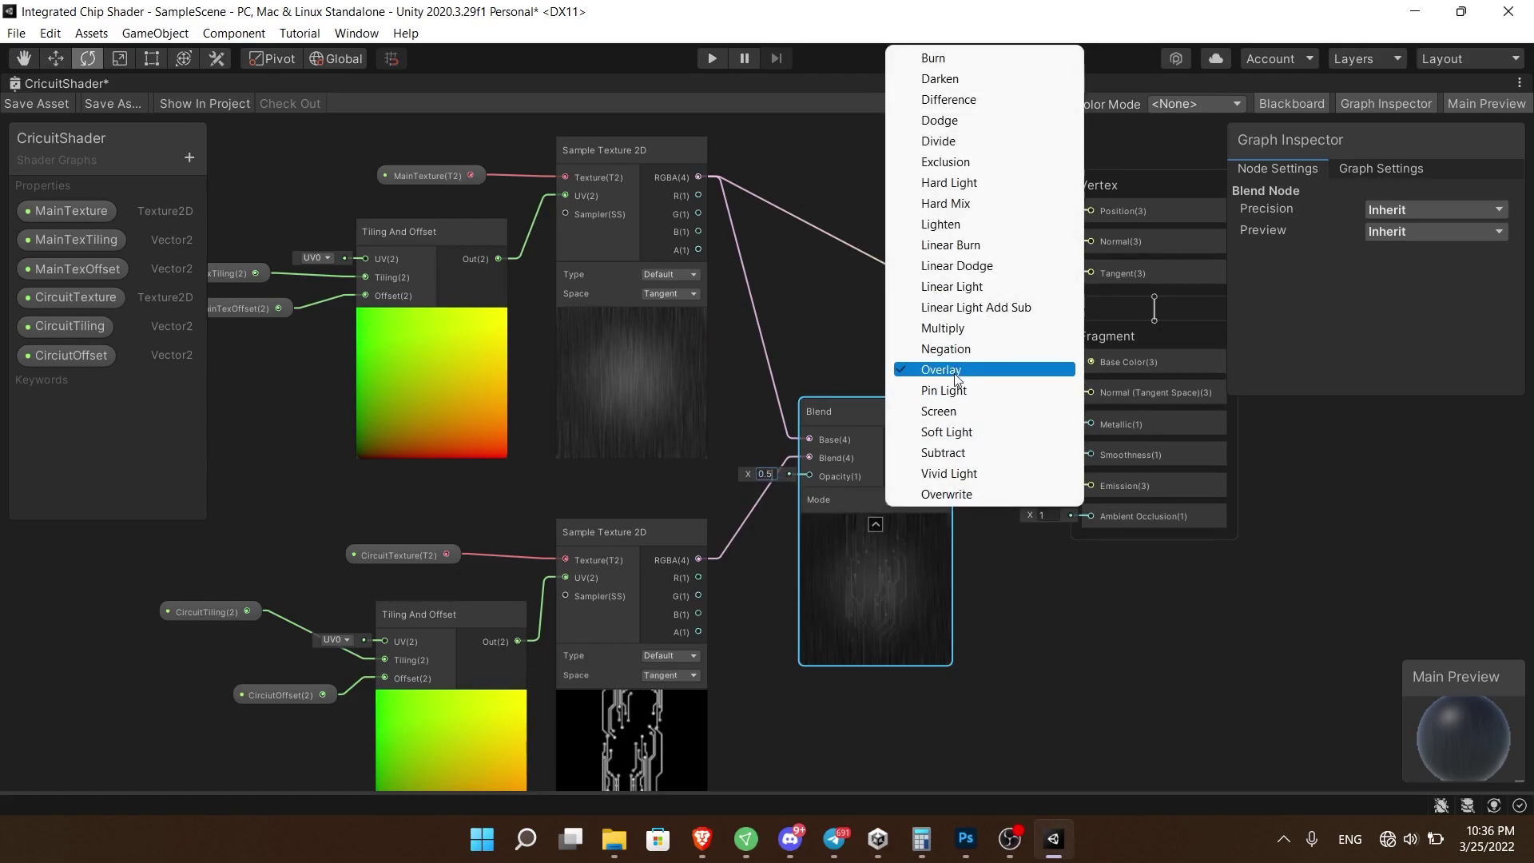
left_click(955, 366)
left_click(908, 501)
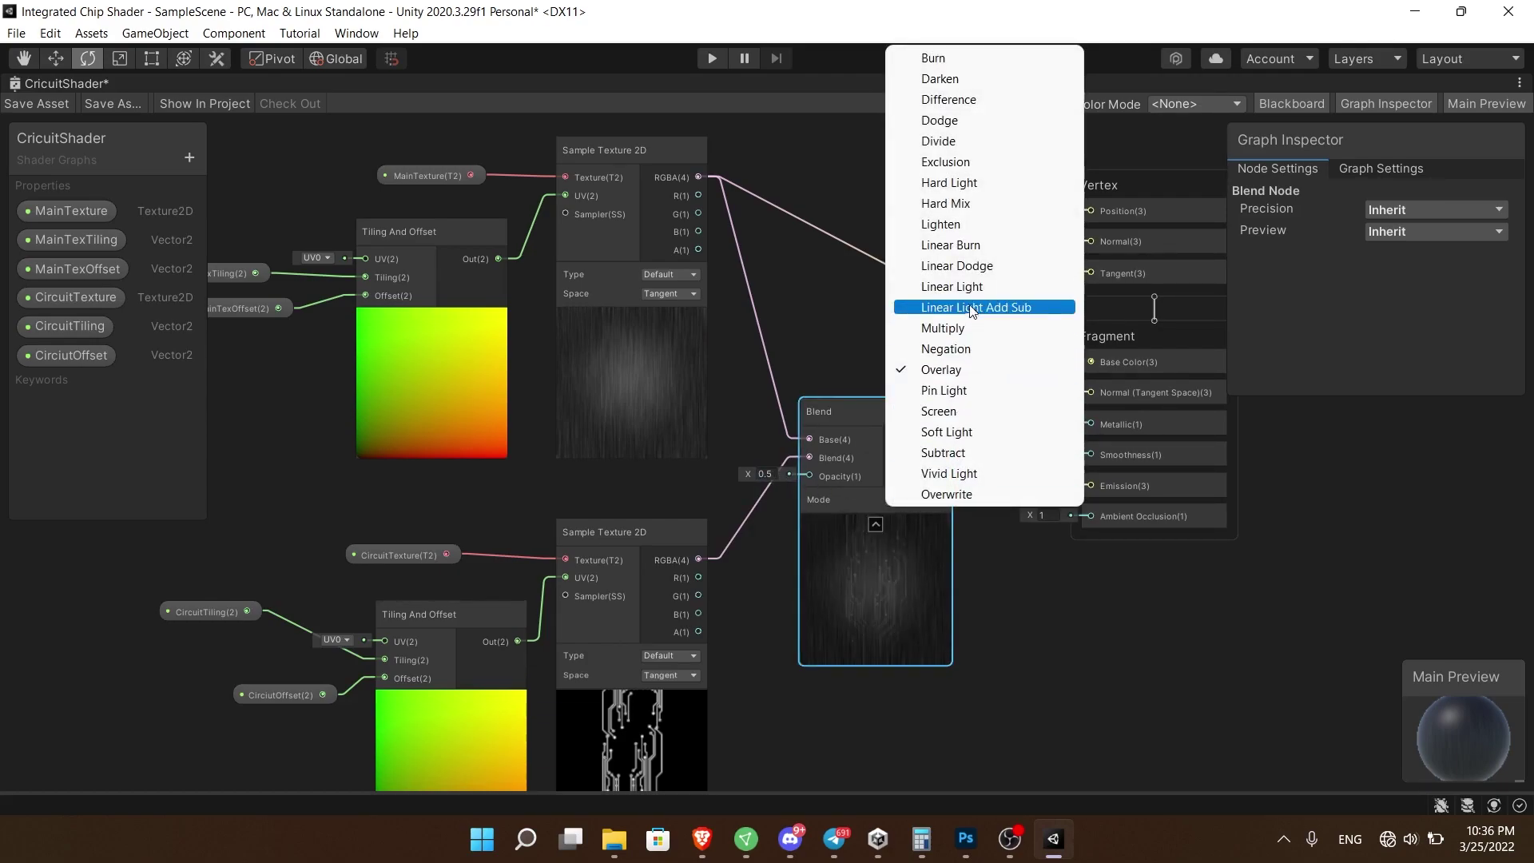
left_click(949, 99)
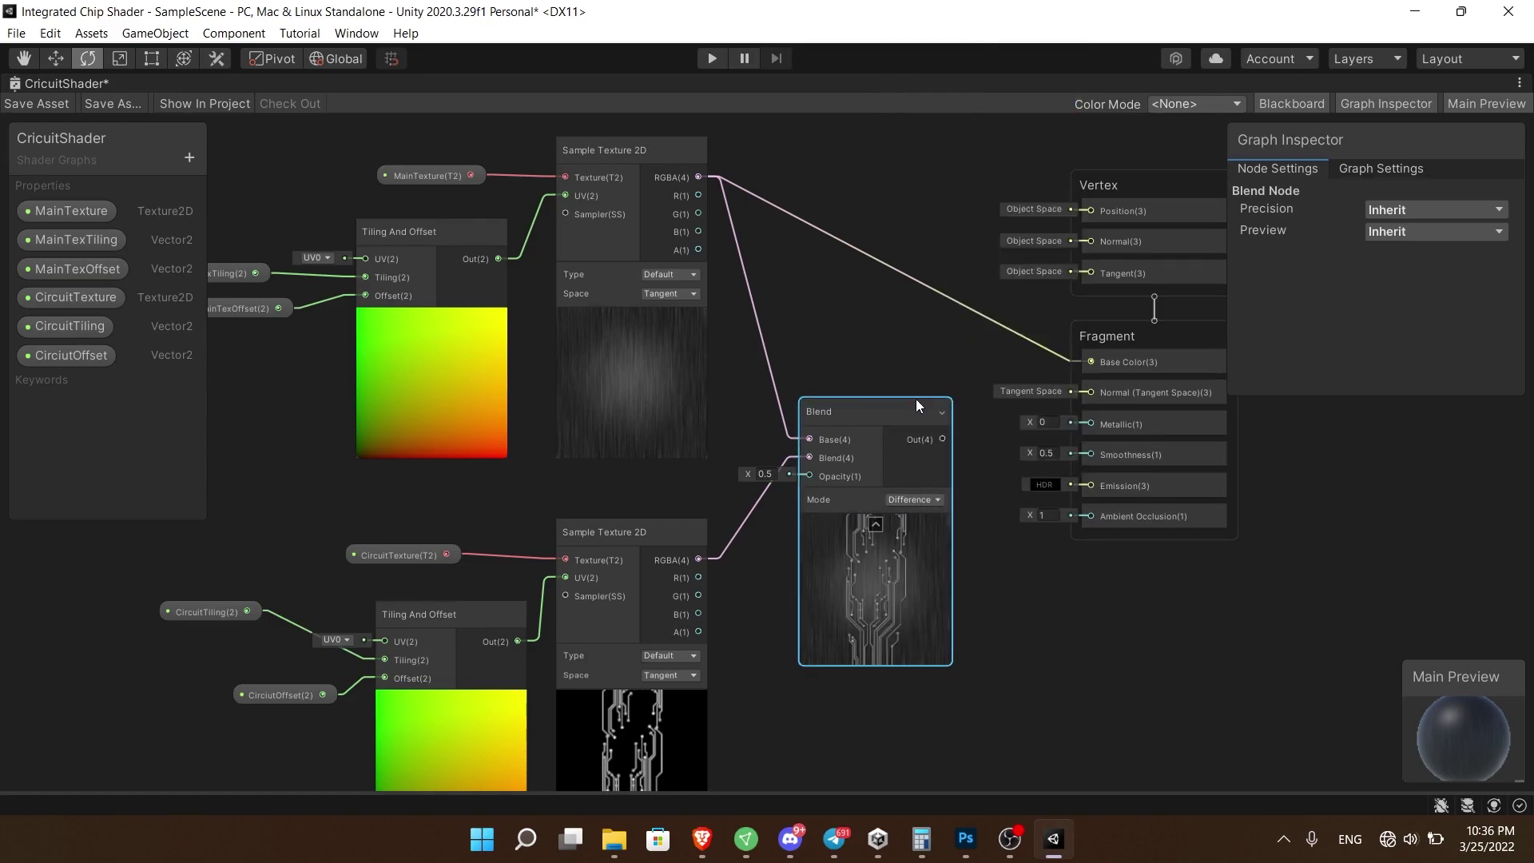
- Connect the Blend output to Base Color and restore the normal editor layout
mouse_move(944, 411)
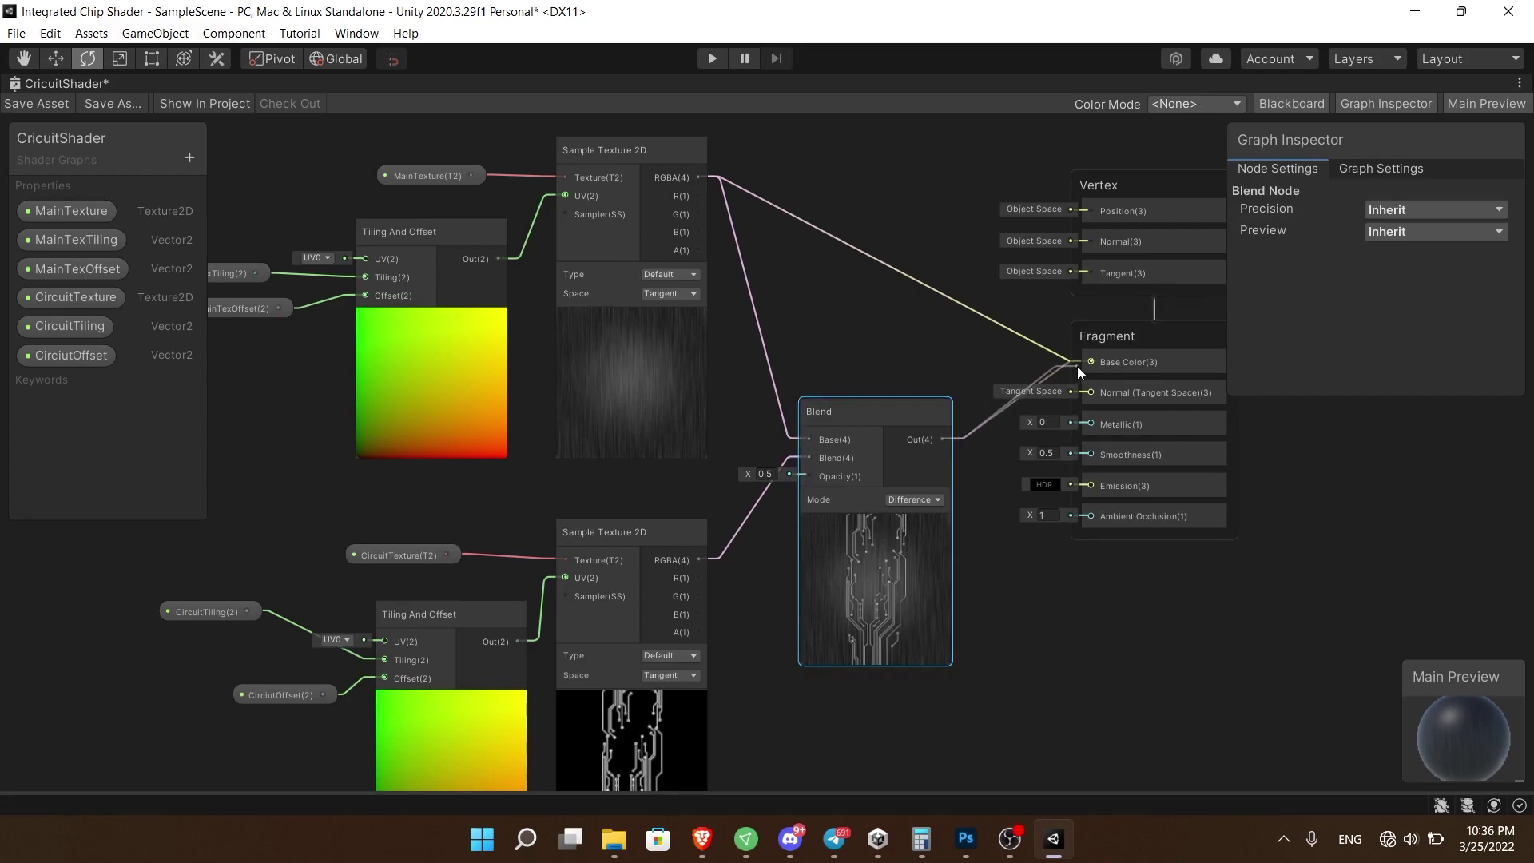
left_click_drag(1077, 366, 1081, 364)
right_click(70, 83)
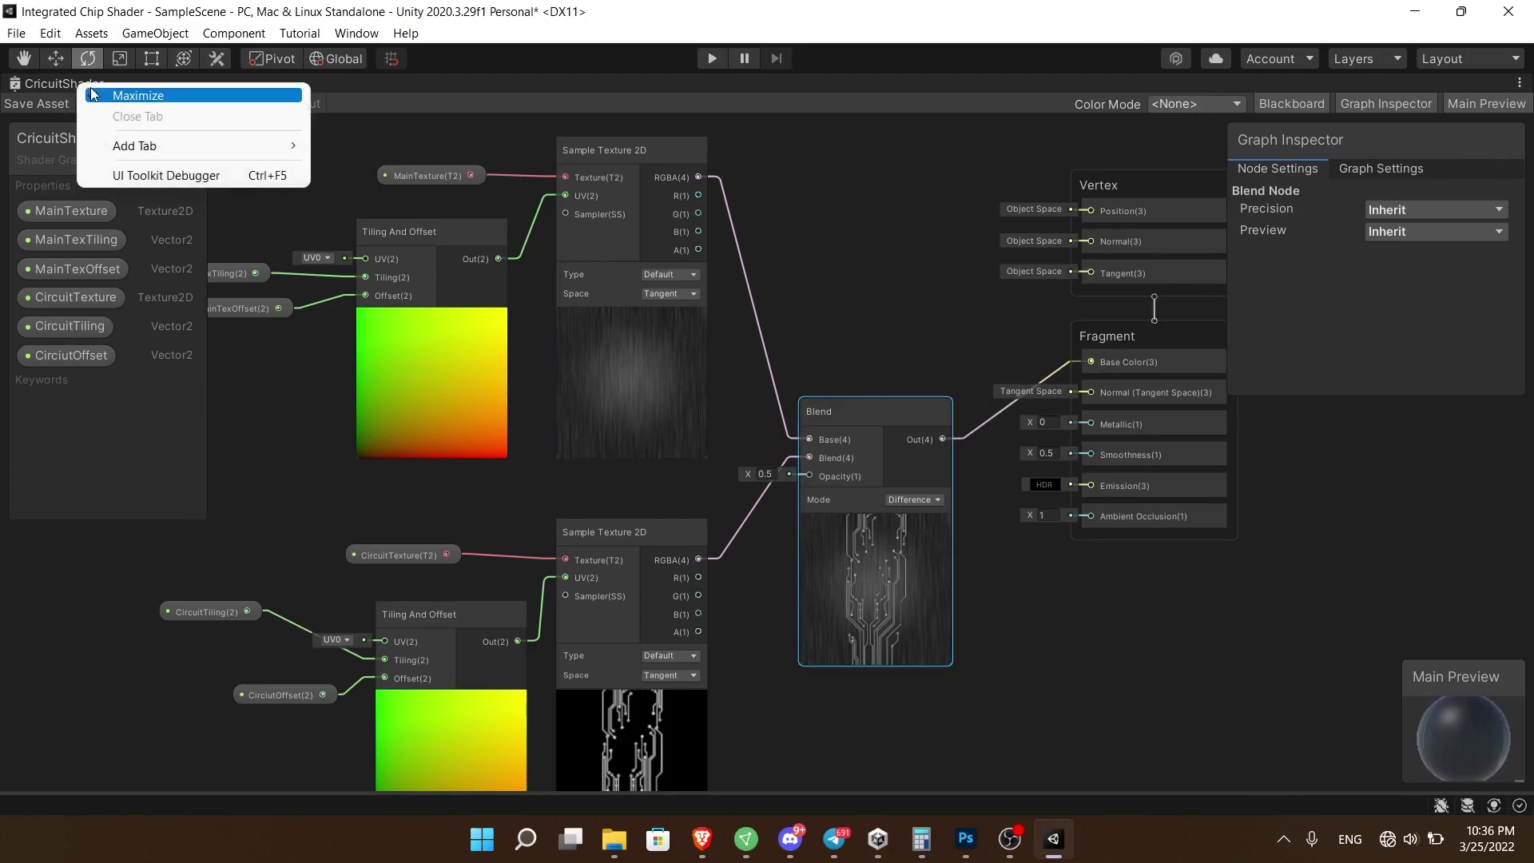
left_click(120, 95)
- Give the card's material the Circuit texture, set CircuitTiling Y to 0.79, and frame the card with the camera
left_click(419, 213)
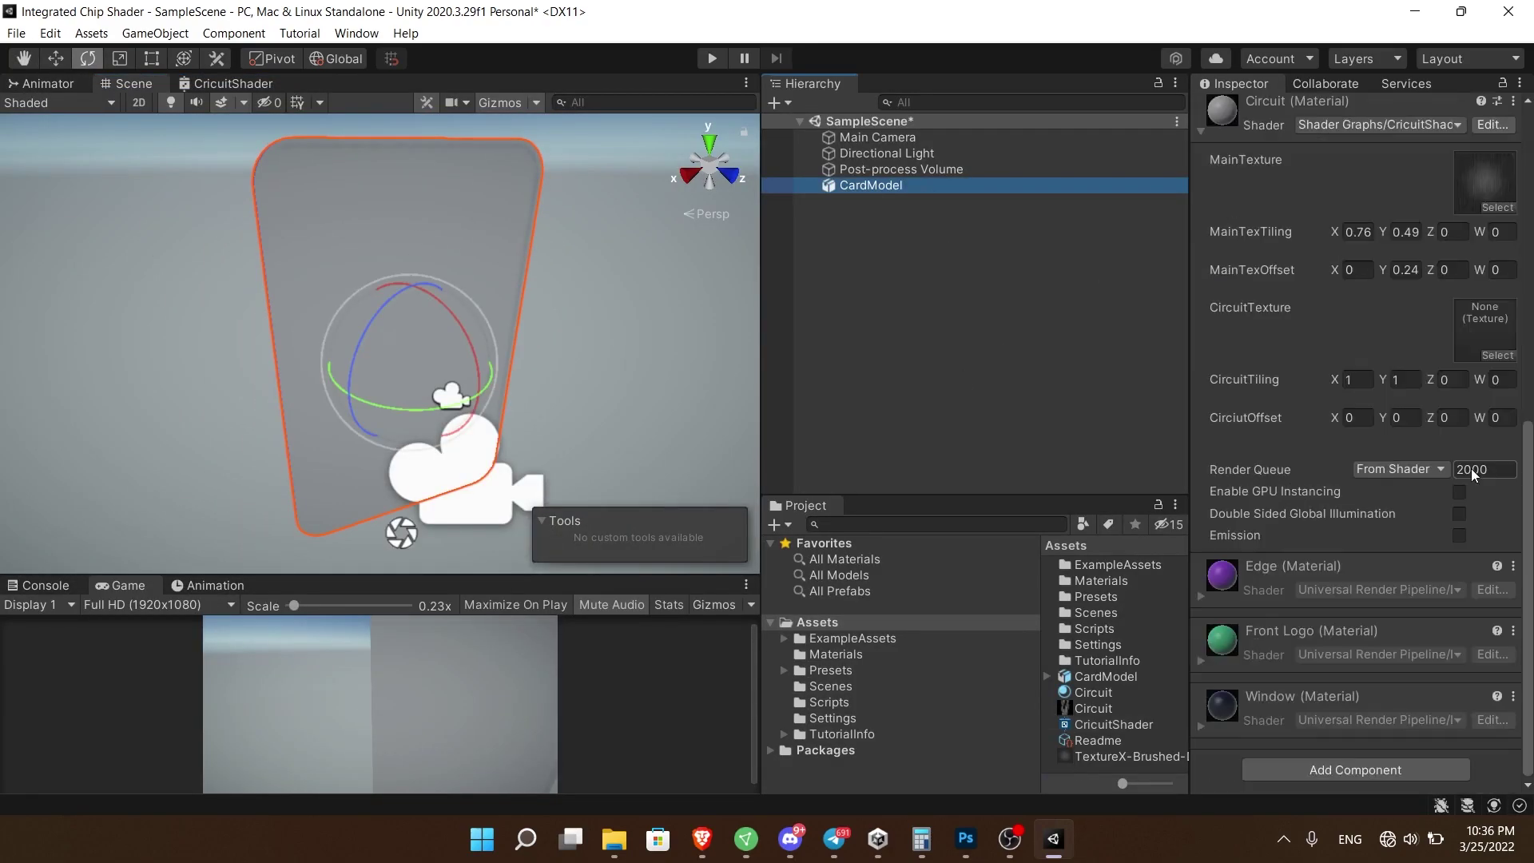
left_click(1496, 534)
double_click(1336, 497)
scroll(1349, 502, "down", 3)
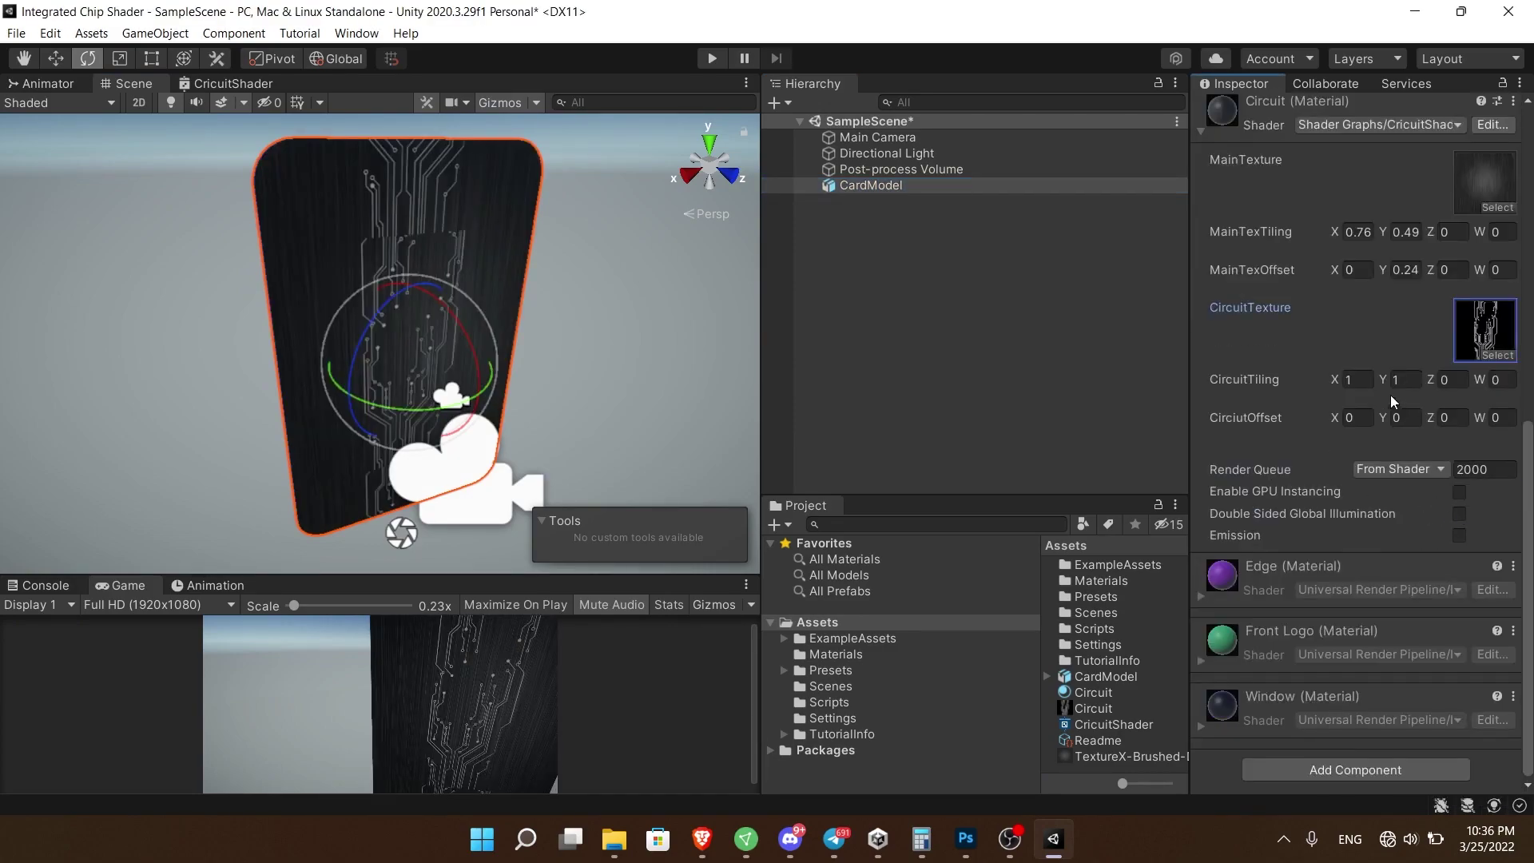
left_click(1386, 382)
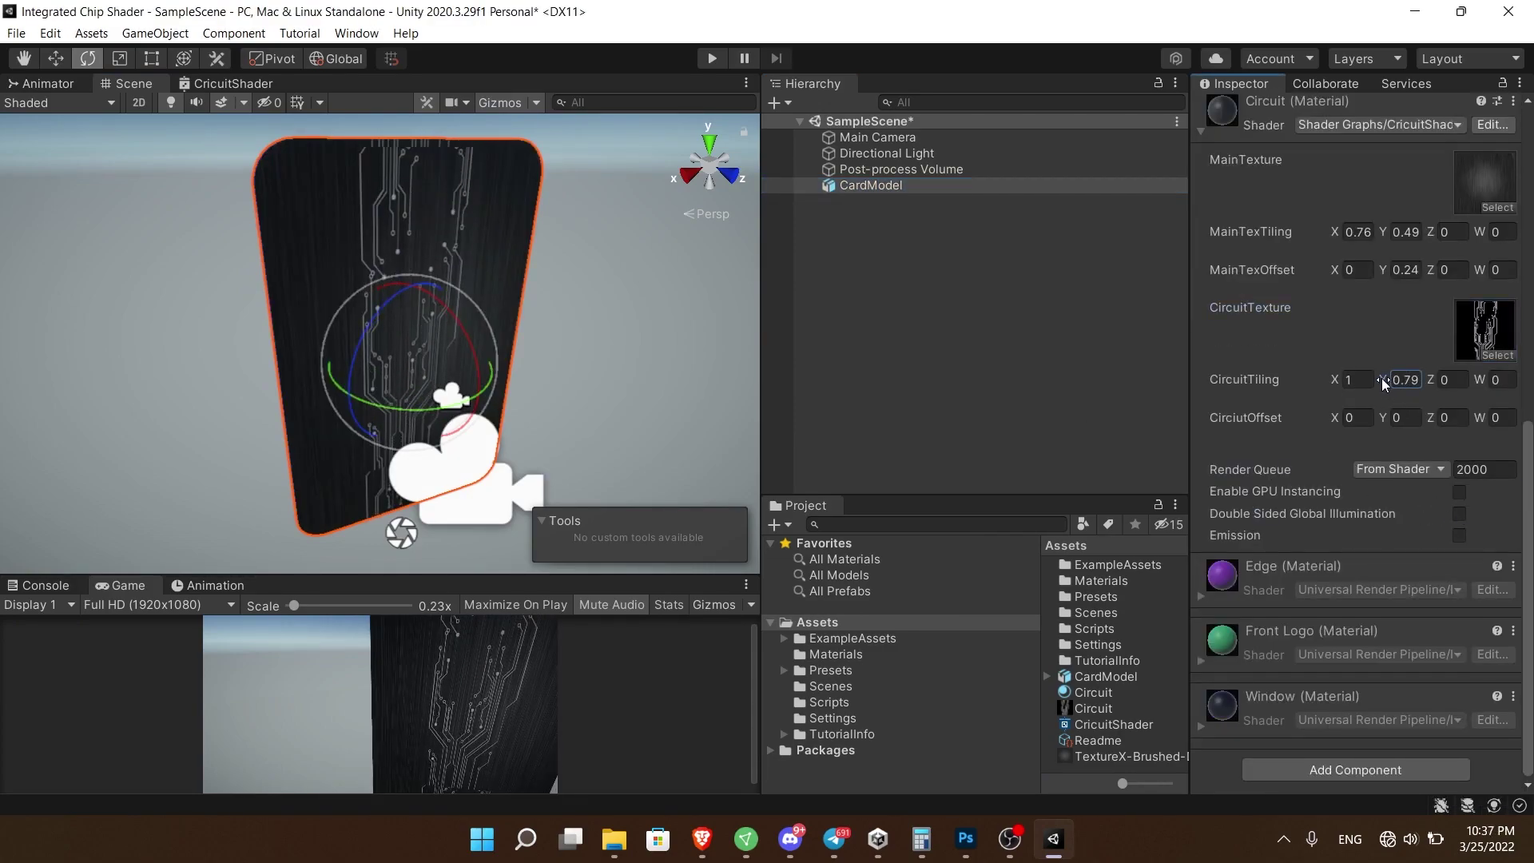
left_click(877, 137)
left_click_drag(464, 471, 527, 390)
- Widen the Main Camera's field of view to 72, reposition it toward the card, and enlarge the Game view
key("w")
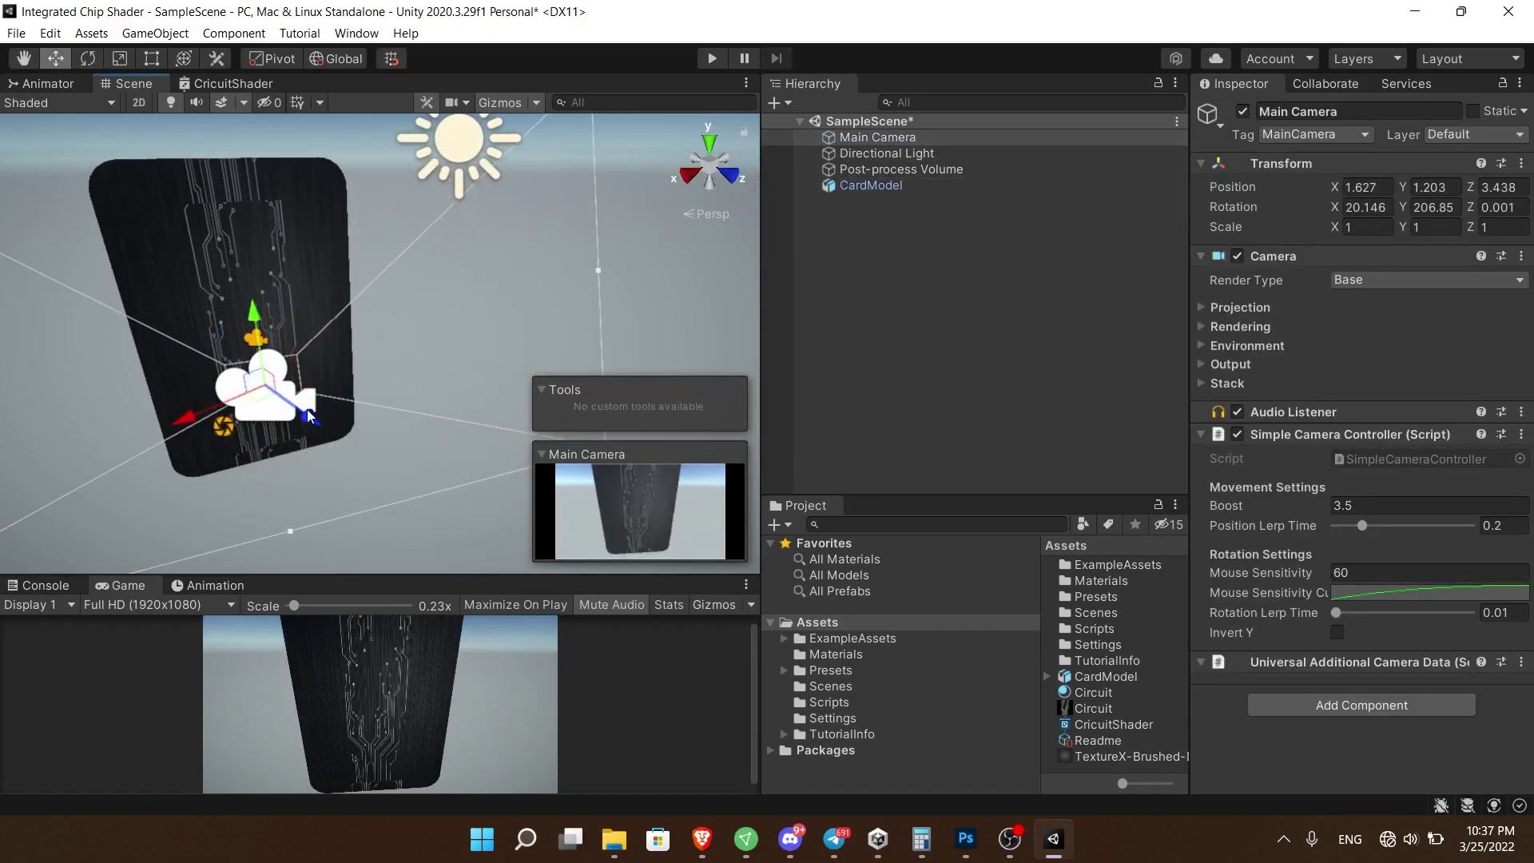
left_click(1241, 307)
left_click(1373, 369)
left_click_drag(1371, 368, 1382, 374)
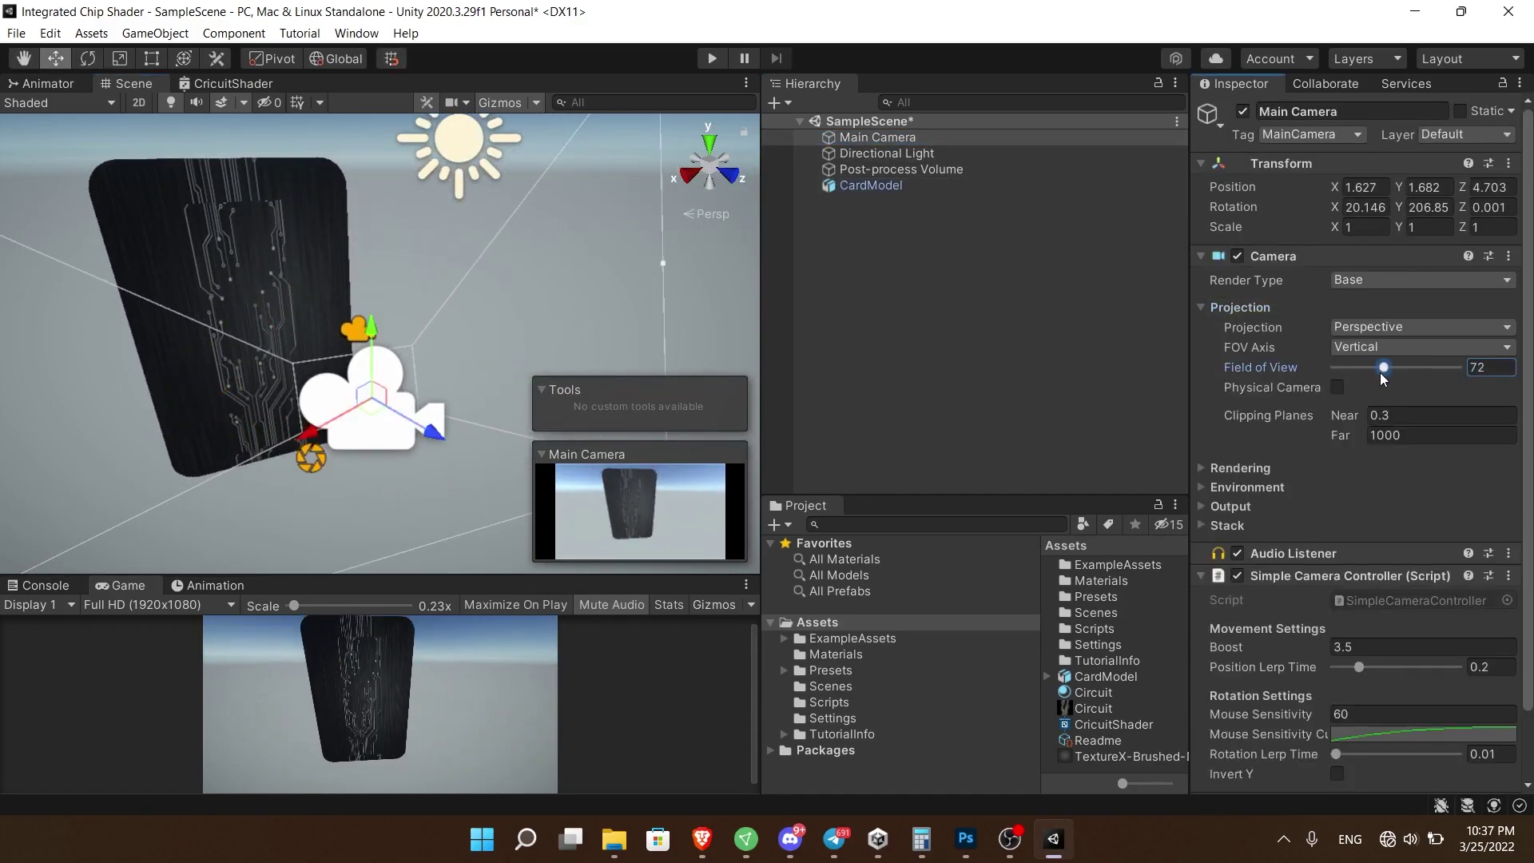
left_click_drag(372, 338, 429, 290)
left_click_drag(607, 576, 431, 241)
left_click_drag(371, 114, 372, 140)
key("e")
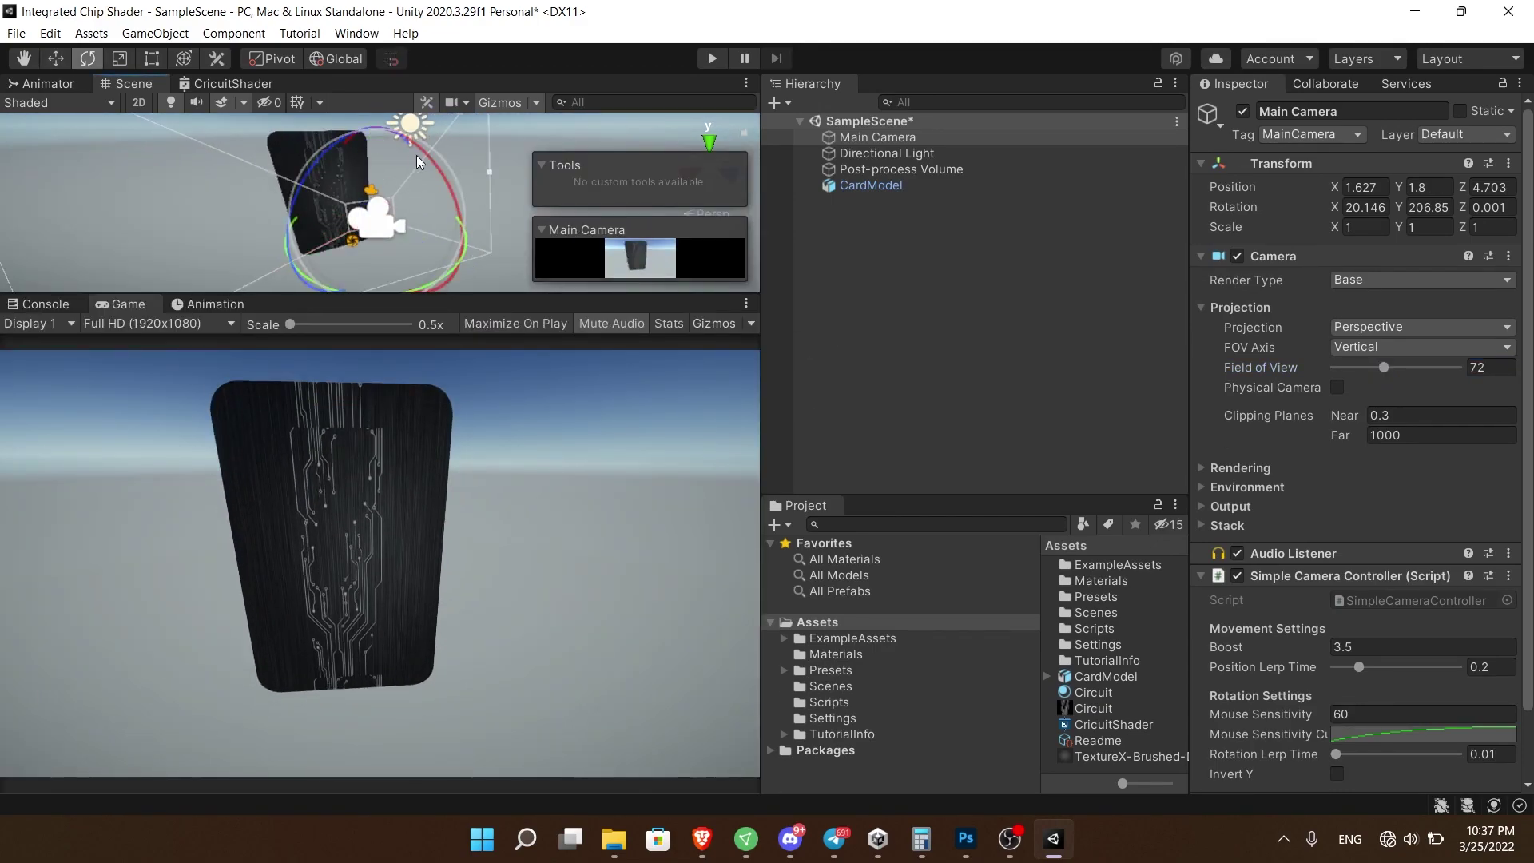
mouse_move(454, 273)
left_mouse_down()
mouse_move(426, 286)
mouse_move(454, 194)
mouse_move(452, 272)
left_mouse_up()
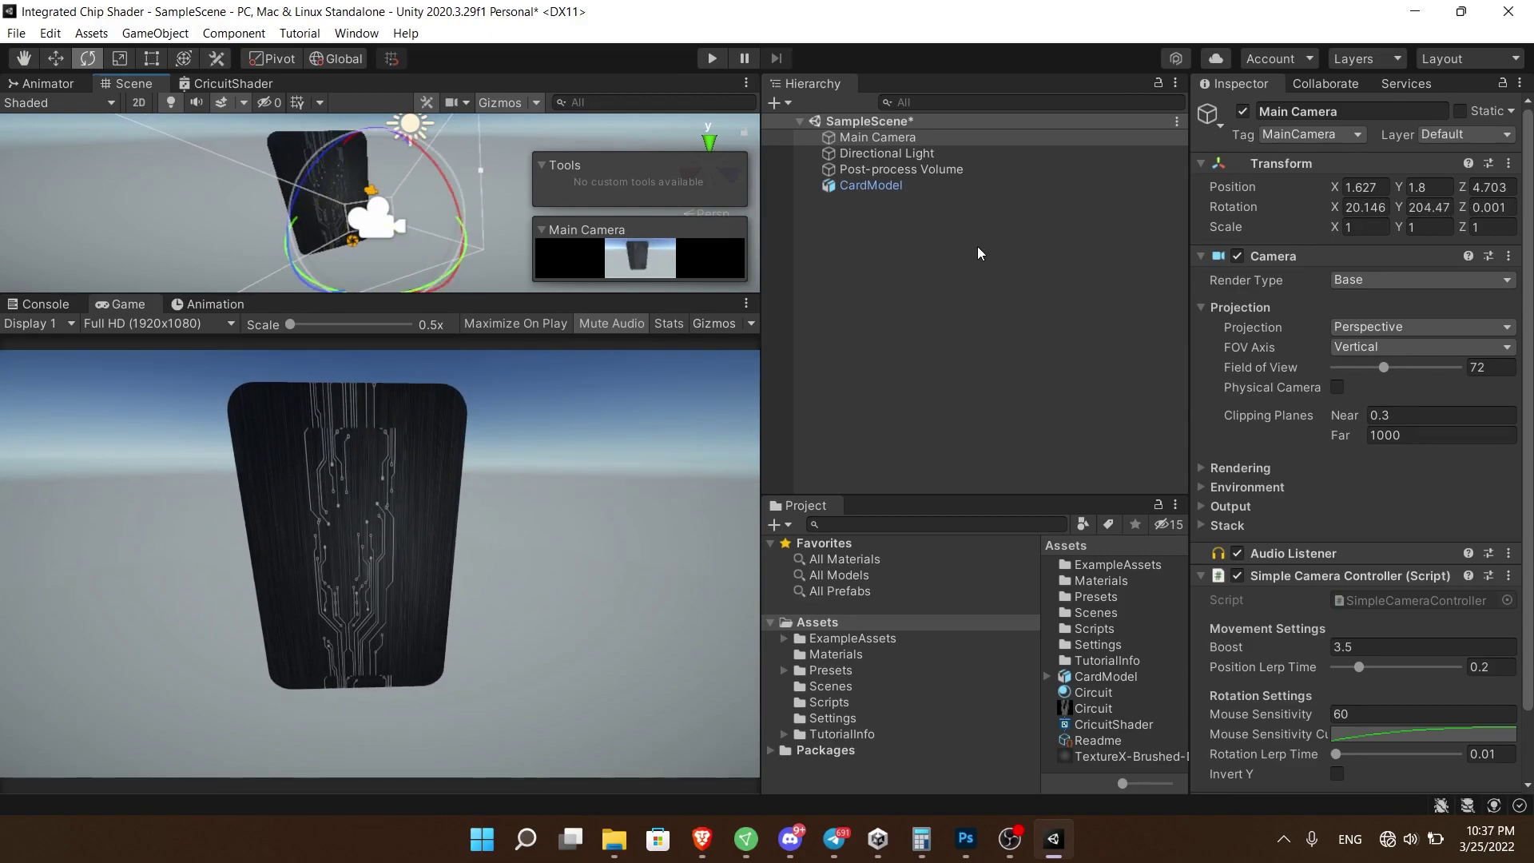
- Open the card's Circuit material and lower its CircuitTiling Y to 0.64
left_click(910, 189)
double_click(1363, 417)
left_click_drag(1386, 387, 1336, 419)
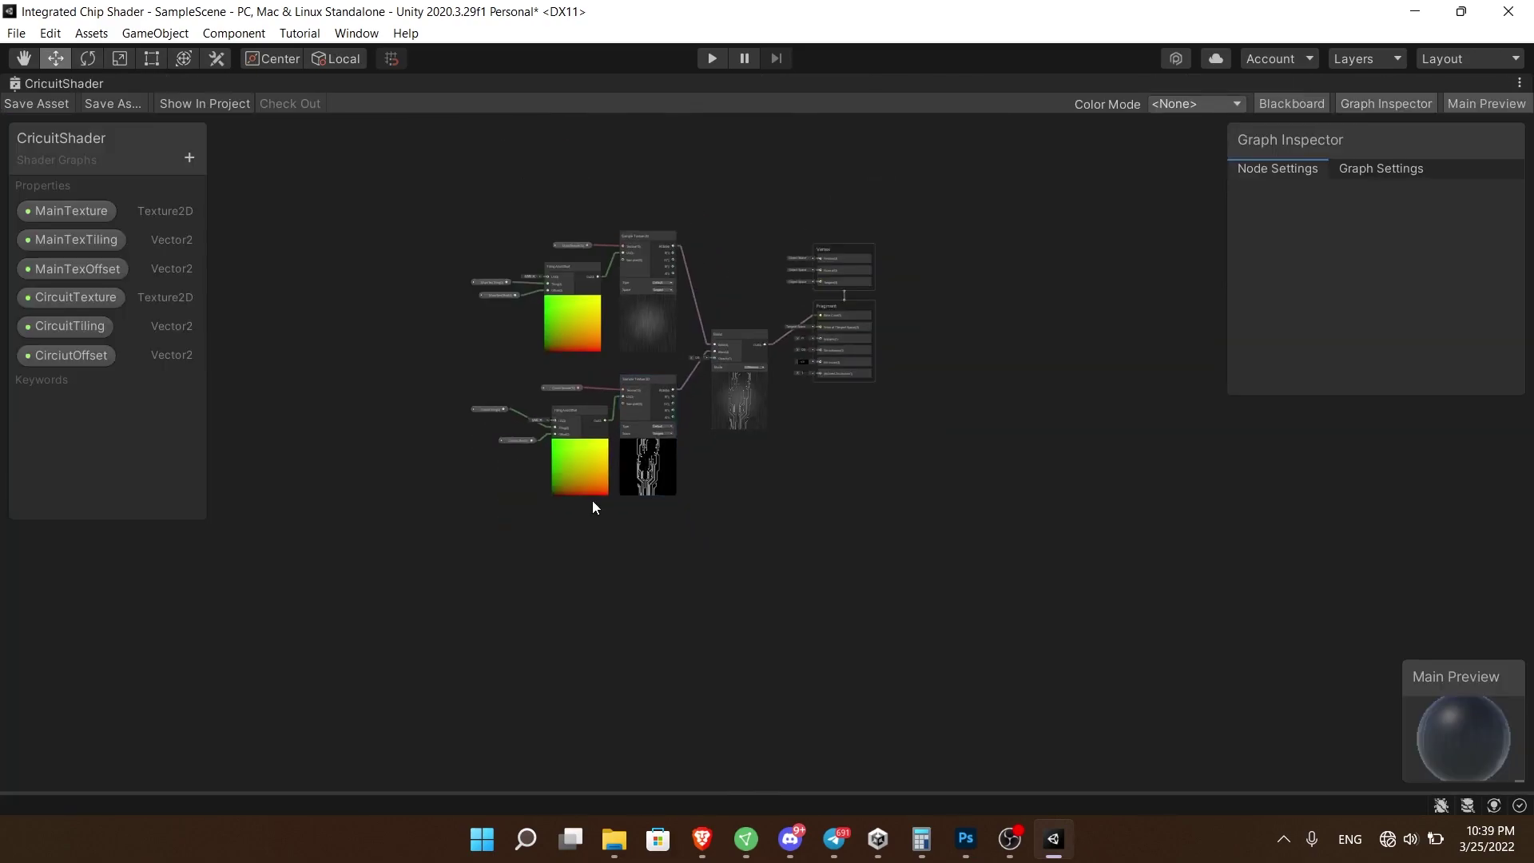
- Add a Voronoi noise node and place it below the circuit nodes
right_click(651, 497)
left_click(708, 516)
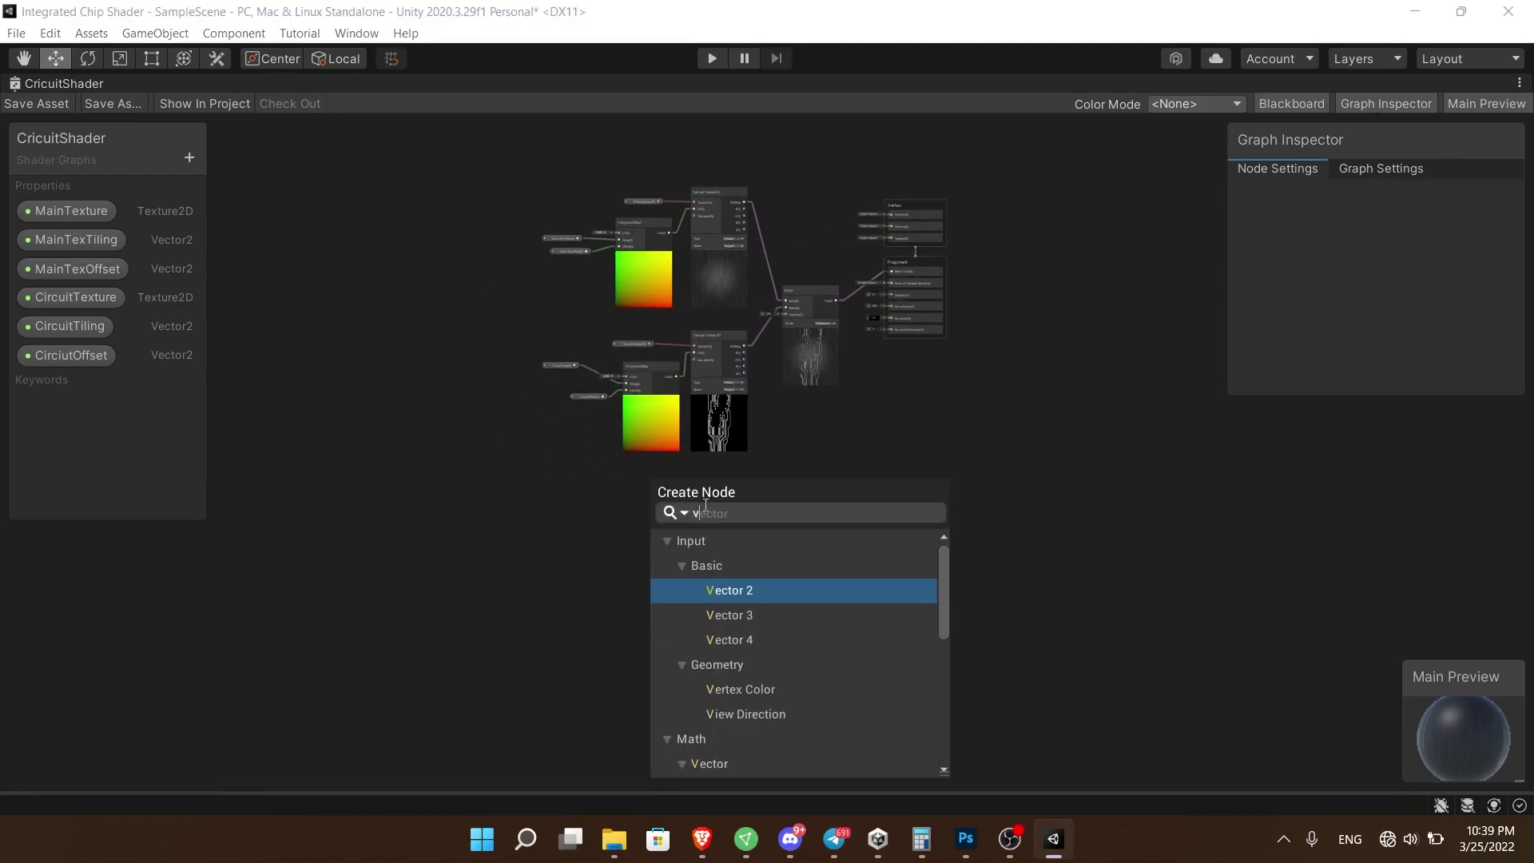
type("voronoi")
key("Return")
scroll(703, 505, "up", 5)
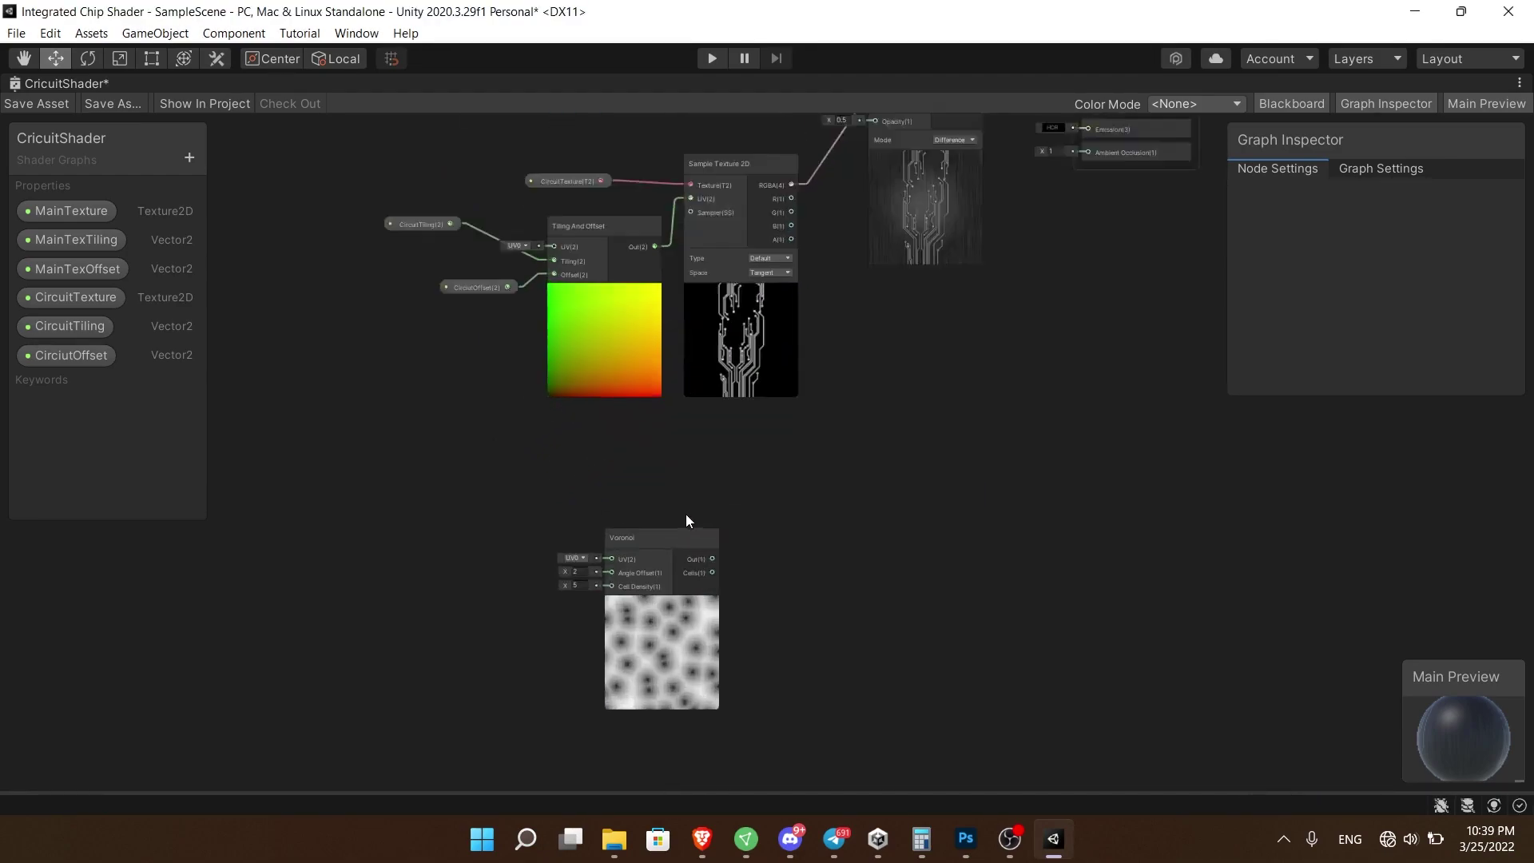
left_click(688, 512)
left_click_drag(688, 511, 557, 496)
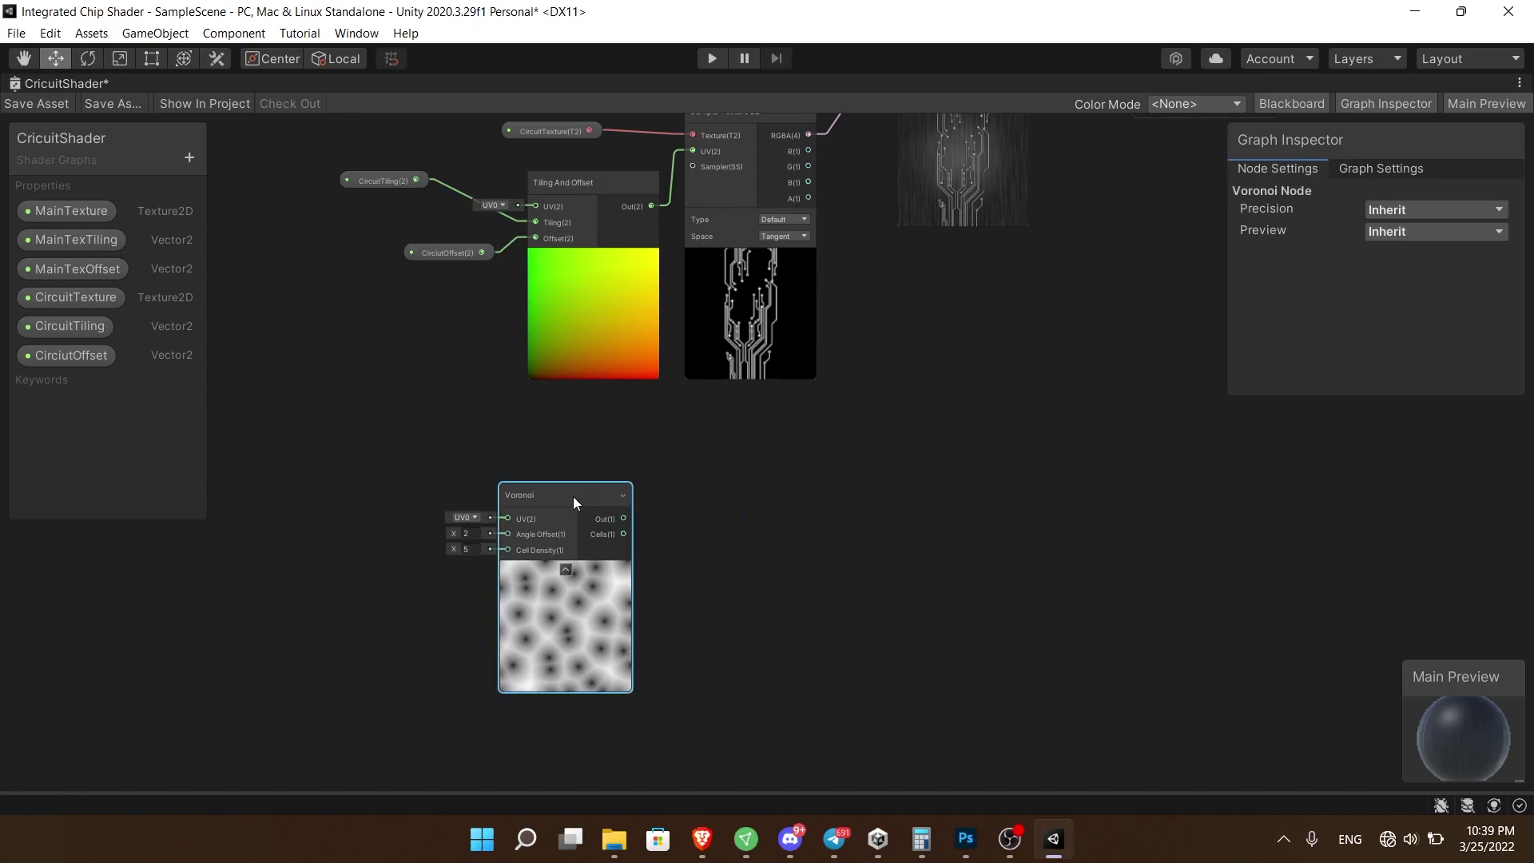
scroll(573, 496, "up", 3)
middle_click_drag(558, 454, 661, 426)
scroll(661, 427, "down", 2)
- Add a Time node to the left of the Voronoi node
right_click(502, 426)
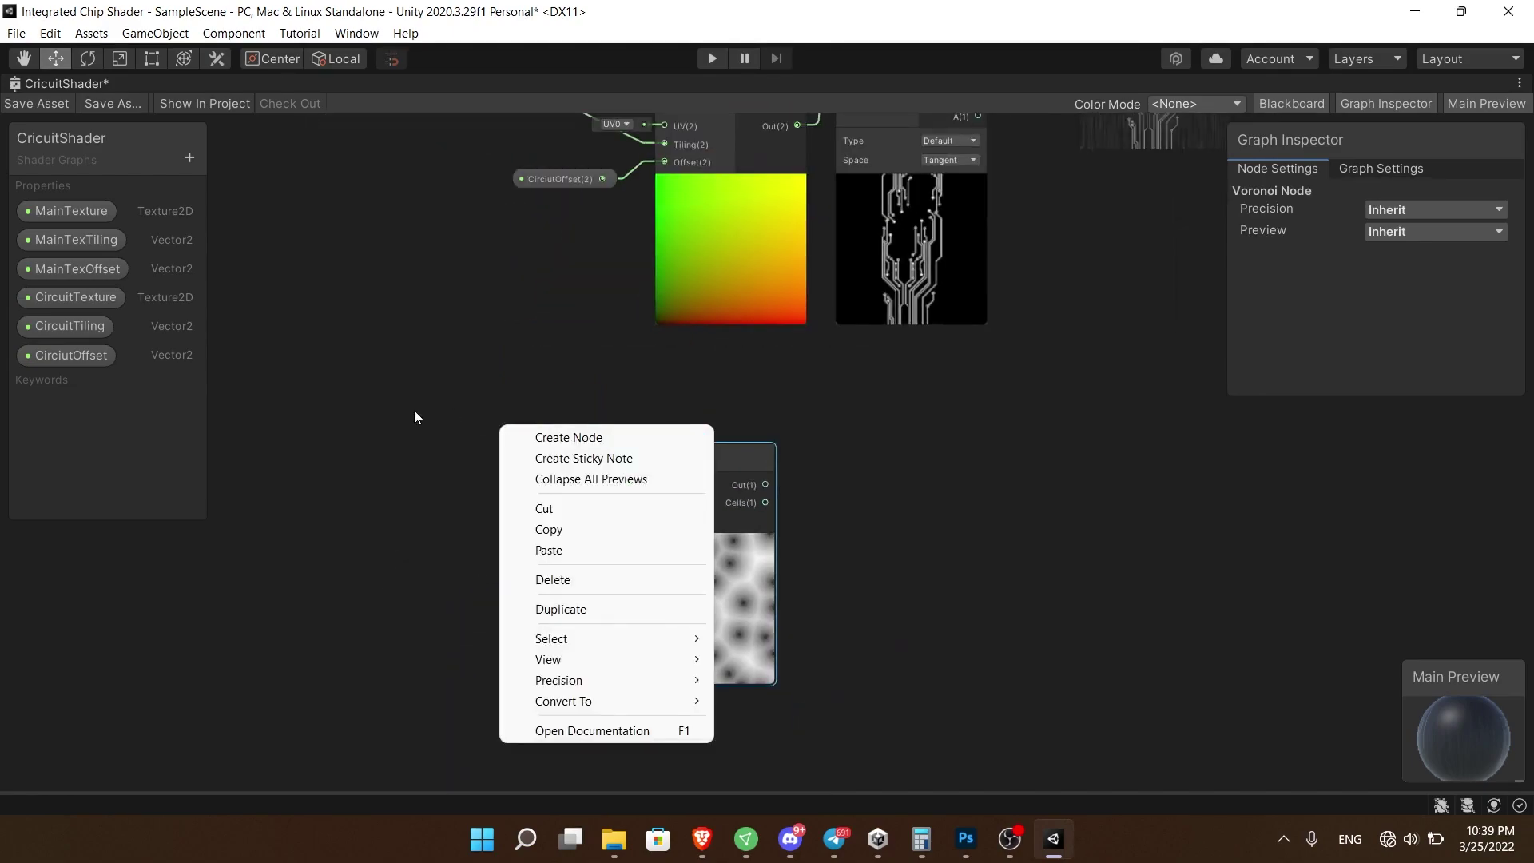
left_click(170, 272)
left_click(194, 150)
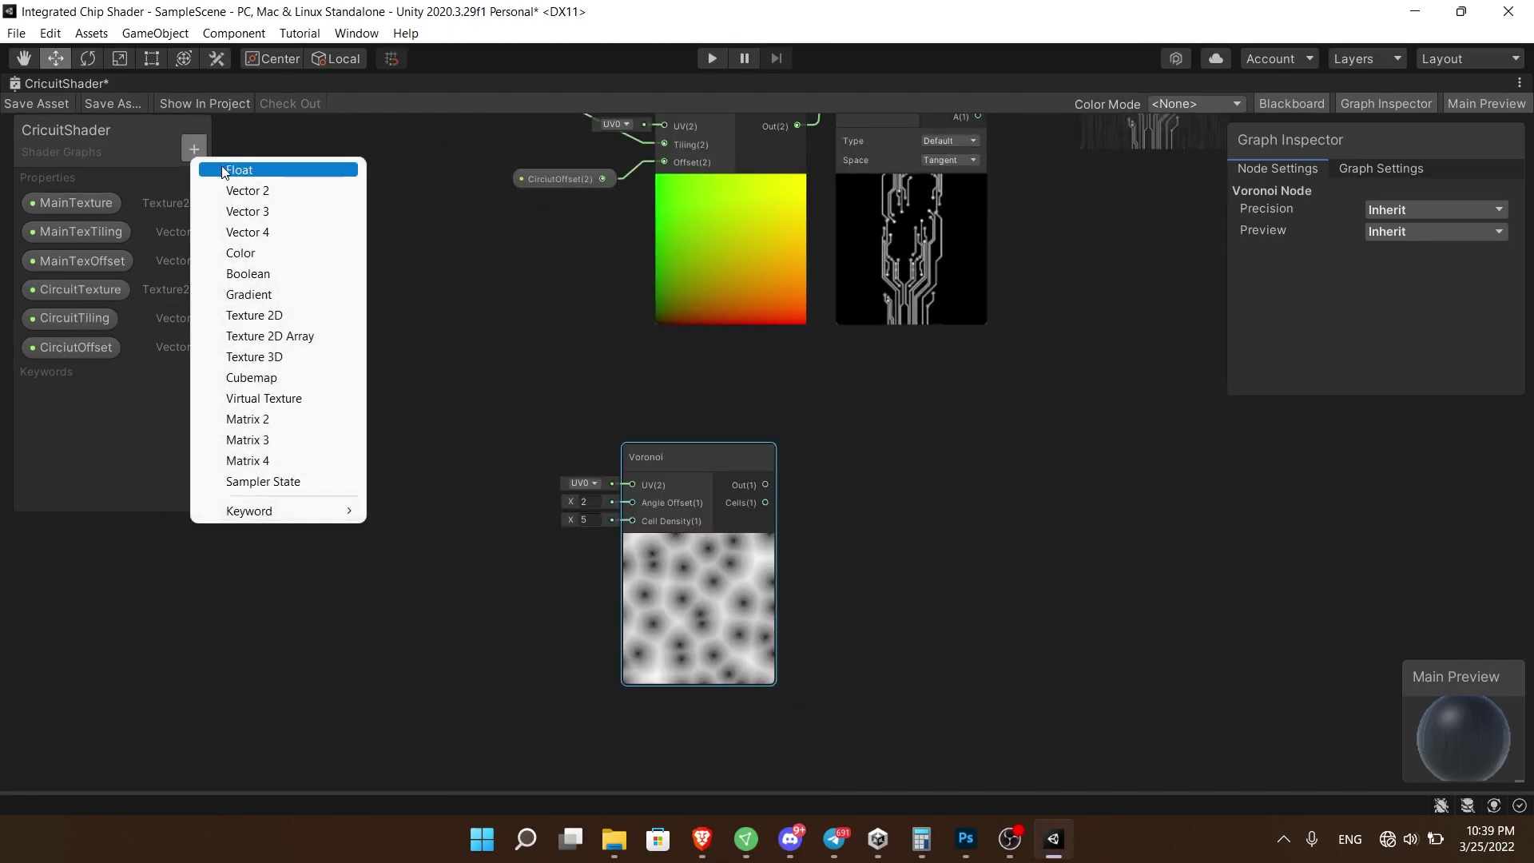
left_click(441, 377)
key("space")
type("time")
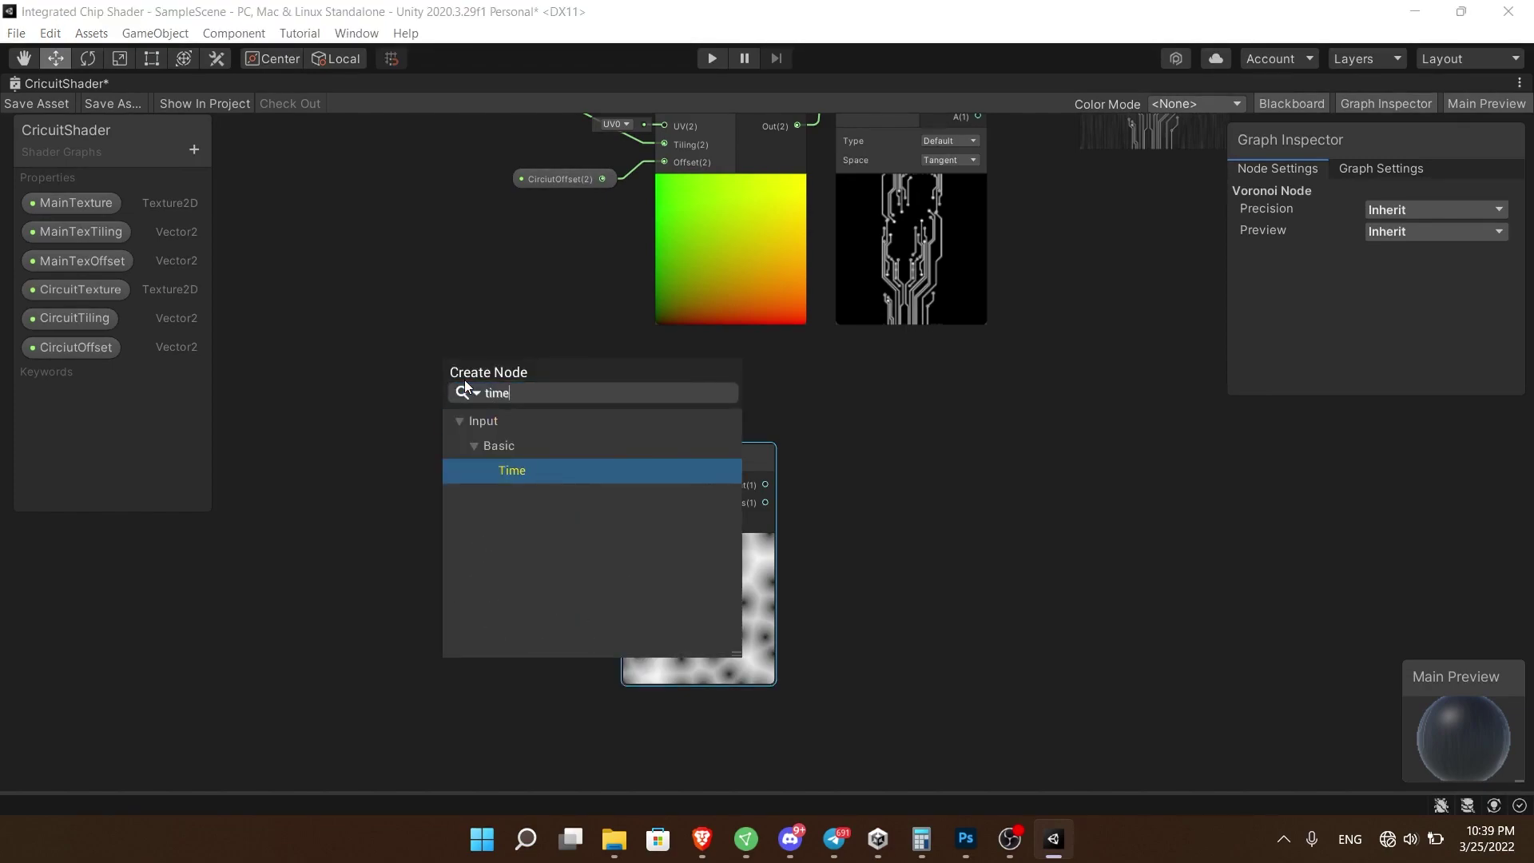
key("Return")
left_click_drag(458, 406, 269, 430)
- Add a Tiling And Offset node wired into the Voronoi UV input
key("space")
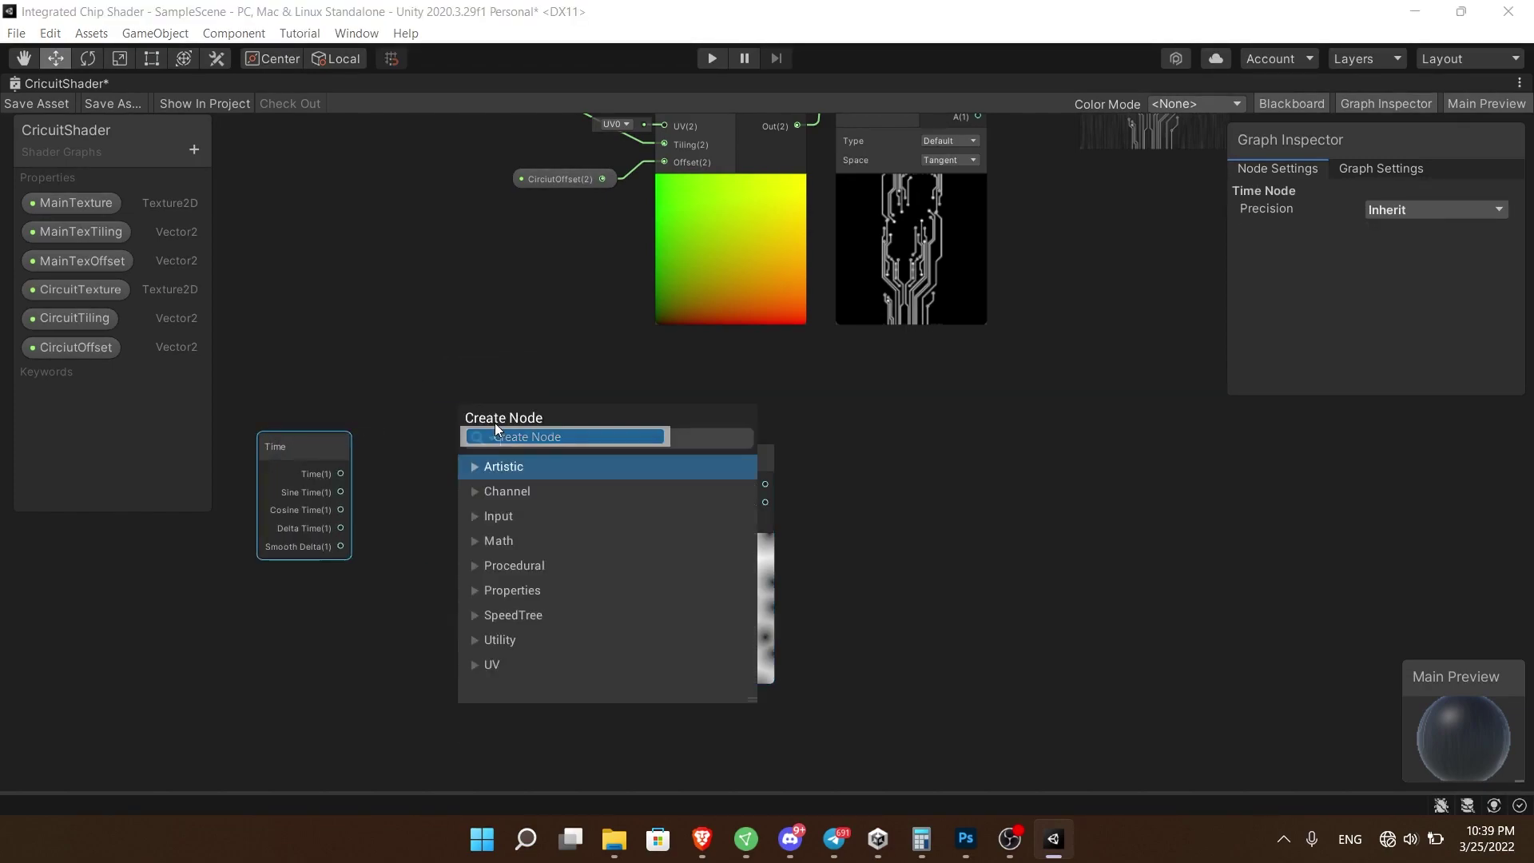
type("til")
key("Down")
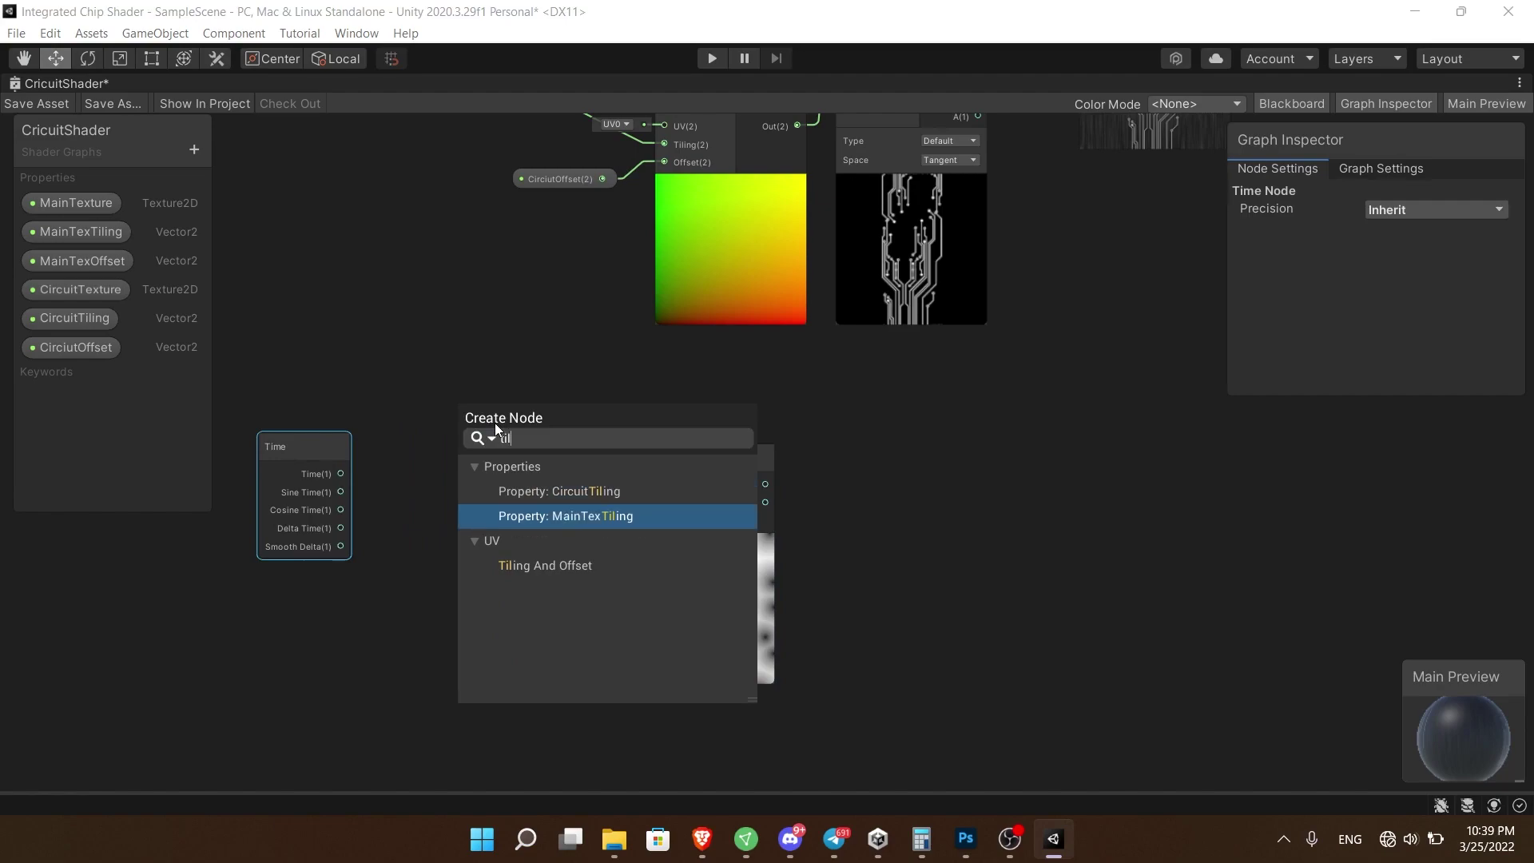
key("Down")
key("Return")
left_click_drag(663, 458, 684, 446)
left_click_drag(549, 457, 660, 472)
middle_click_drag(436, 377, 607, 390)
left_click_drag(484, 459, 326, 459)
middle_click_drag(439, 446, 554, 453)
scroll(554, 453, "down", 1)
- Add a Multiply node with Time connected to input A
left_click_drag(506, 494, 483, 482)
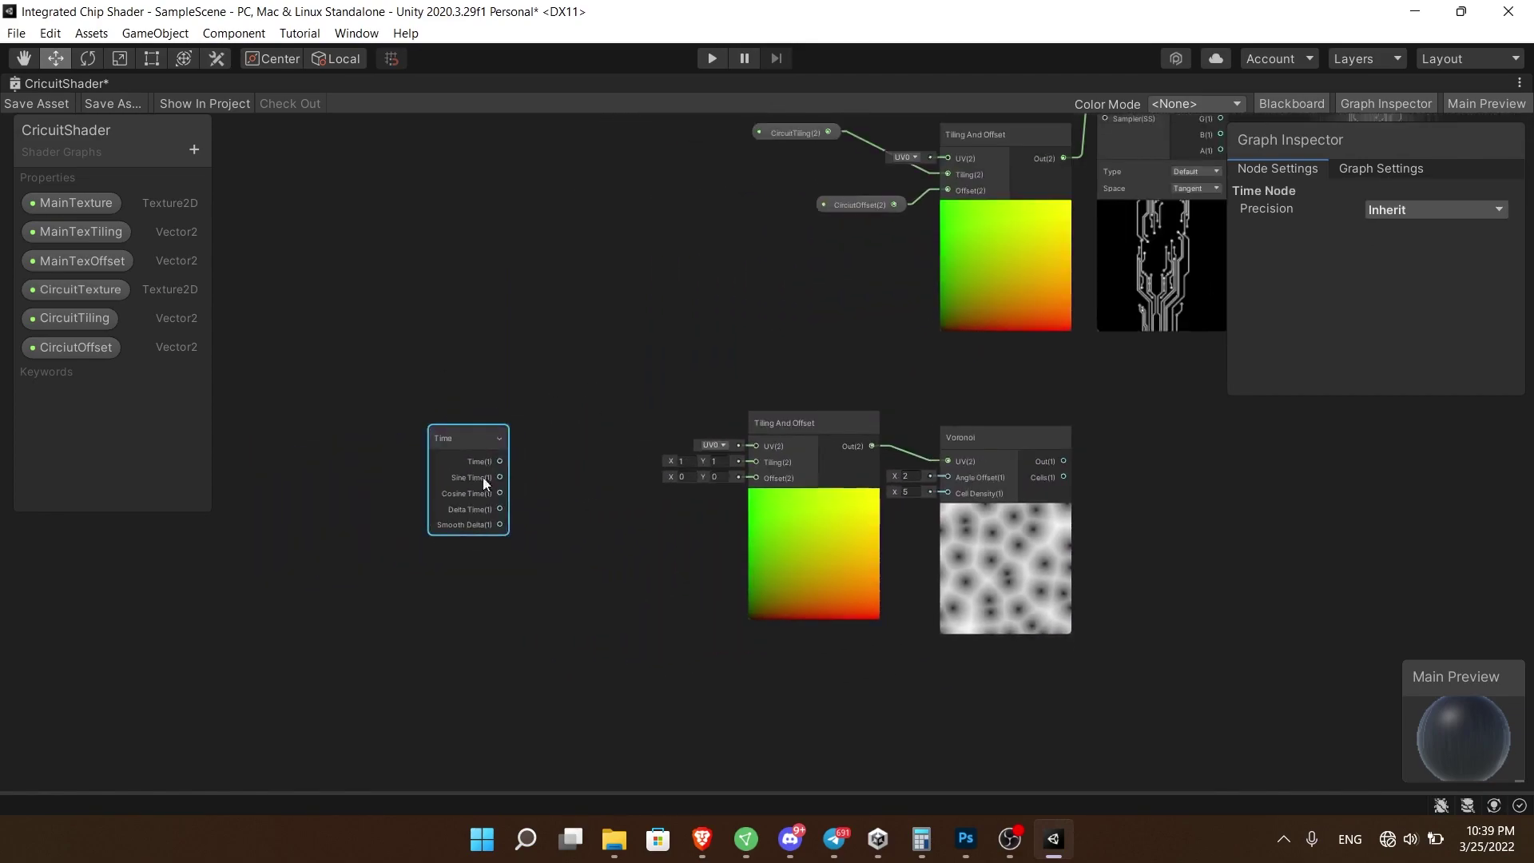
right_click(530, 231)
left_click(602, 247)
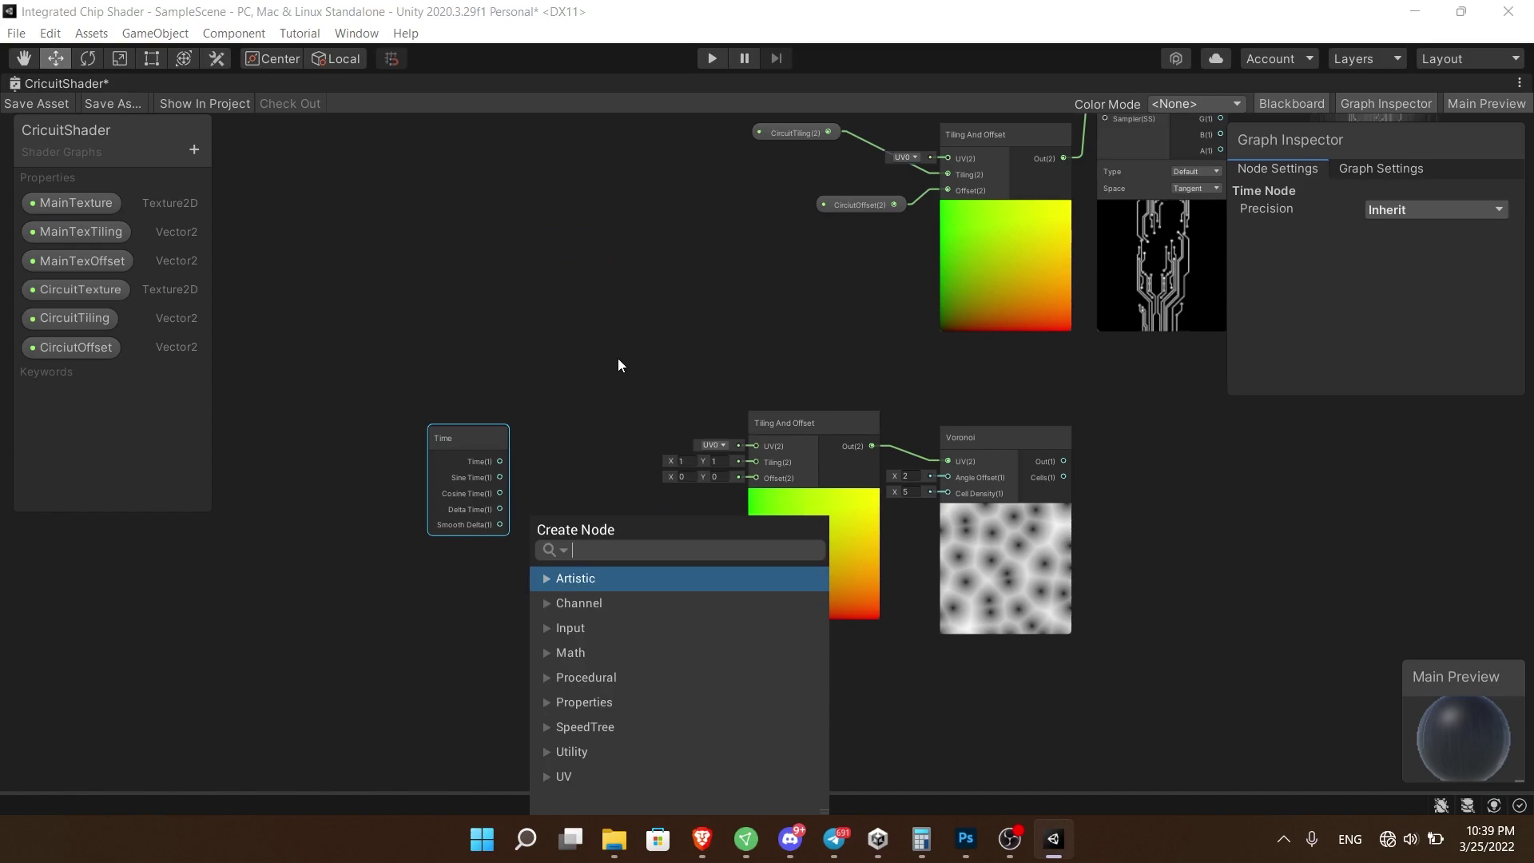
type("mul")
key("Return")
left_click_drag(593, 578, 593, 519)
left_click_drag(500, 461, 593, 528)
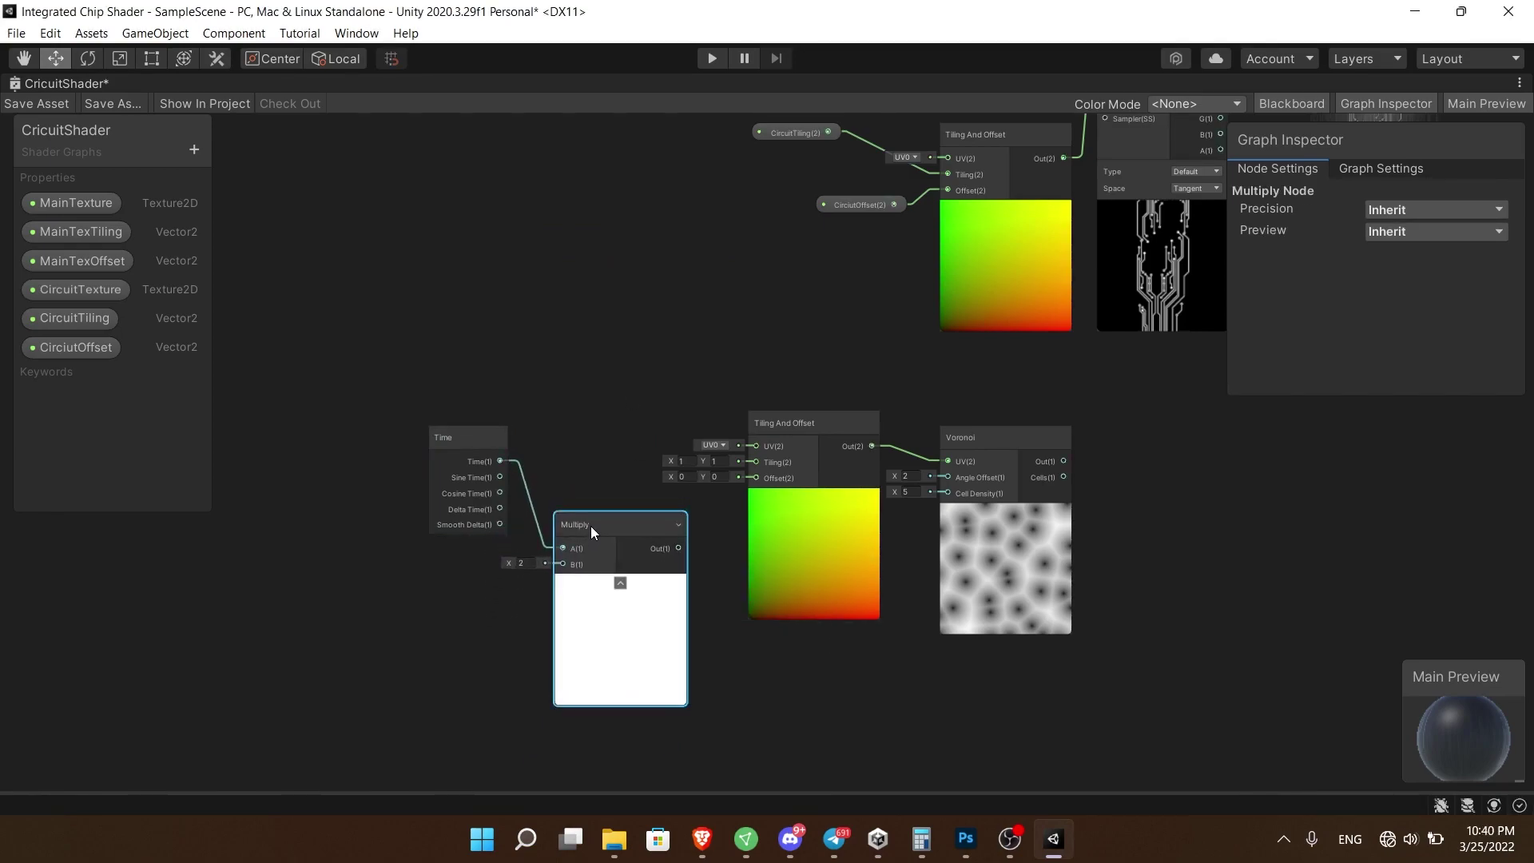
- Create a Vector2 property named Direction and connect it to Multiply input B
left_click(195, 149)
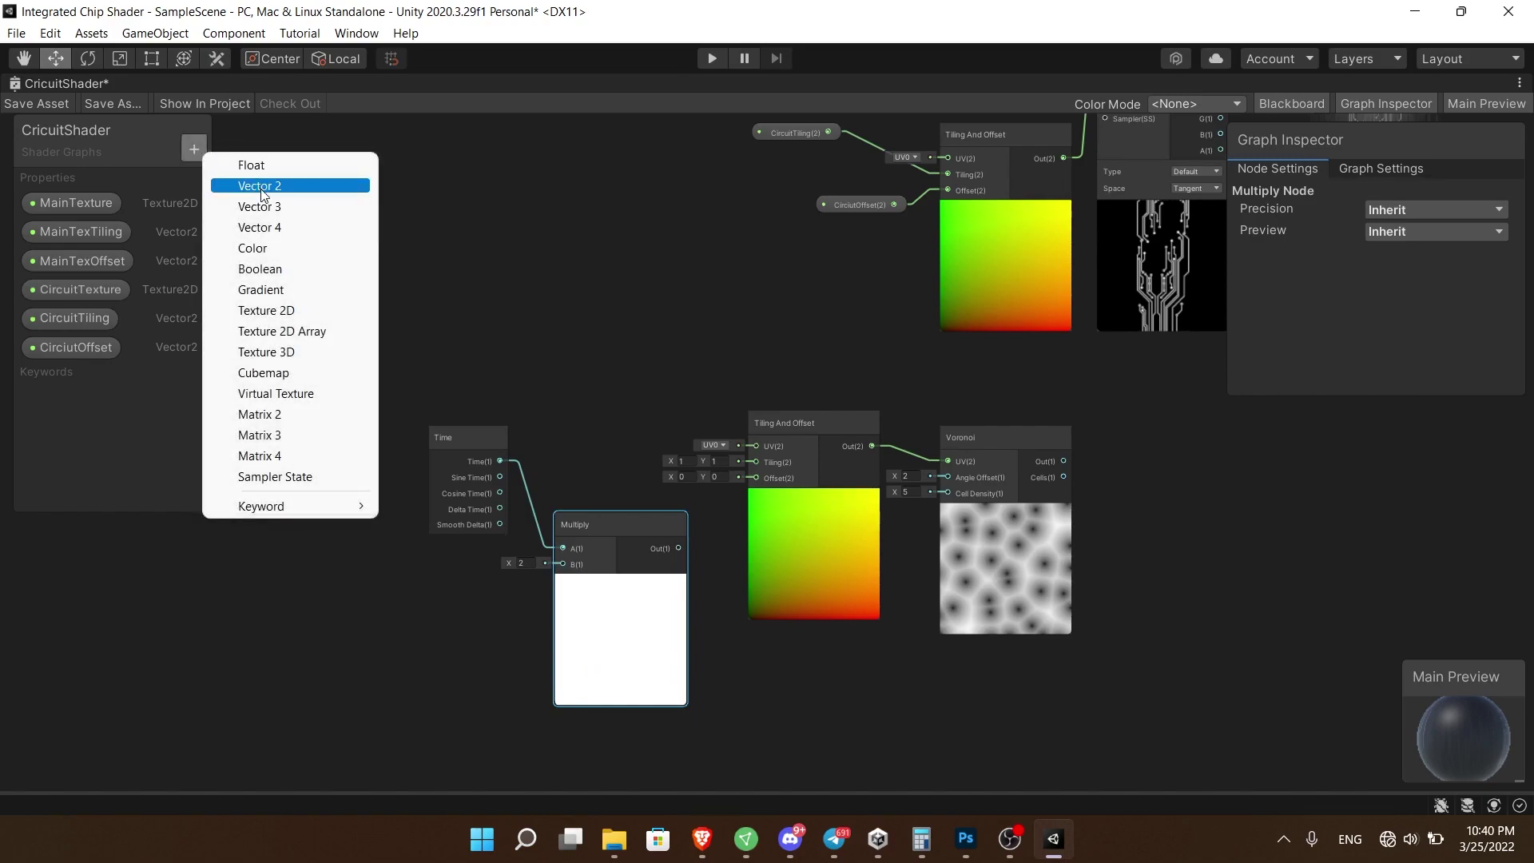
left_click(261, 187)
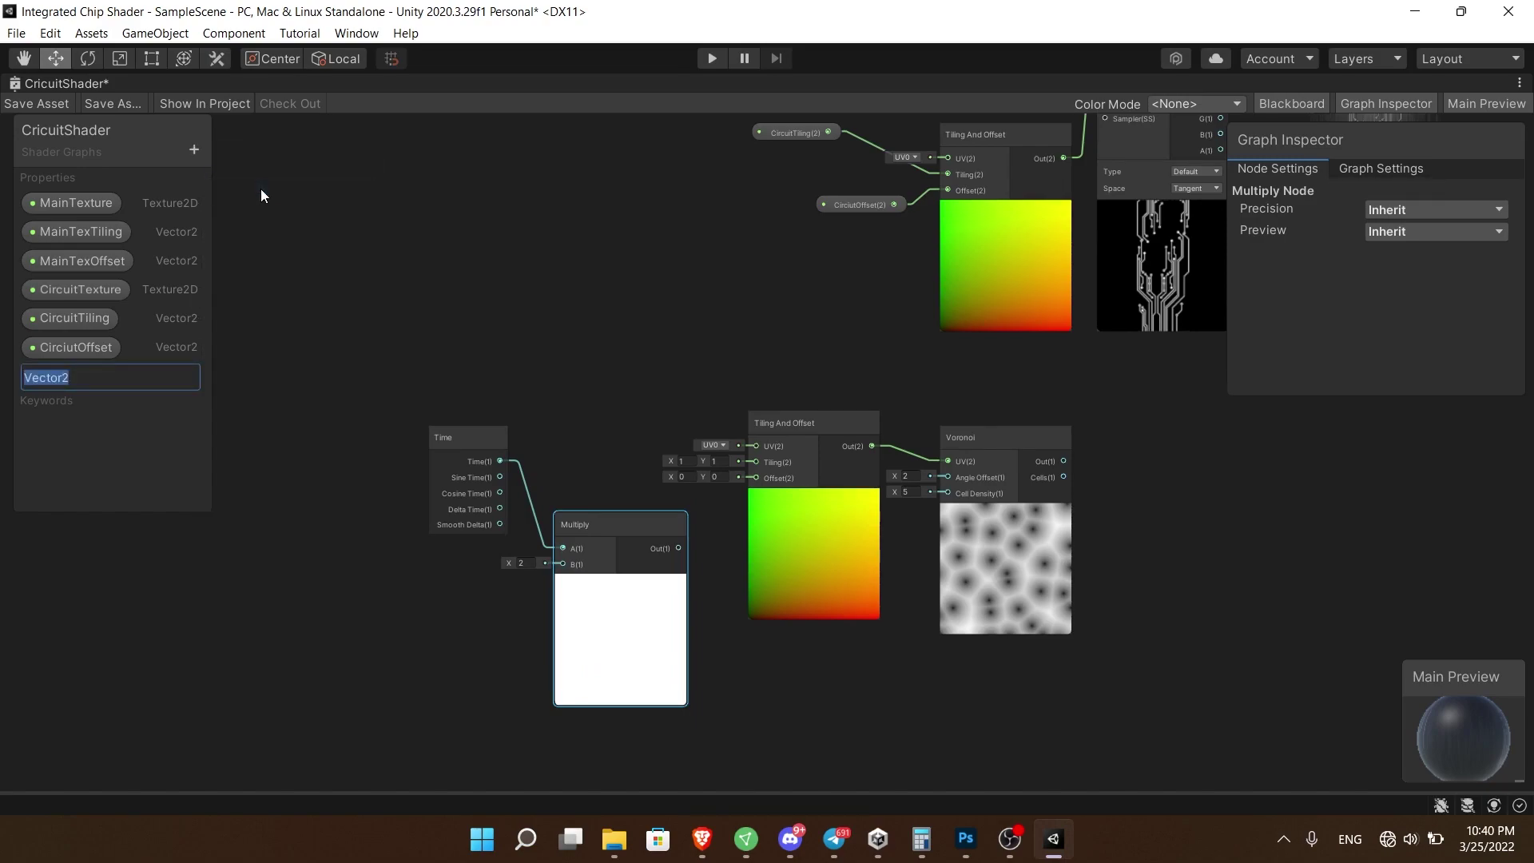
type("Direction")
key("Return")
left_click(74, 378)
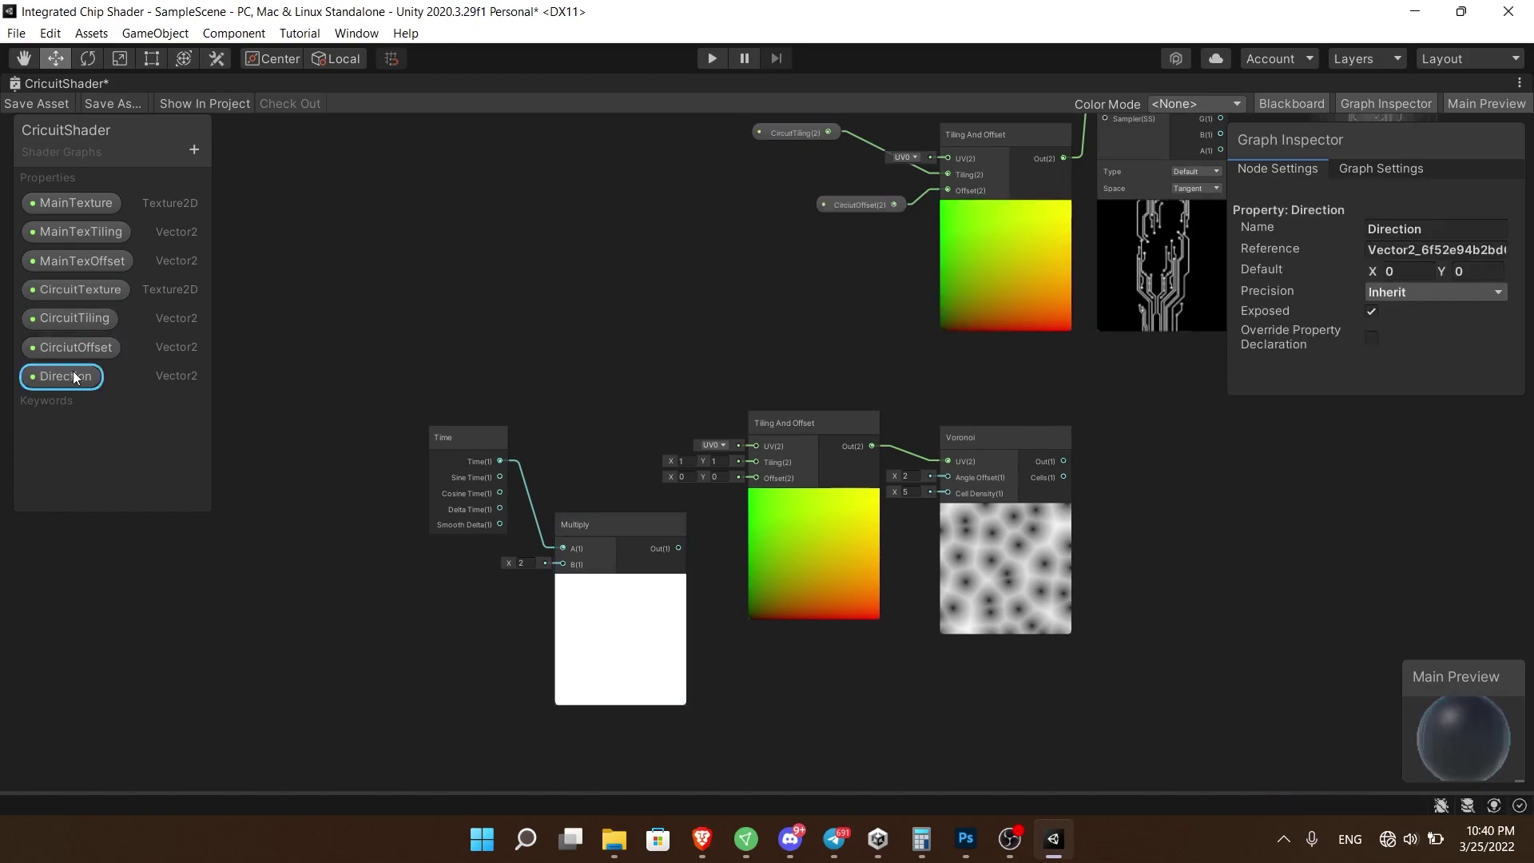
left_click_drag(475, 587, 562, 564)
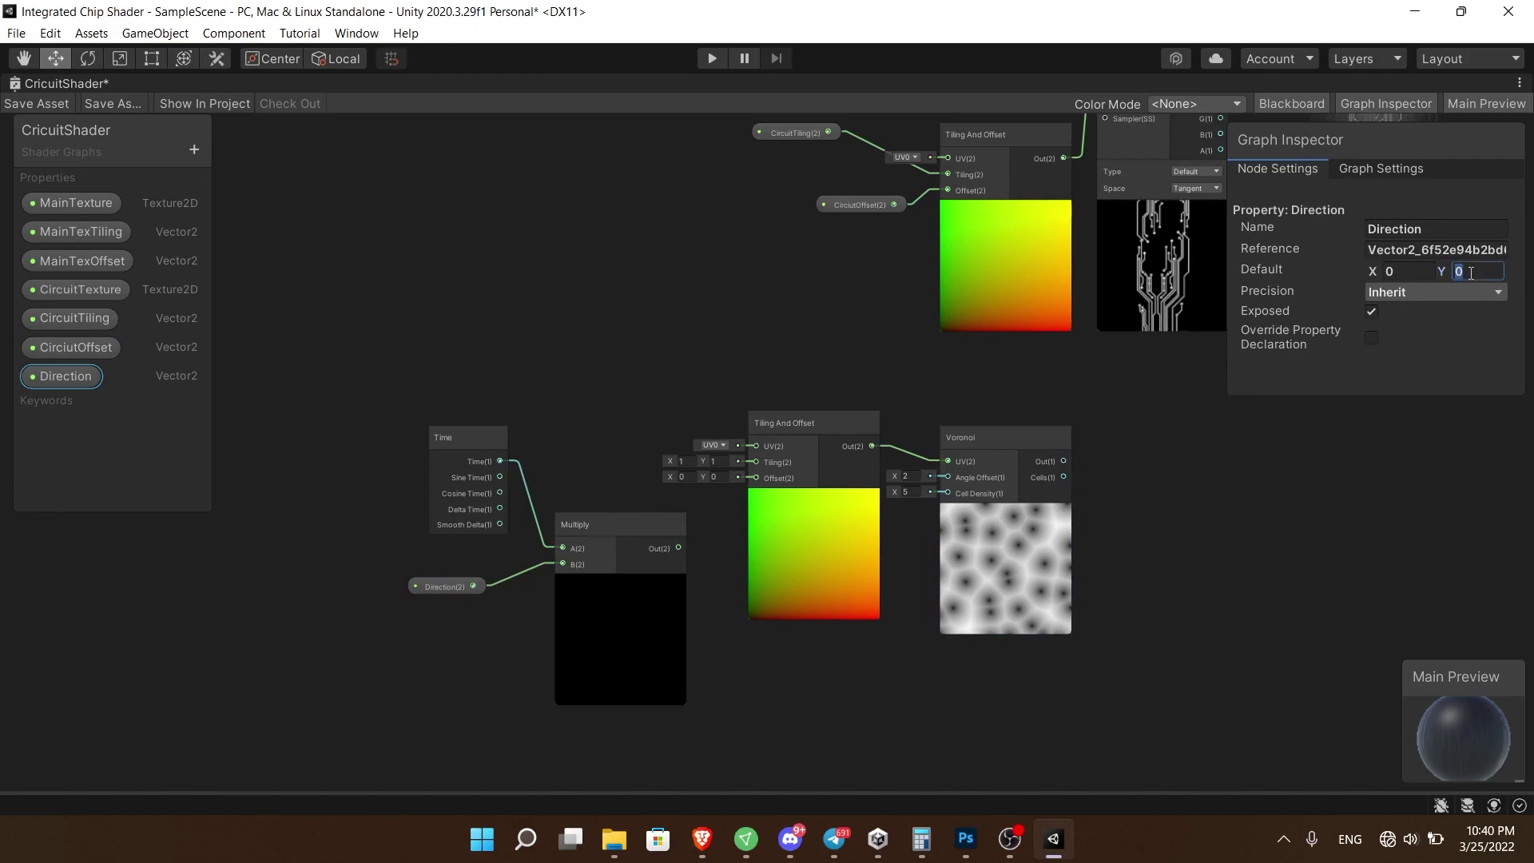
type("1")
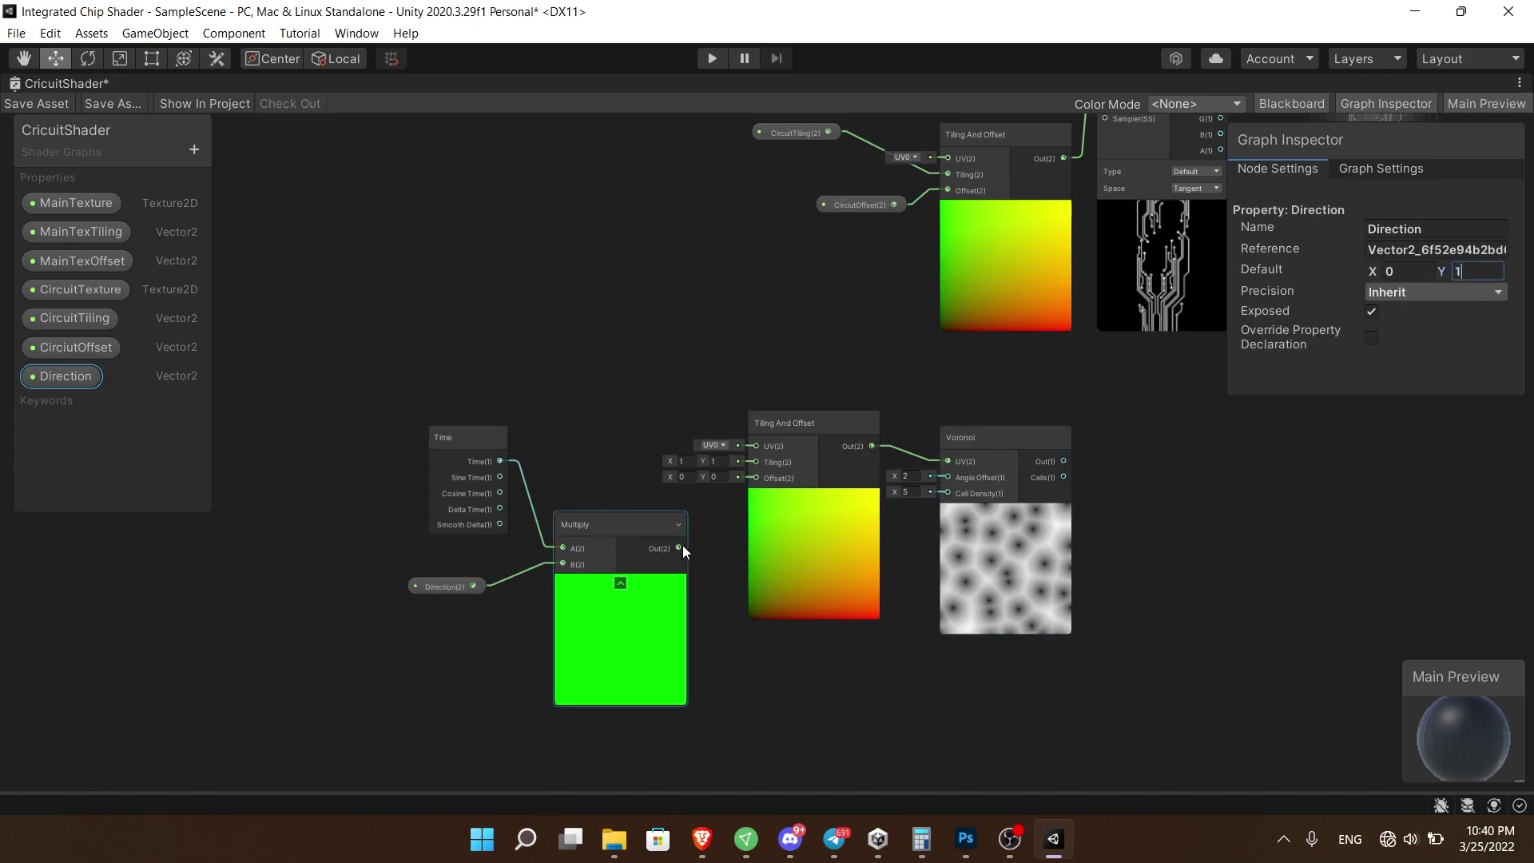
- Route the Multiply output into the Tiling And Offset offset and set Direction's Y default to -1
left_click_drag(679, 549, 756, 478)
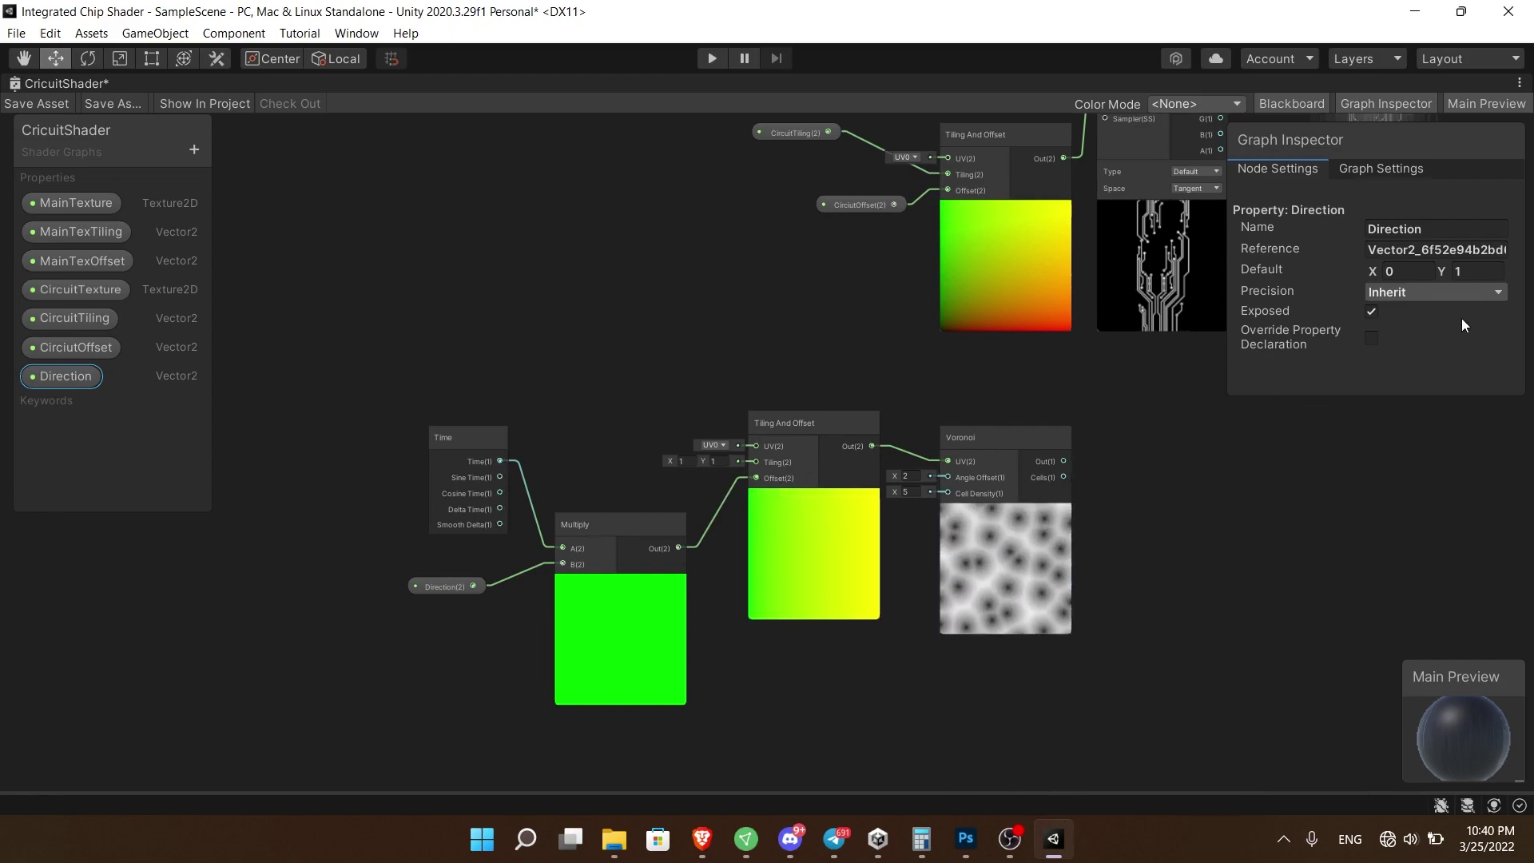
left_click(1473, 270)
type("-1")
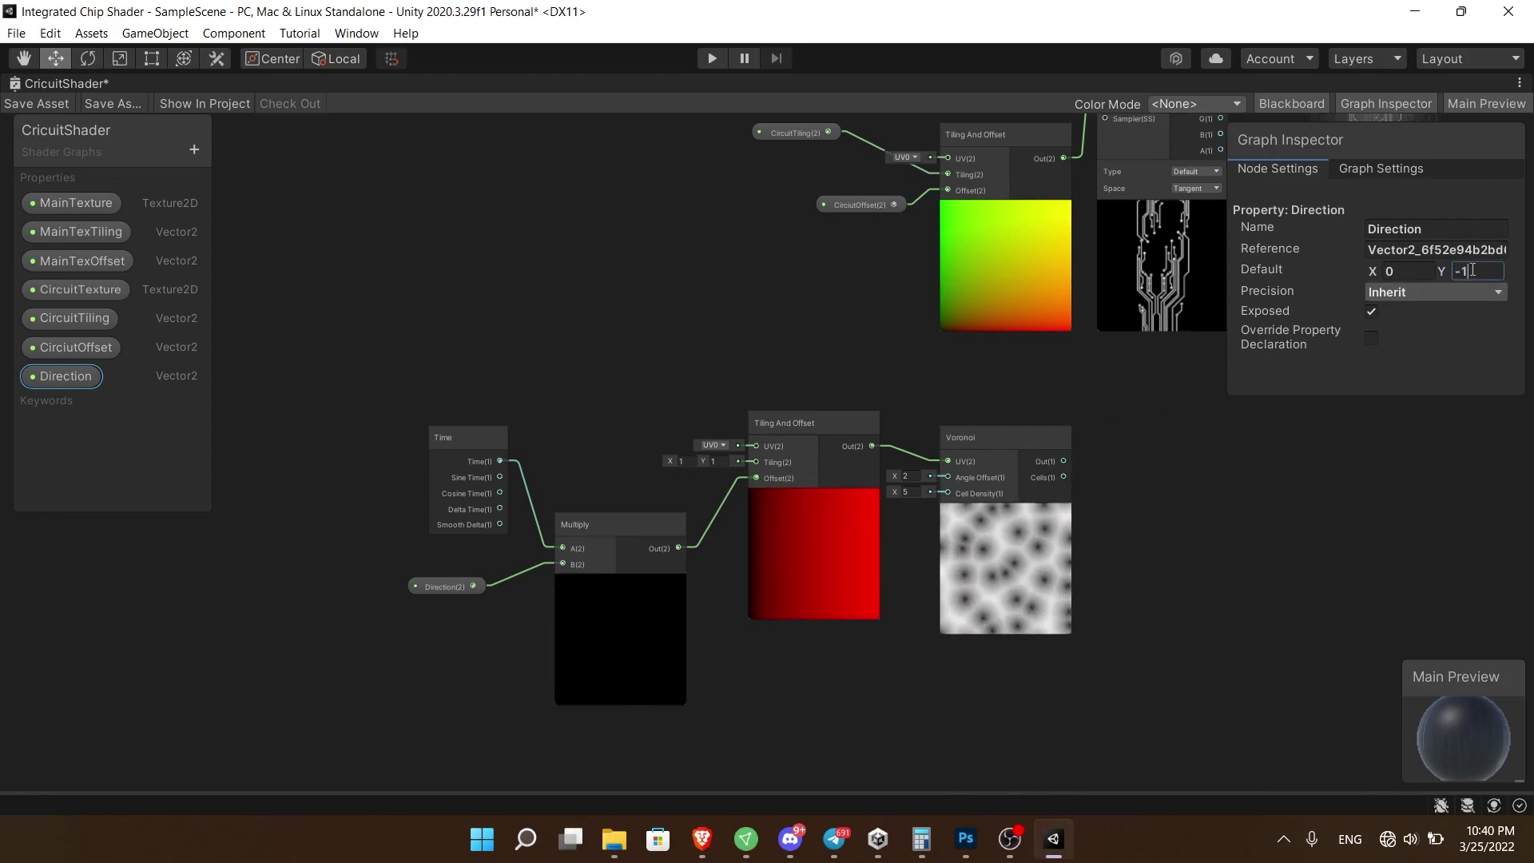
middle_click_drag(1095, 399, 965, 448)
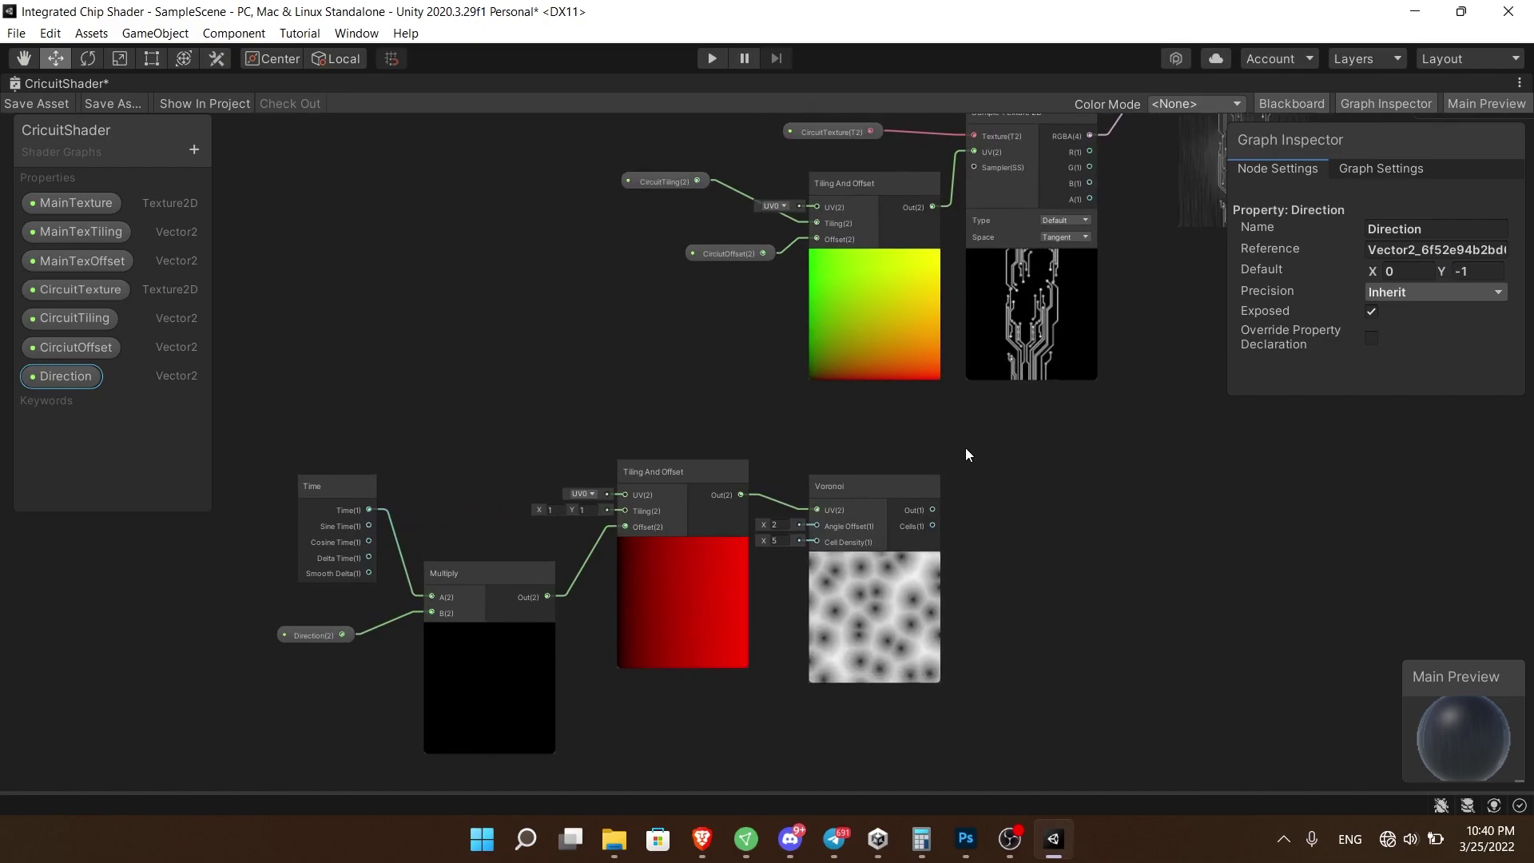
- Add a Step node fed by the Voronoi with In 0.24; set Voronoi angle offset 2.35, cell density 5.73
right_click(986, 494)
left_click(1042, 505)
type("step")
key("Return")
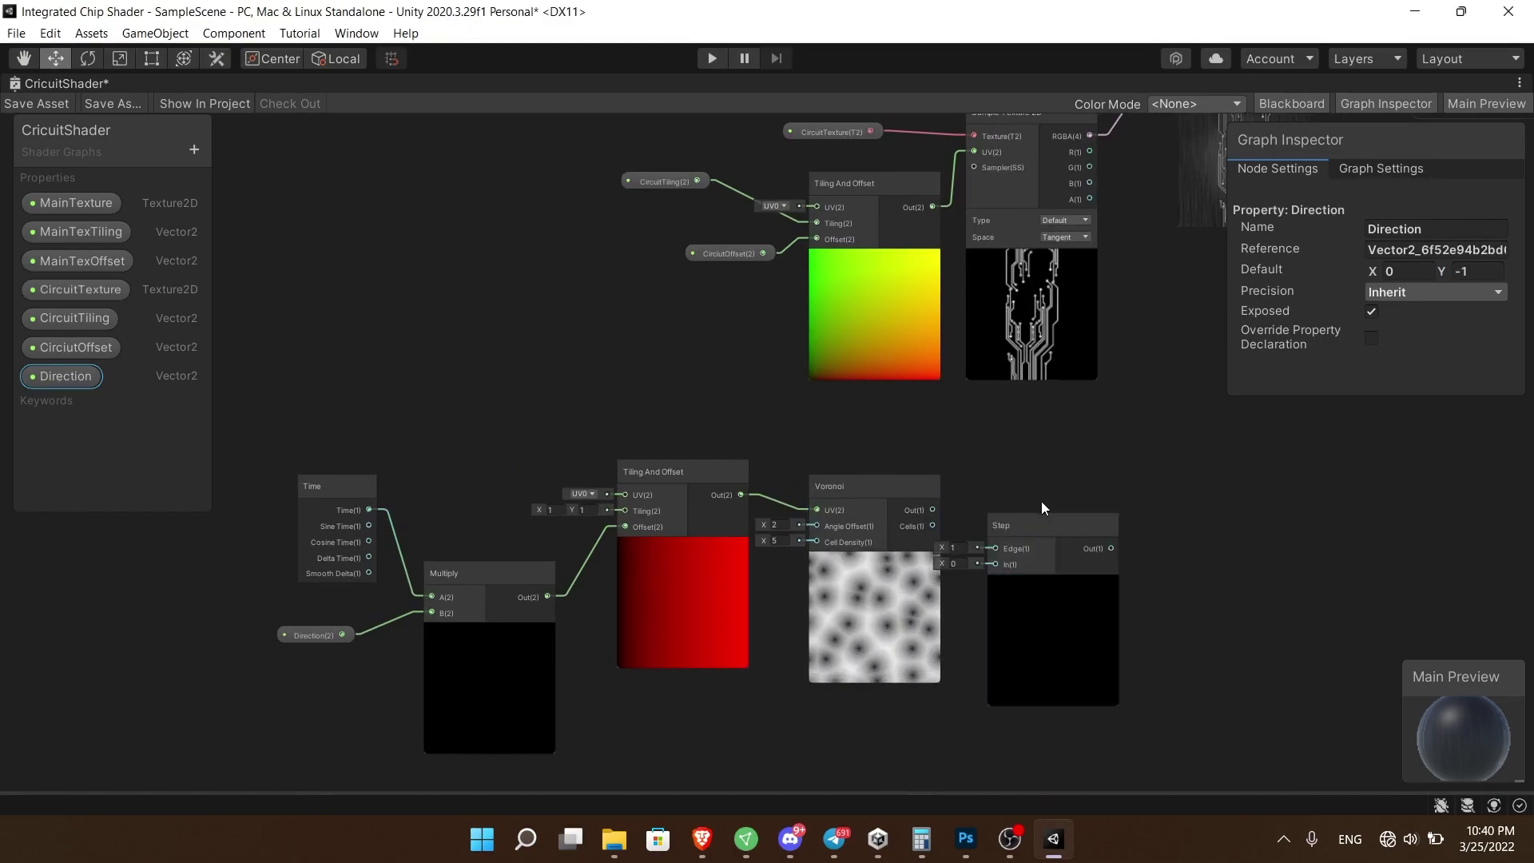
left_click(1004, 524)
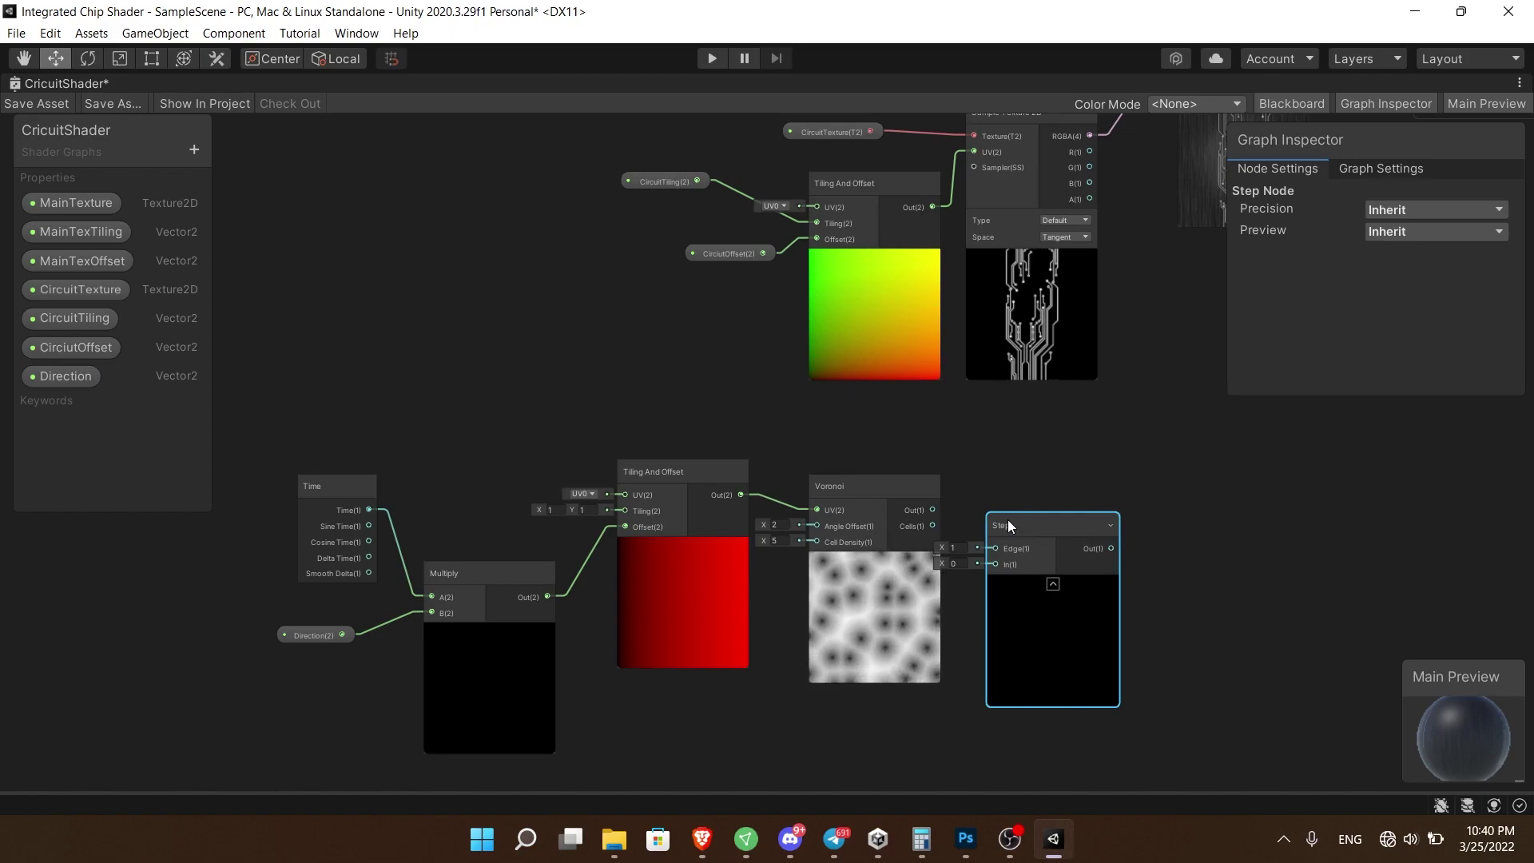
left_click_drag(931, 509, 994, 548)
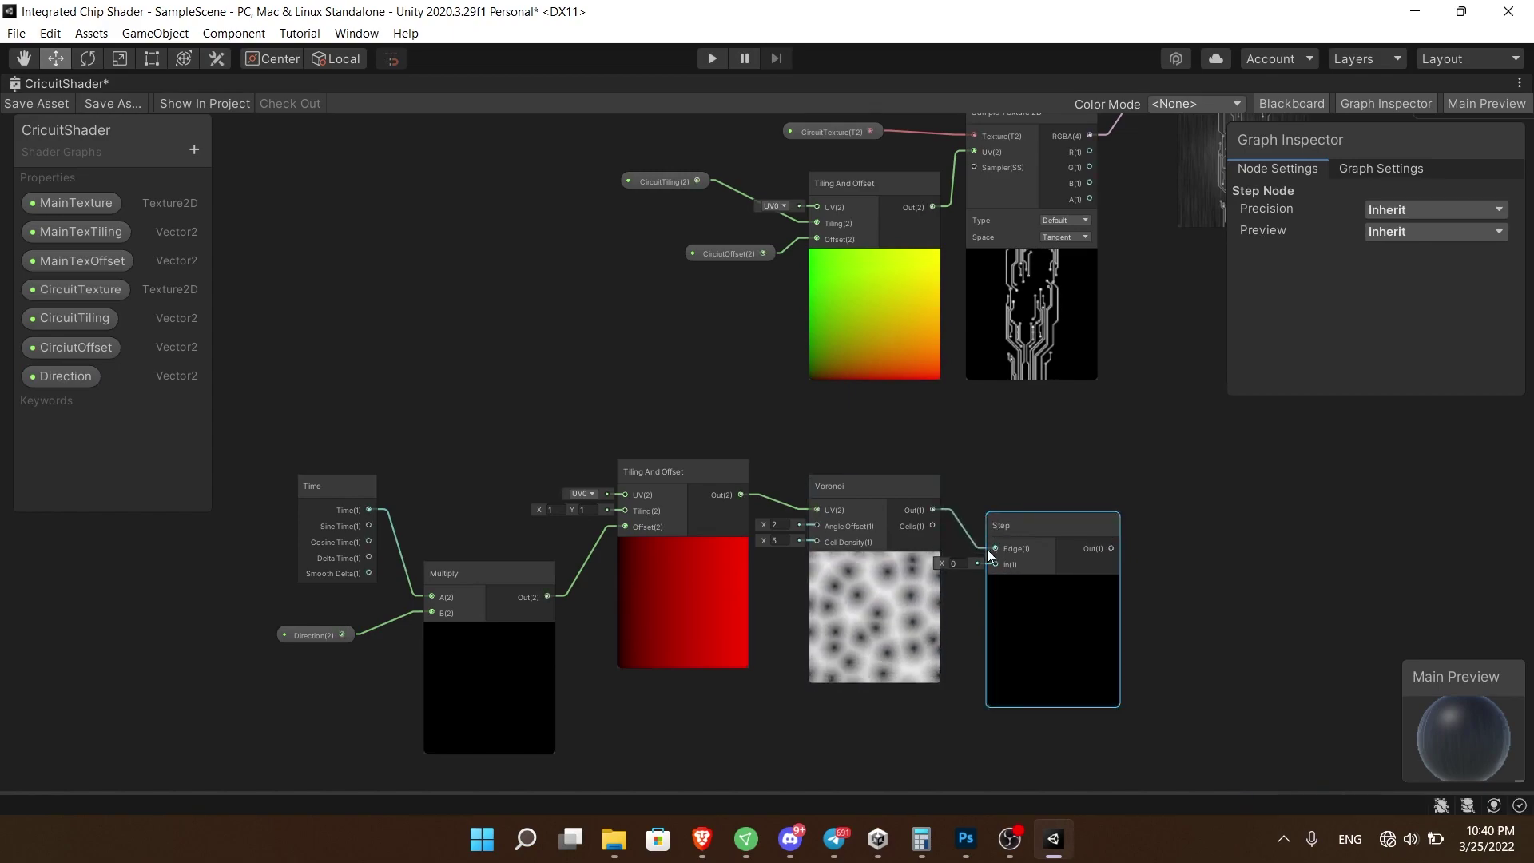
left_click(950, 564)
type("0.24")
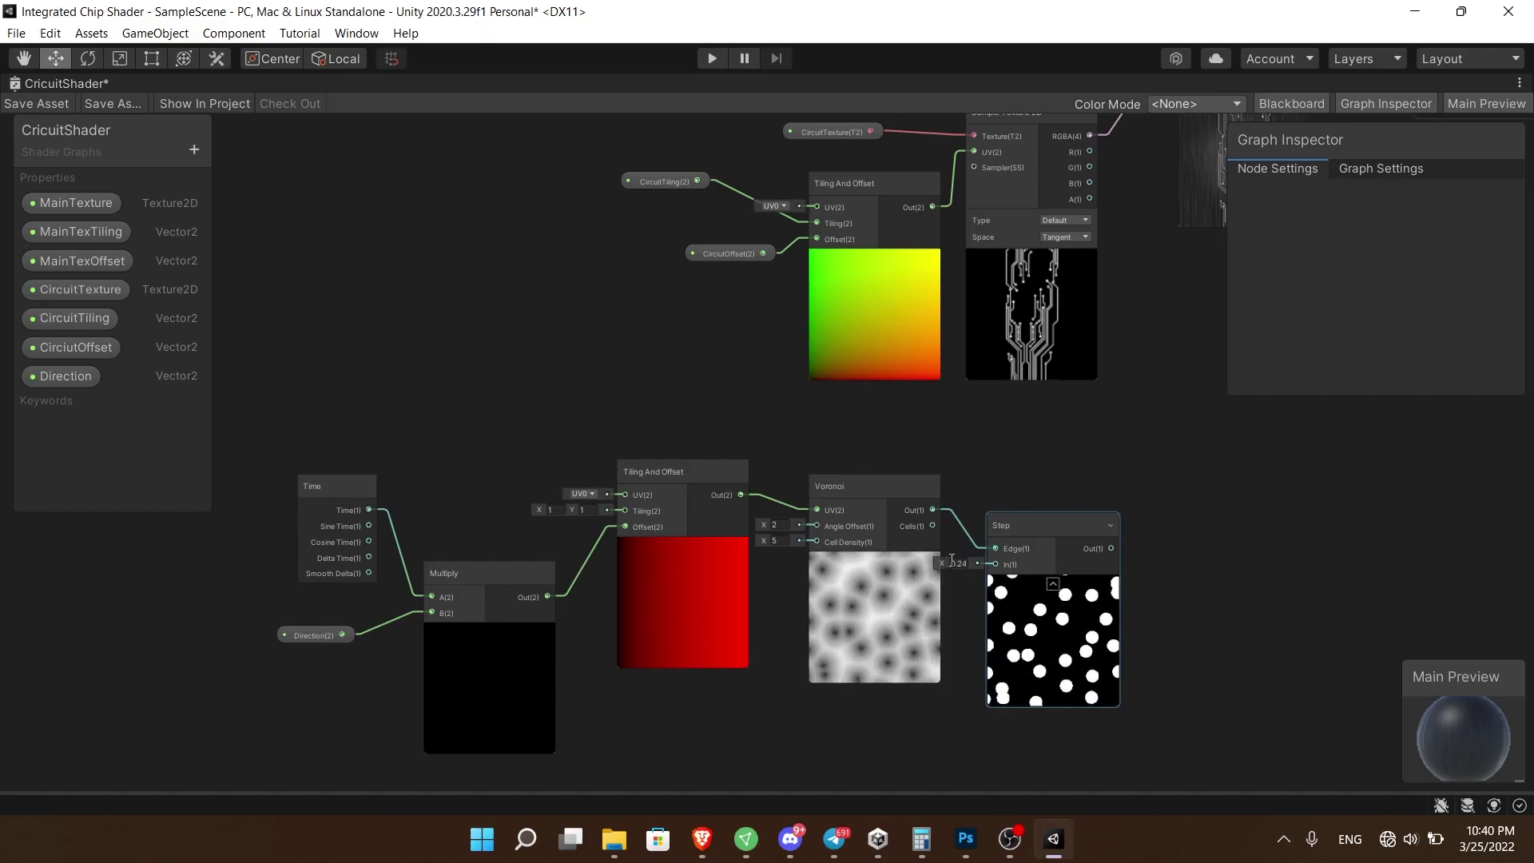
left_click(981, 521)
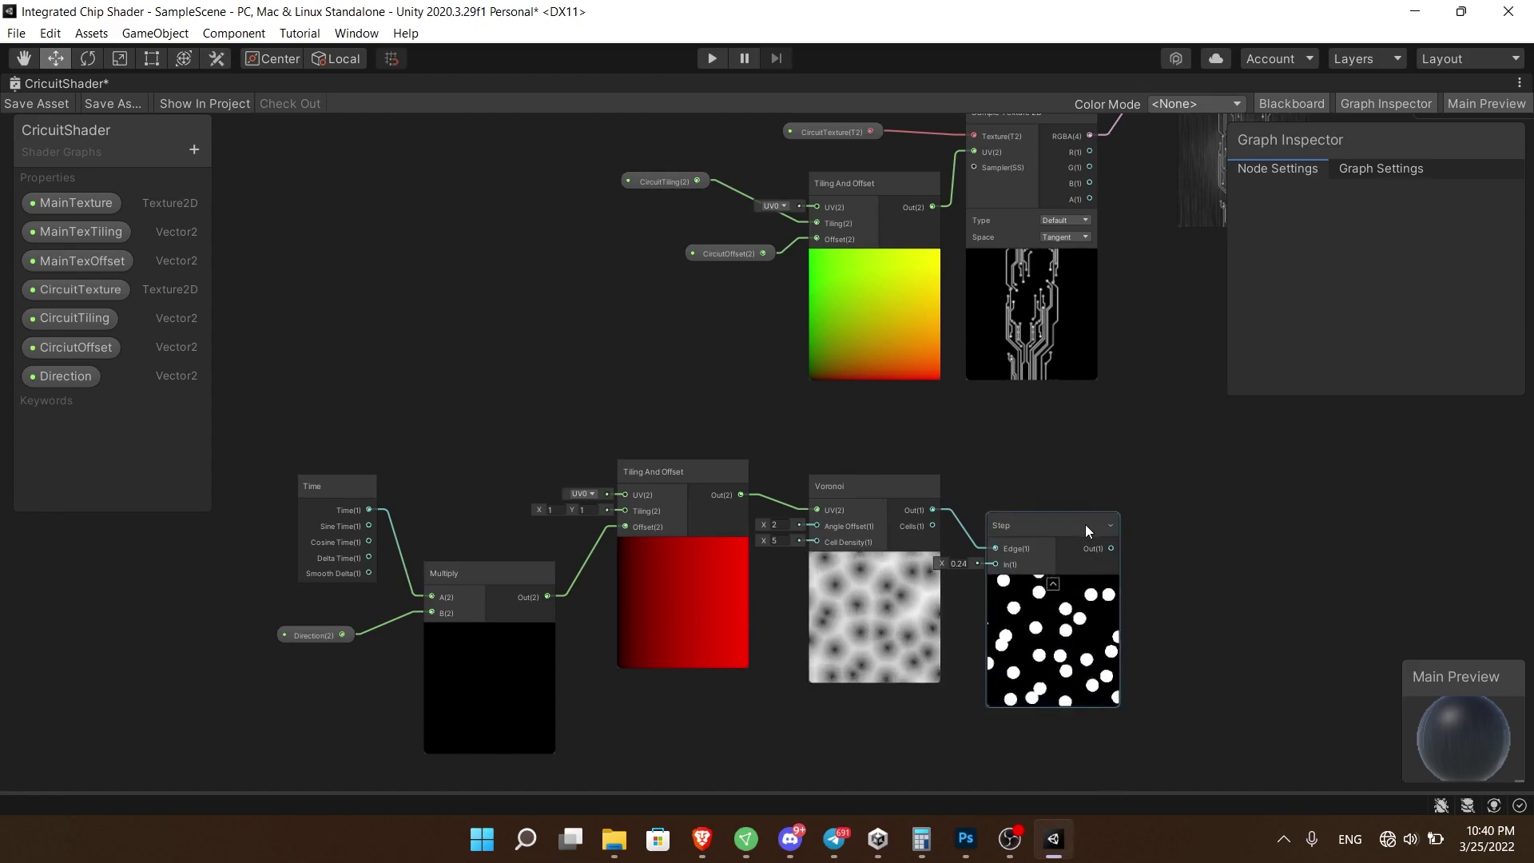
left_click_drag(1086, 524, 1109, 518)
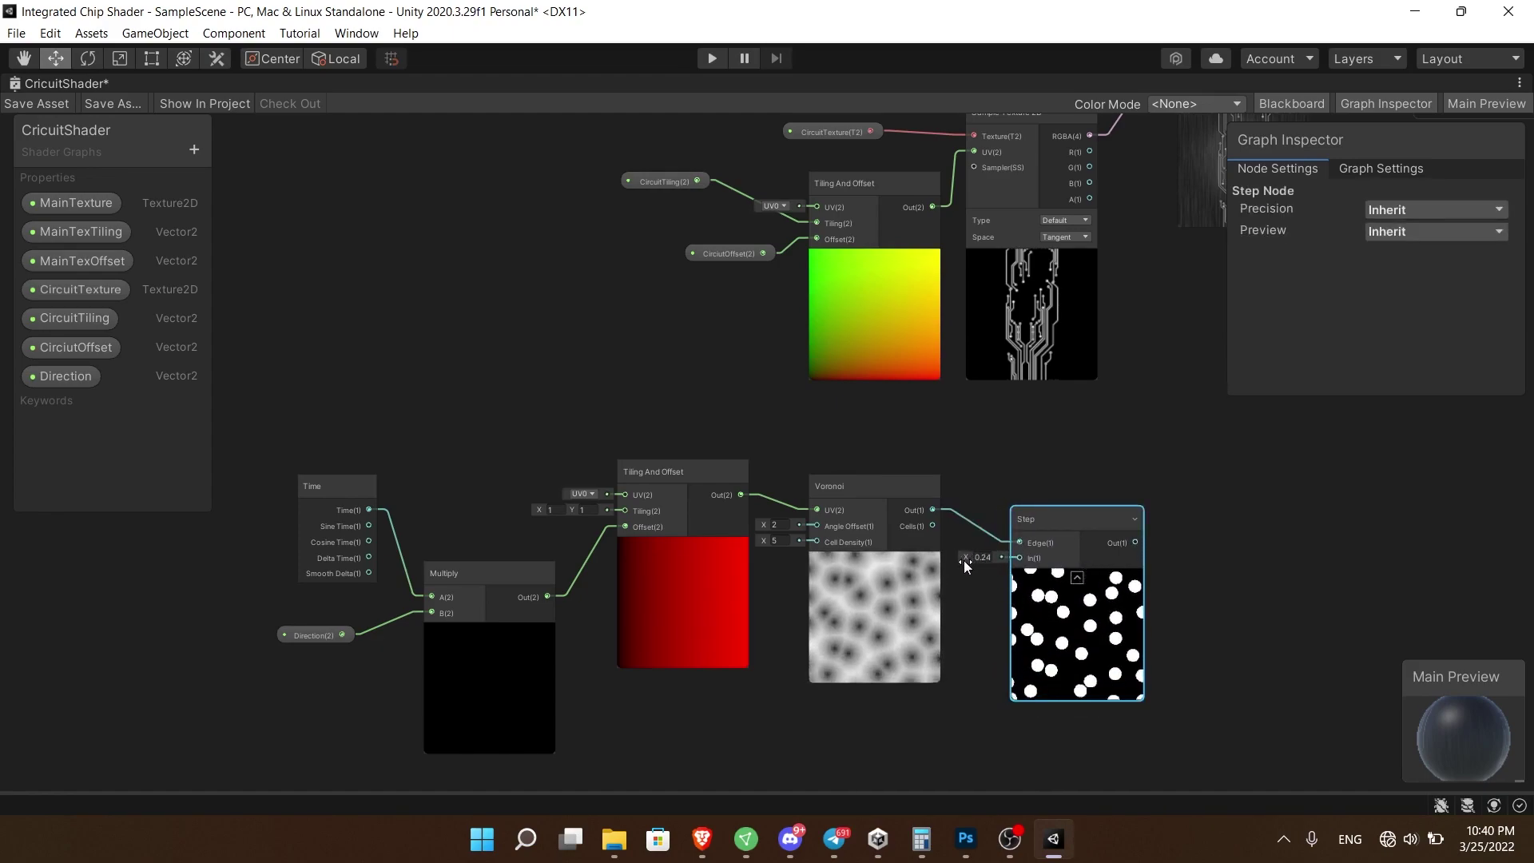
mouse_move(765, 527)
left_mouse_down()
mouse_move(849, 535)
mouse_move(769, 530)
mouse_move(794, 559)
mouse_move(769, 540)
left_mouse_up()
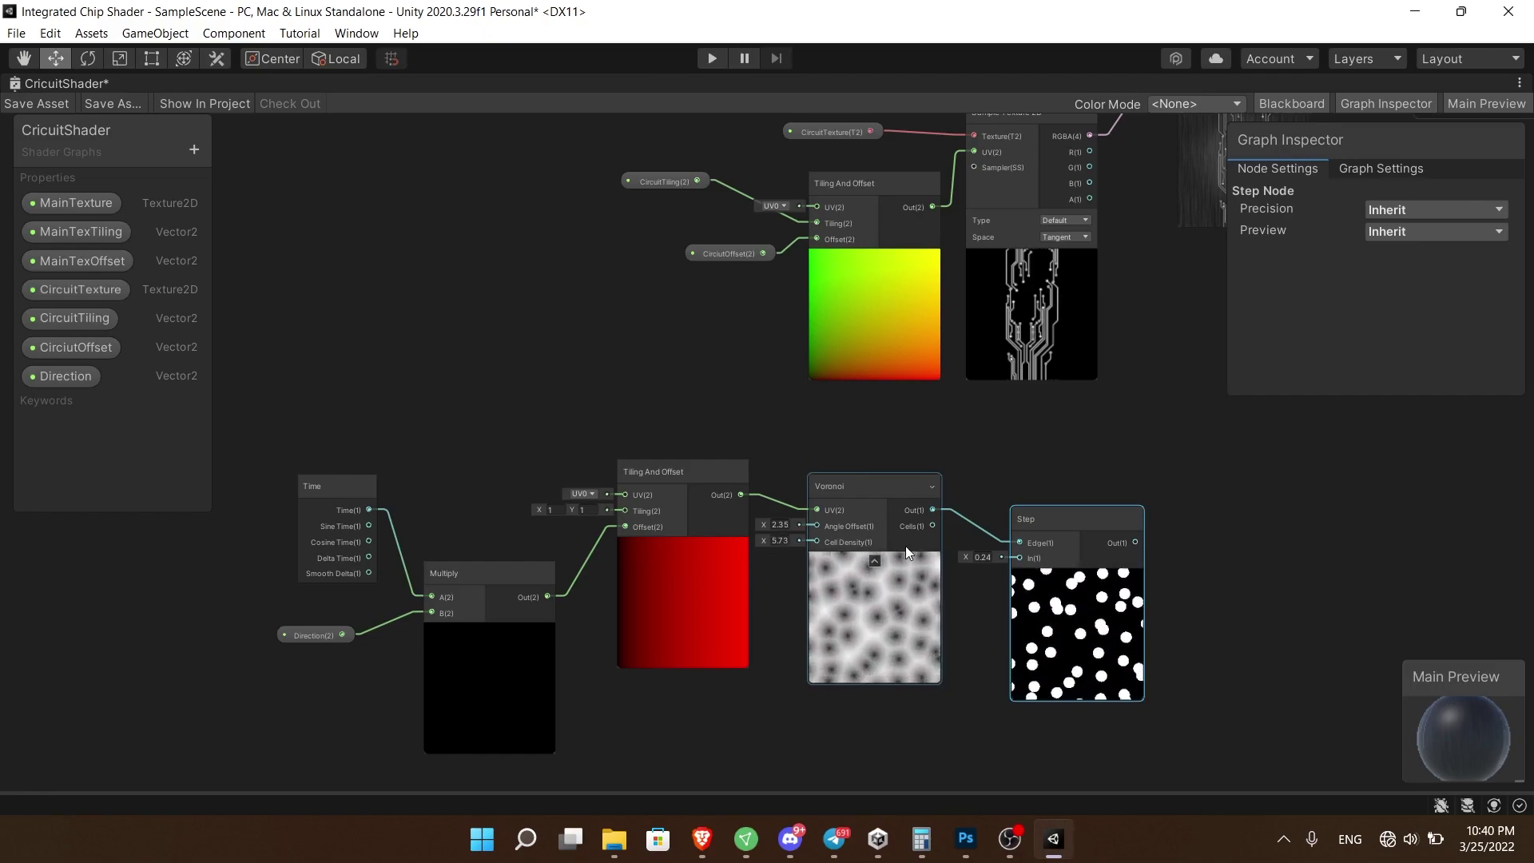
scroll(1003, 506, "down", 5)
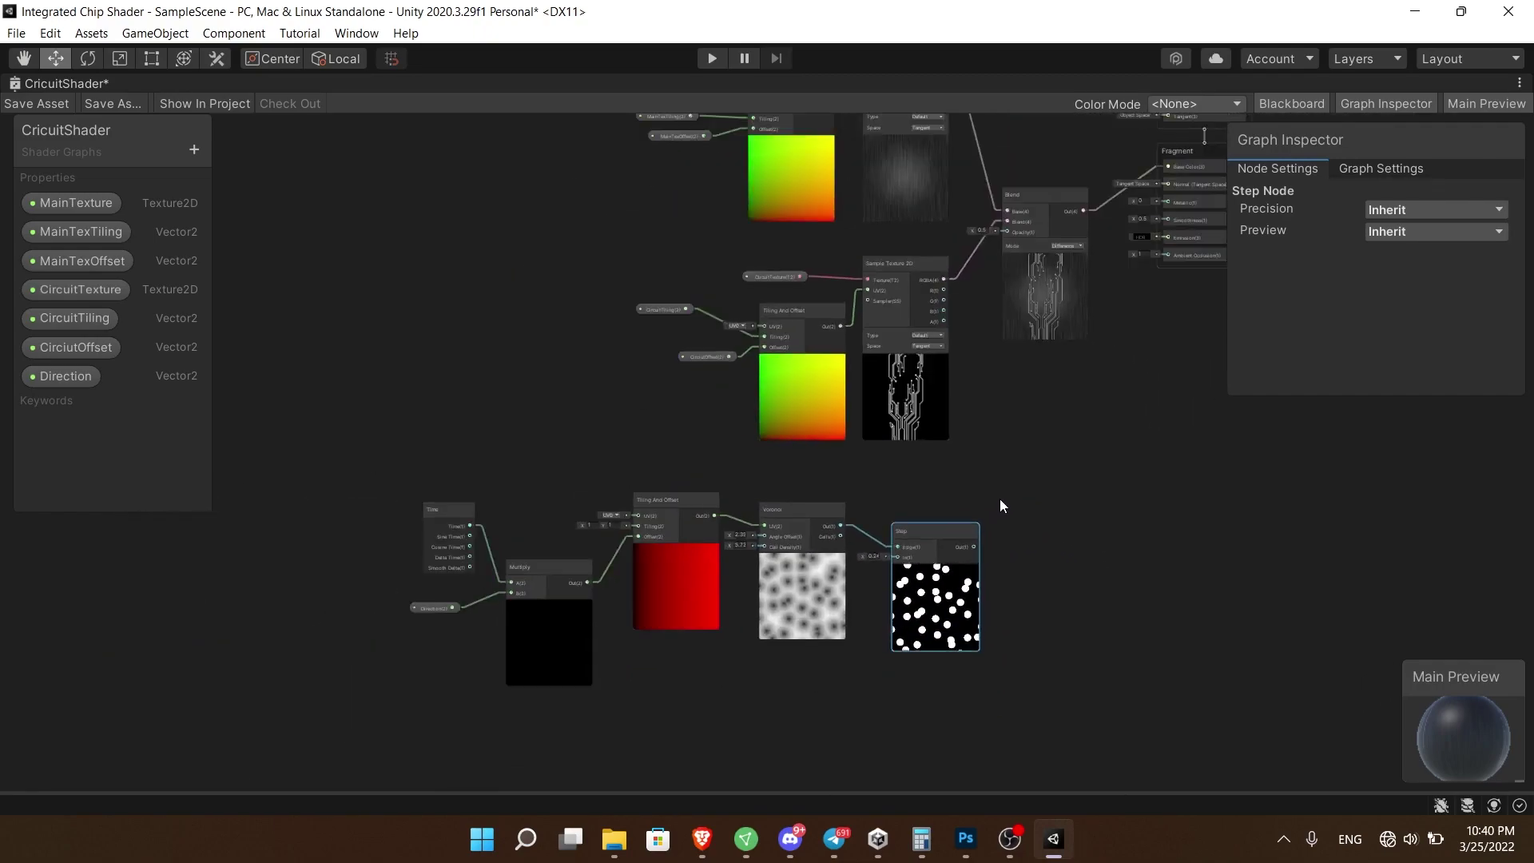
- Add a Lerp node that combines the Step dots with the circuit texture as its T
left_click_drag(312, 476, 966, 688)
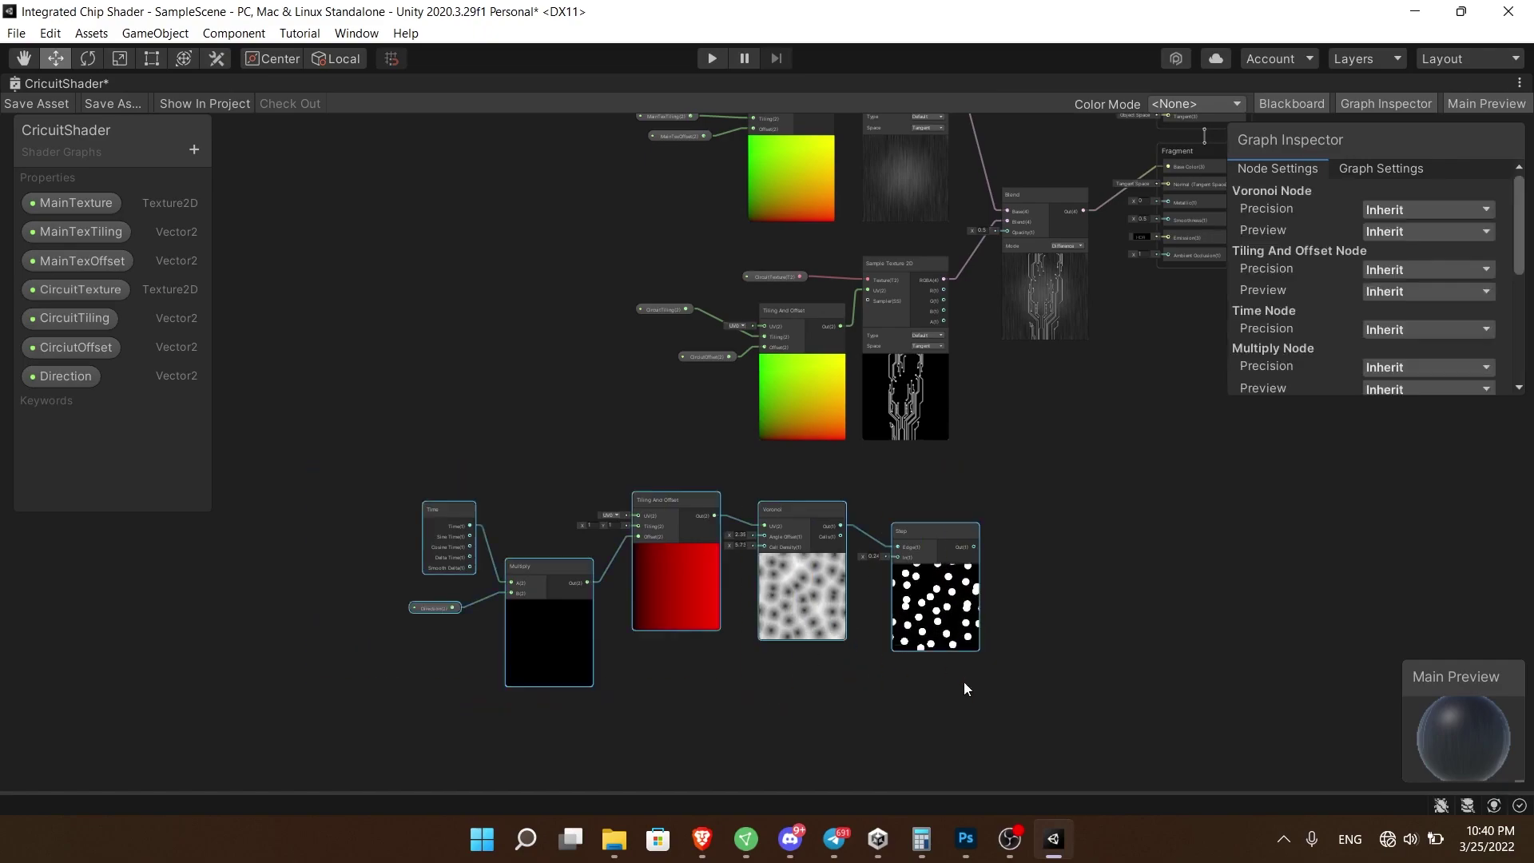
scroll(1023, 531, "up", 4)
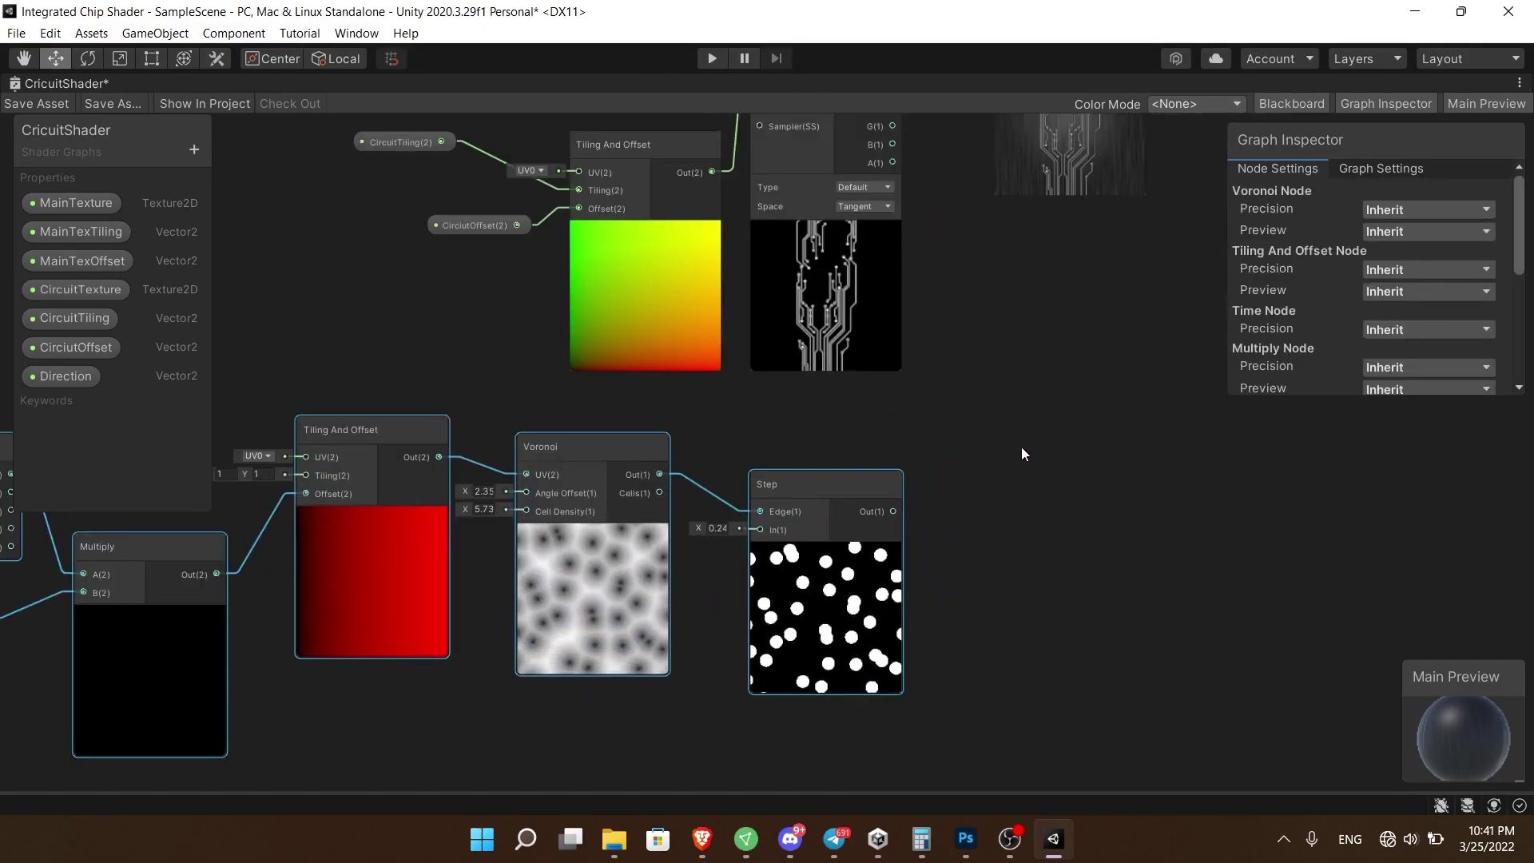
middle_click_drag(1041, 428, 966, 535)
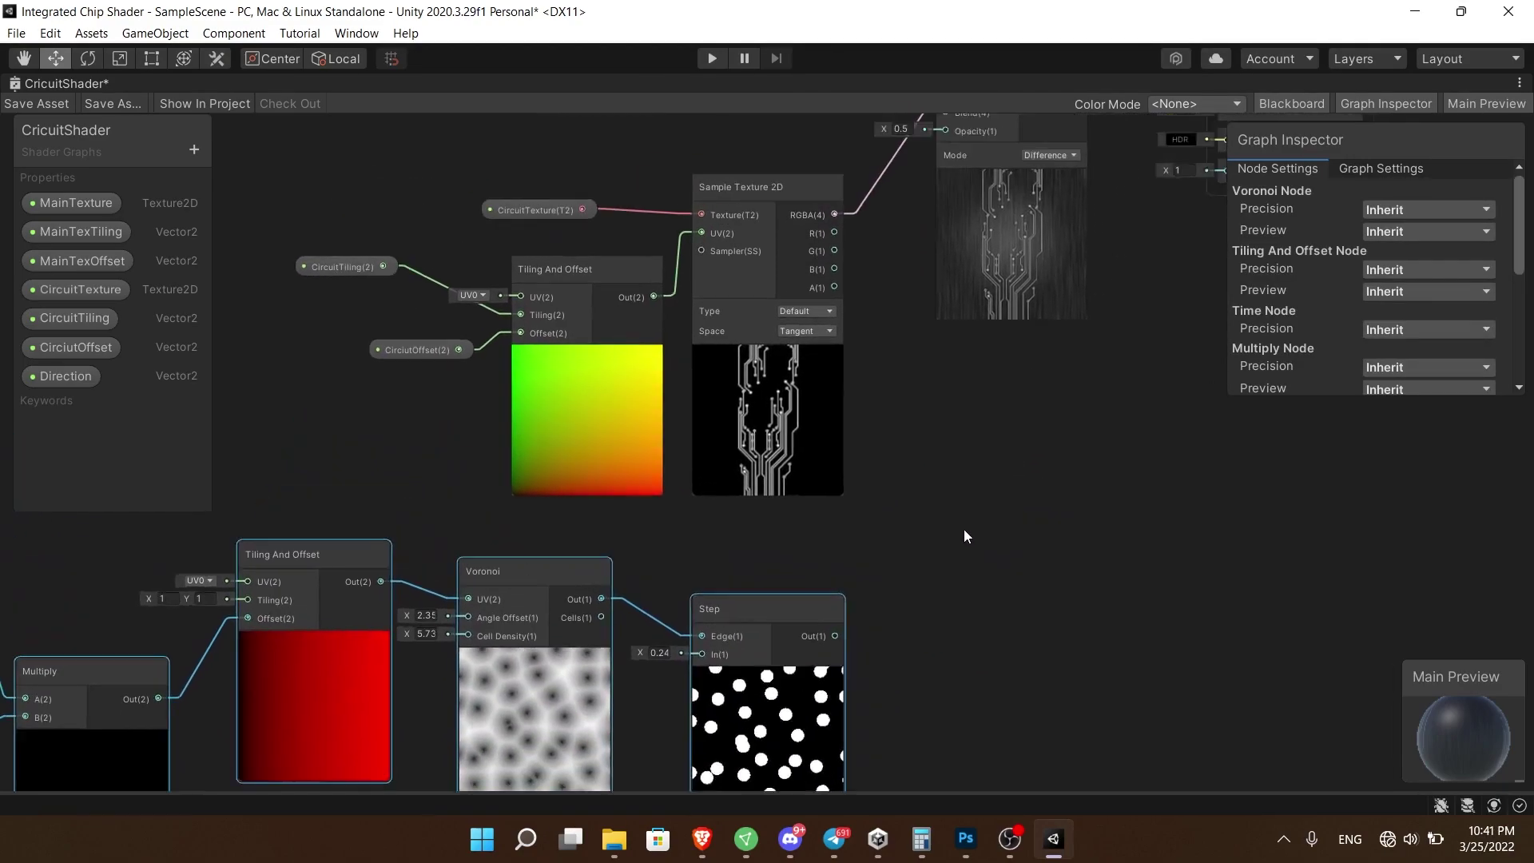
right_click(965, 495)
left_click(980, 503)
type("ler")
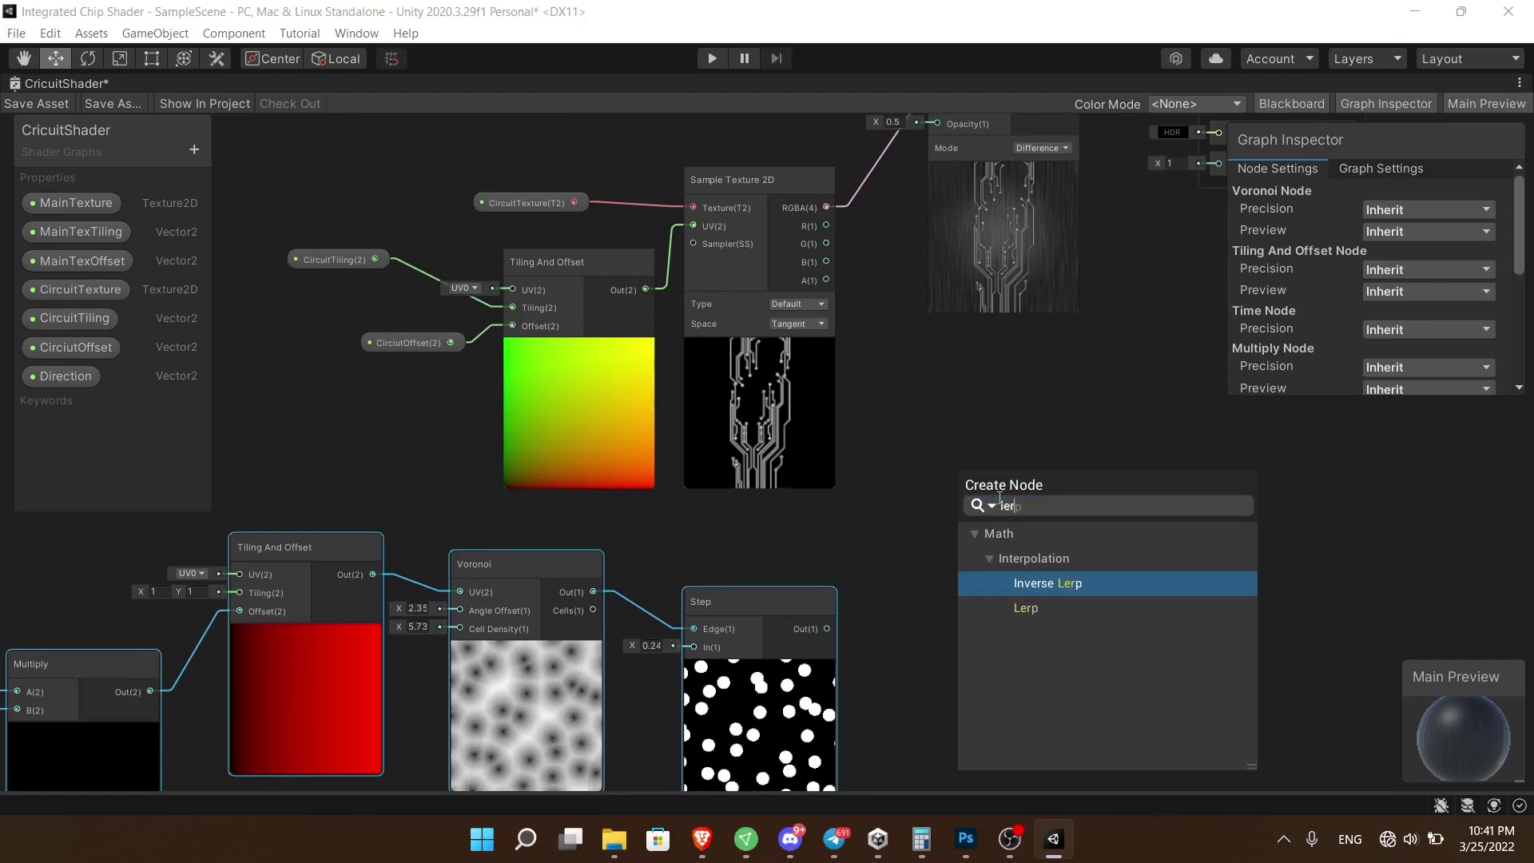
key("Down")
key("Return")
middle_click_drag(881, 515, 884, 483)
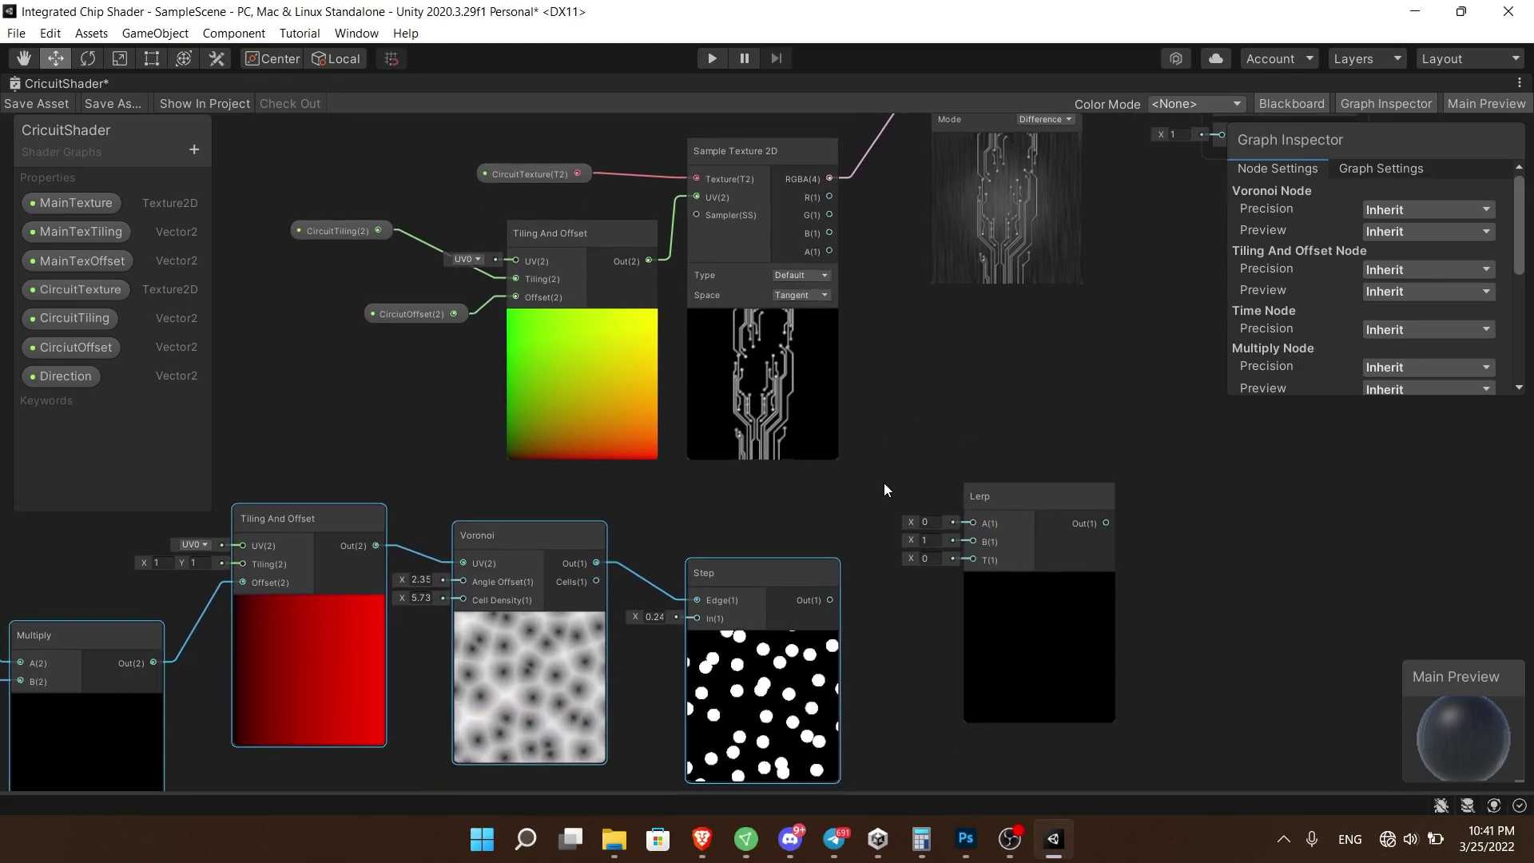
left_click_drag(830, 599, 972, 541)
left_click_drag(826, 179, 971, 596)
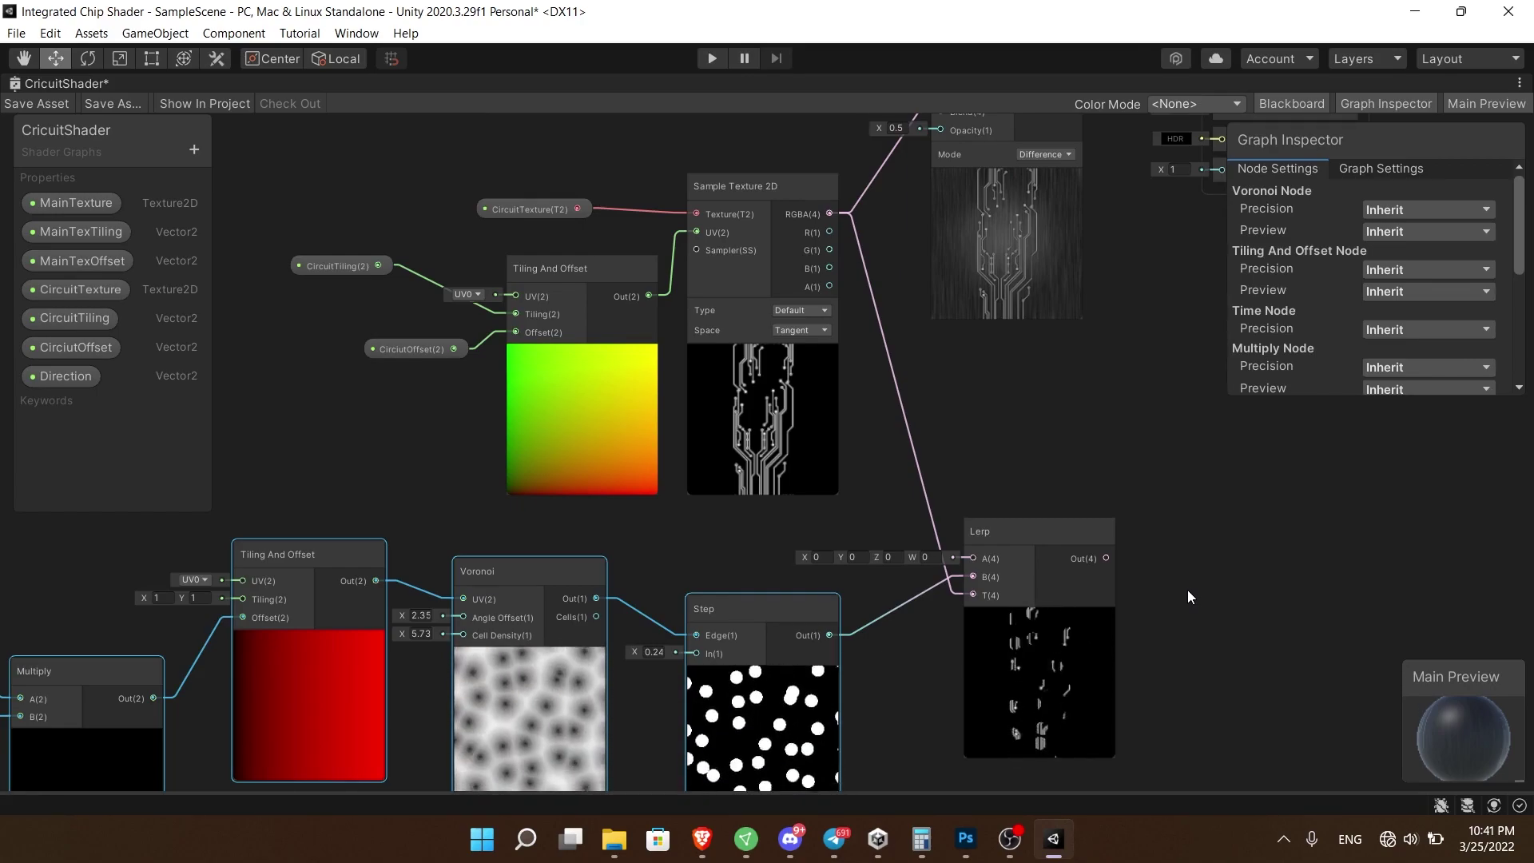
- Lower the Step threshold to 0.21 and the Voronoi cell density to 3.91
scroll(1187, 590, "down", 3)
scroll(1177, 501, "up", 3)
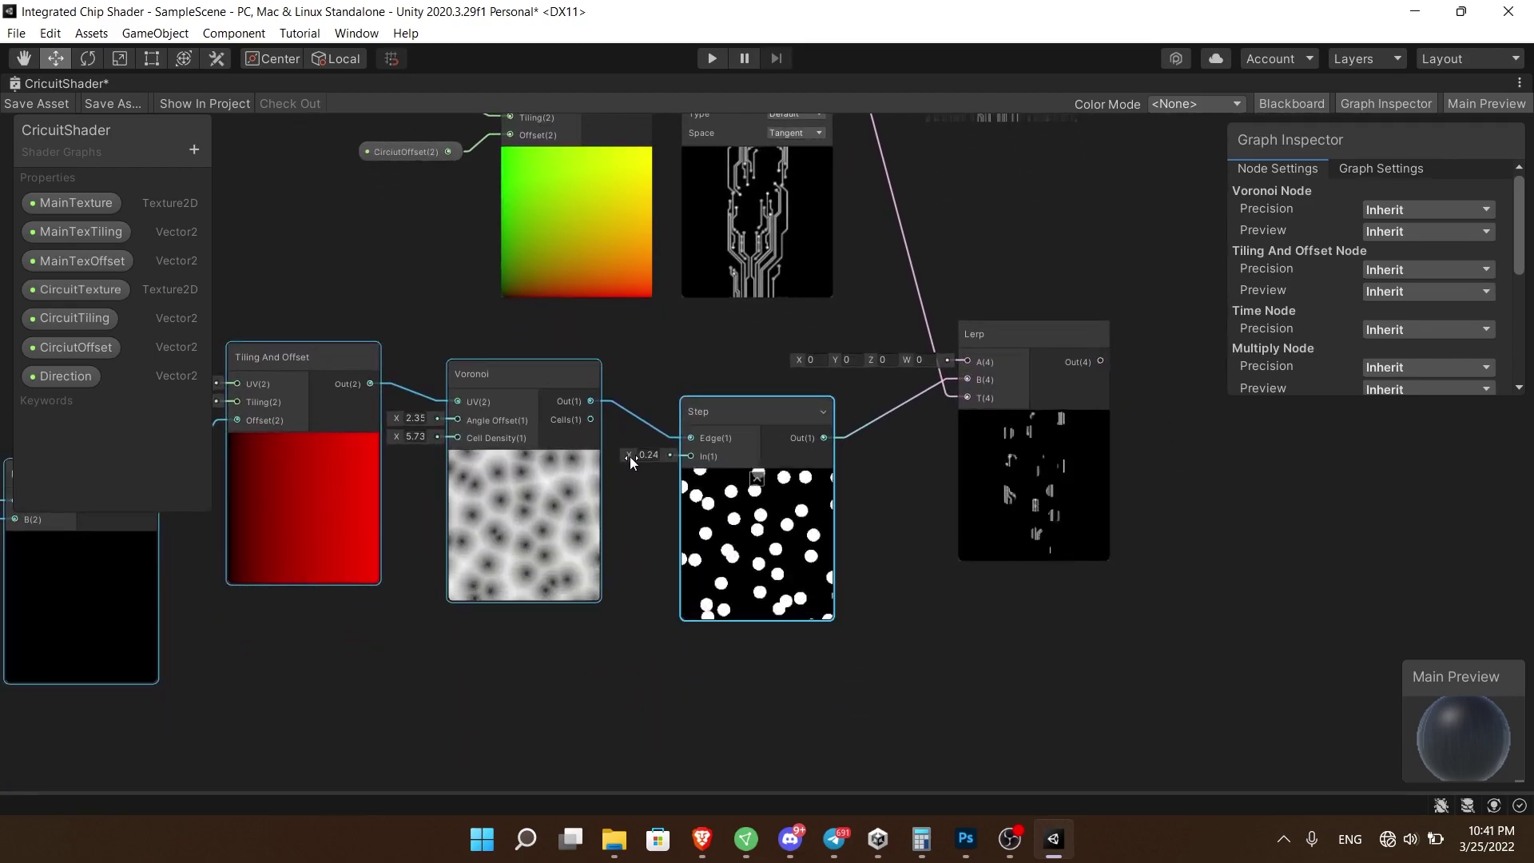
left_click_drag(631, 458, 596, 481)
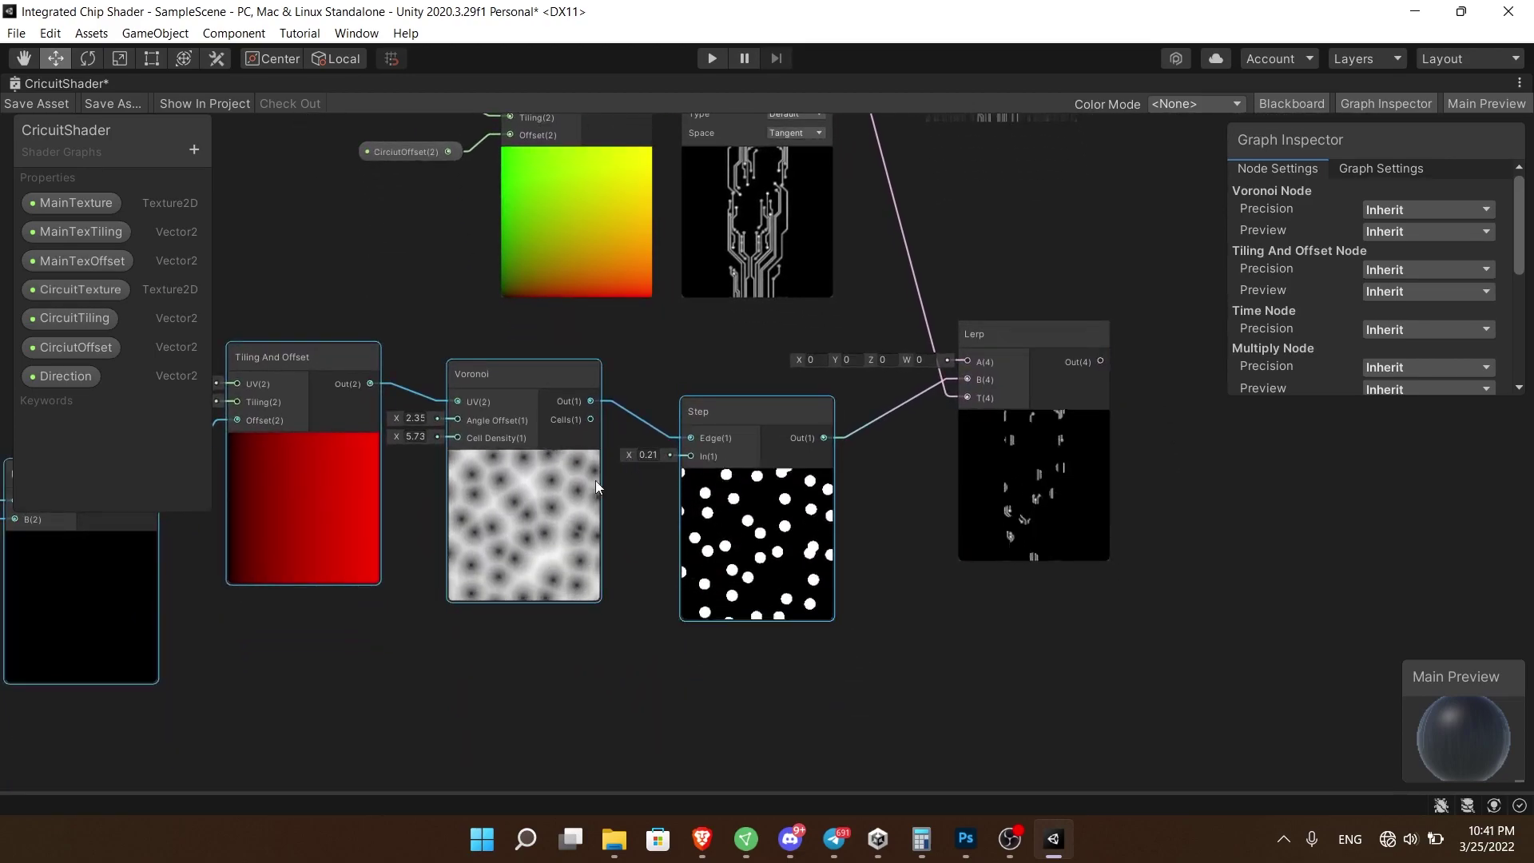
mouse_move(387, 442)
left_mouse_down()
mouse_move(365, 434)
mouse_move(396, 447)
left_mouse_up()
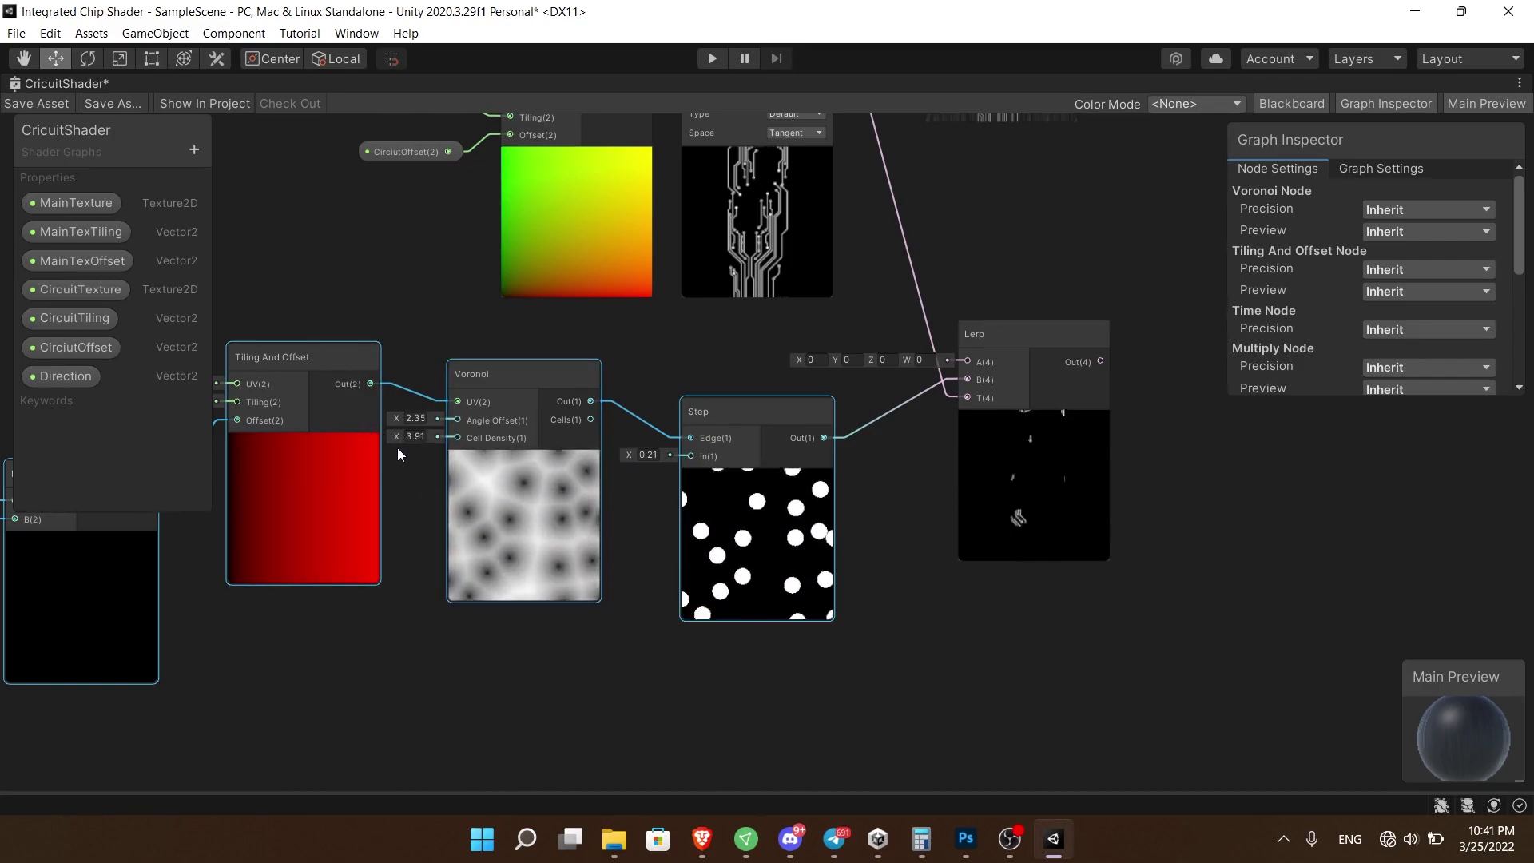
- Arrange the Lerp node and the Fragment output so they sit near each other in view
middle_click_drag(1206, 400, 1019, 641)
left_click_drag(900, 590, 839, 473)
middle_click_drag(943, 425, 914, 491)
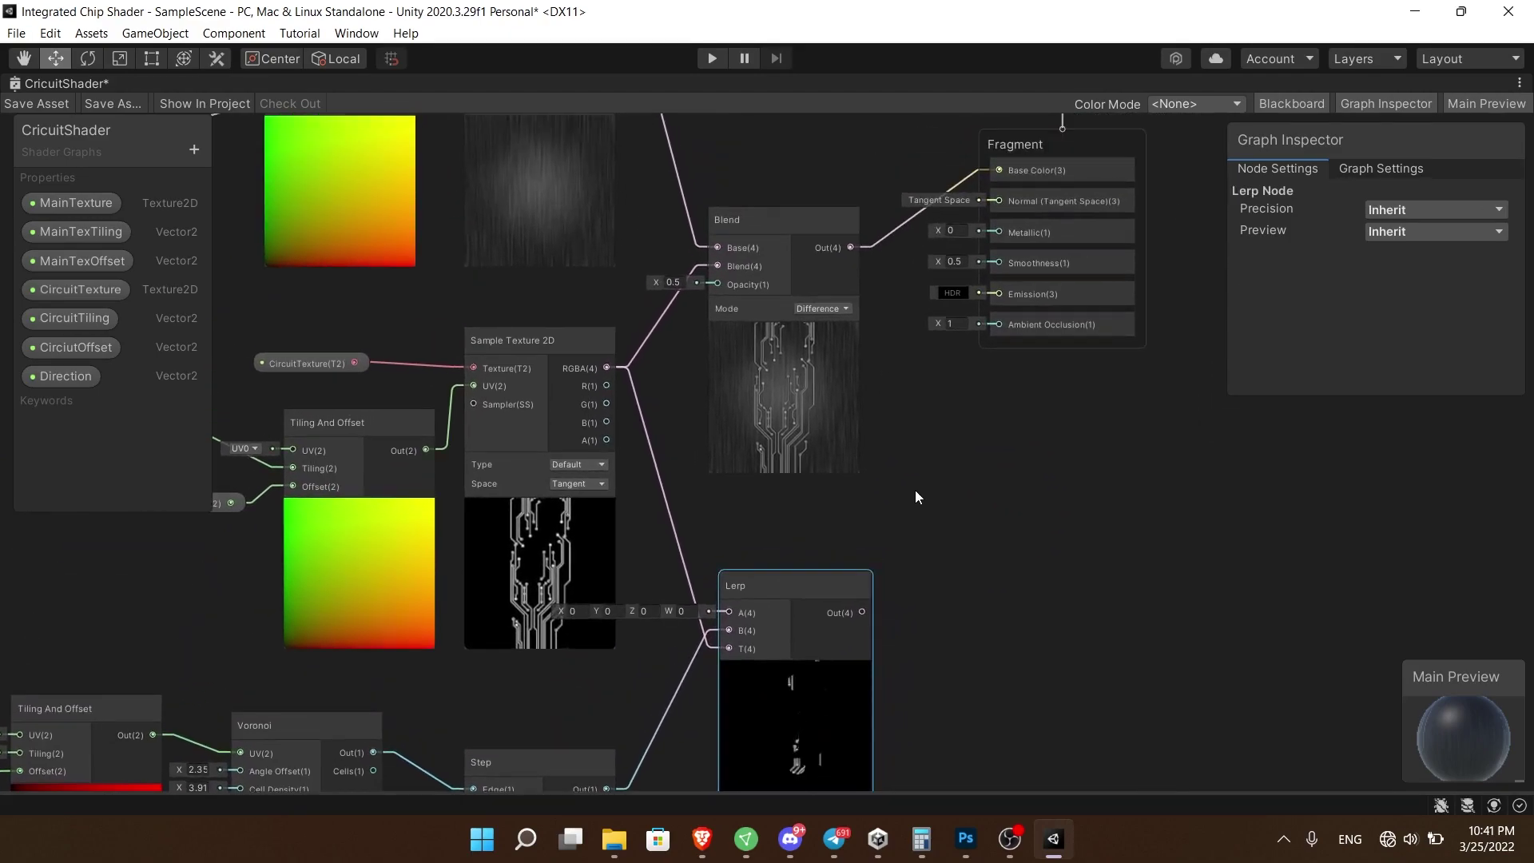
middle_click_drag(1126, 145, 1085, 223)
left_click_drag(1085, 223, 1159, 357)
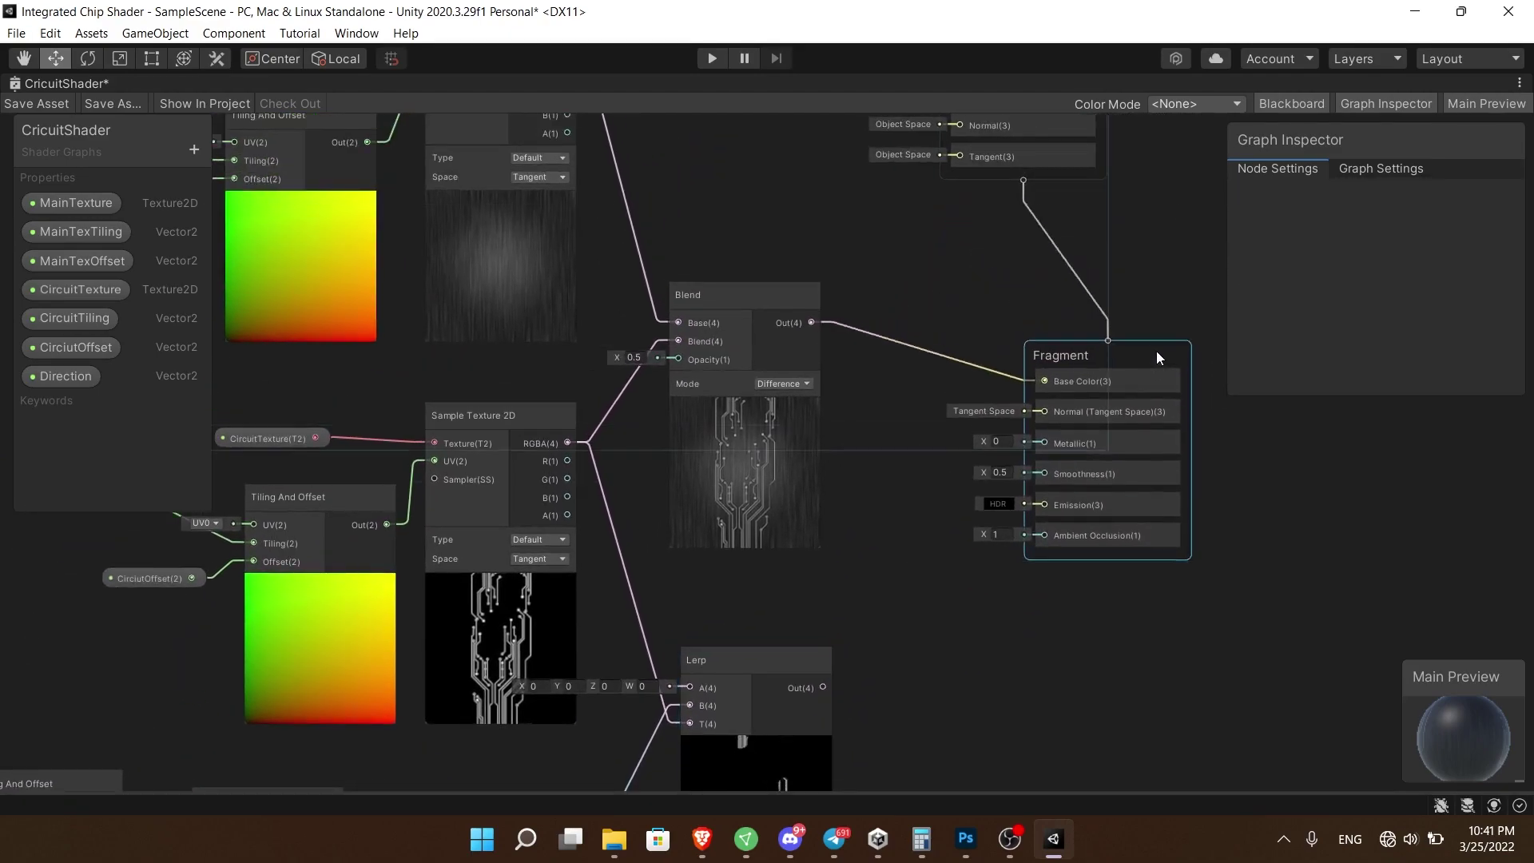
left_click_drag(757, 661, 746, 600)
middle_click_drag(875, 532, 876, 438)
- Add an Add node with Blend Out into A, its result routed to Fragment Base Color
right_click(884, 463)
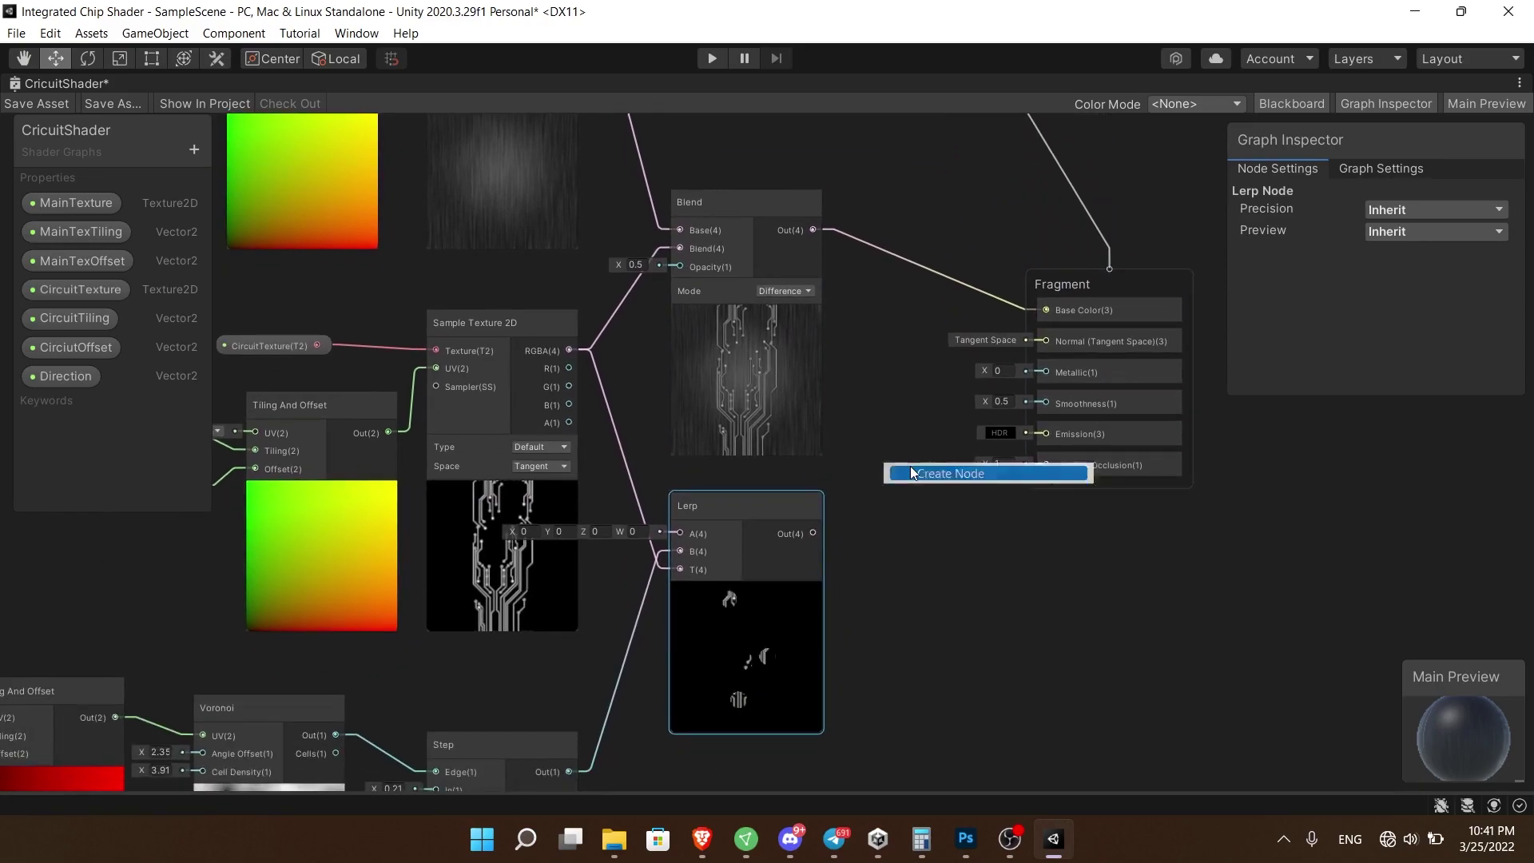
left_click(909, 473)
type("add")
left_click(939, 548)
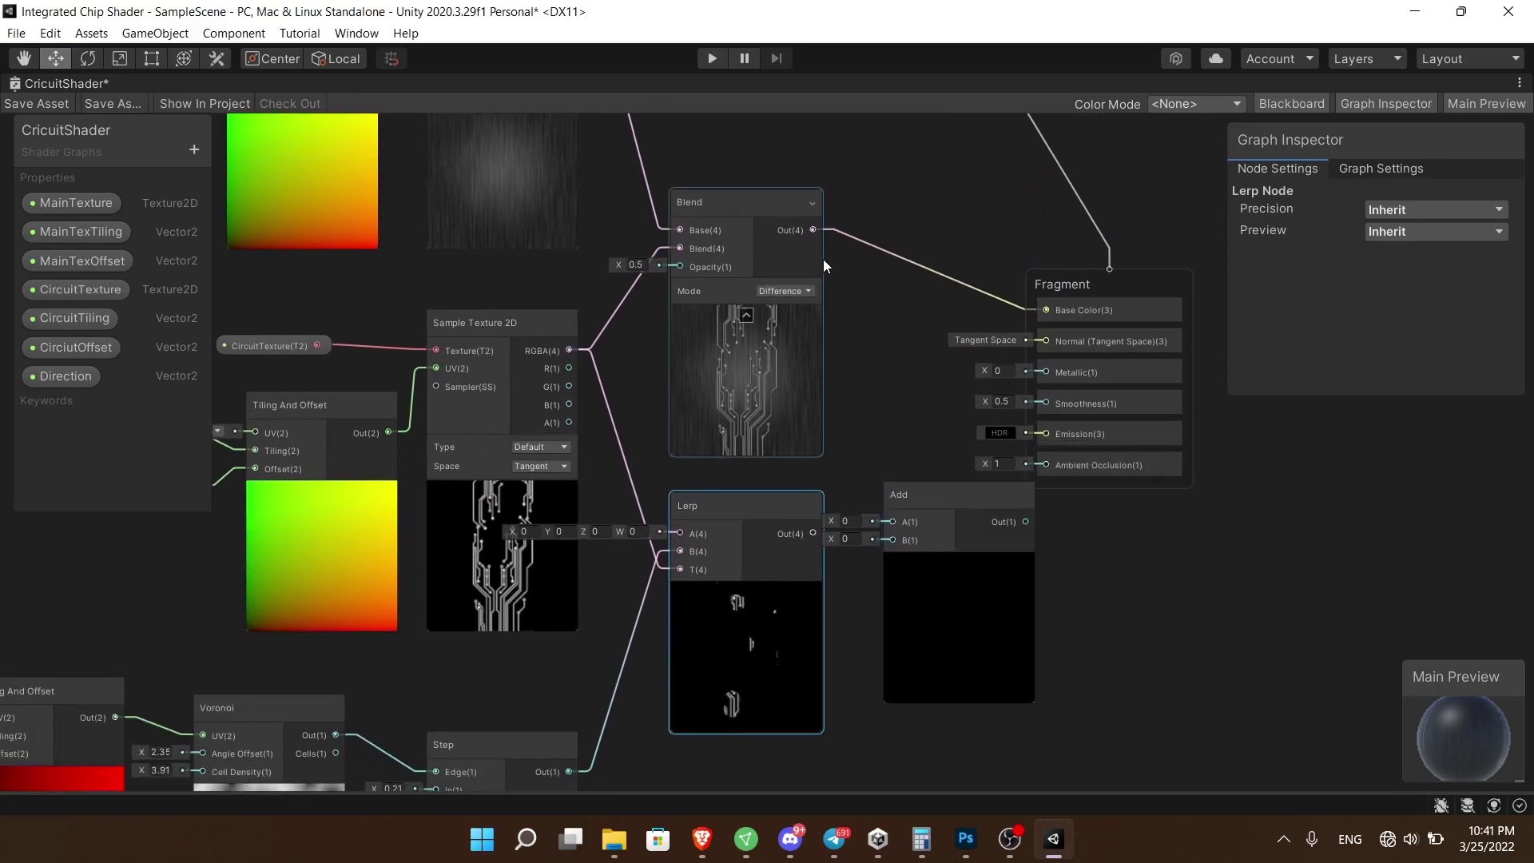
left_click_drag(813, 230, 891, 540)
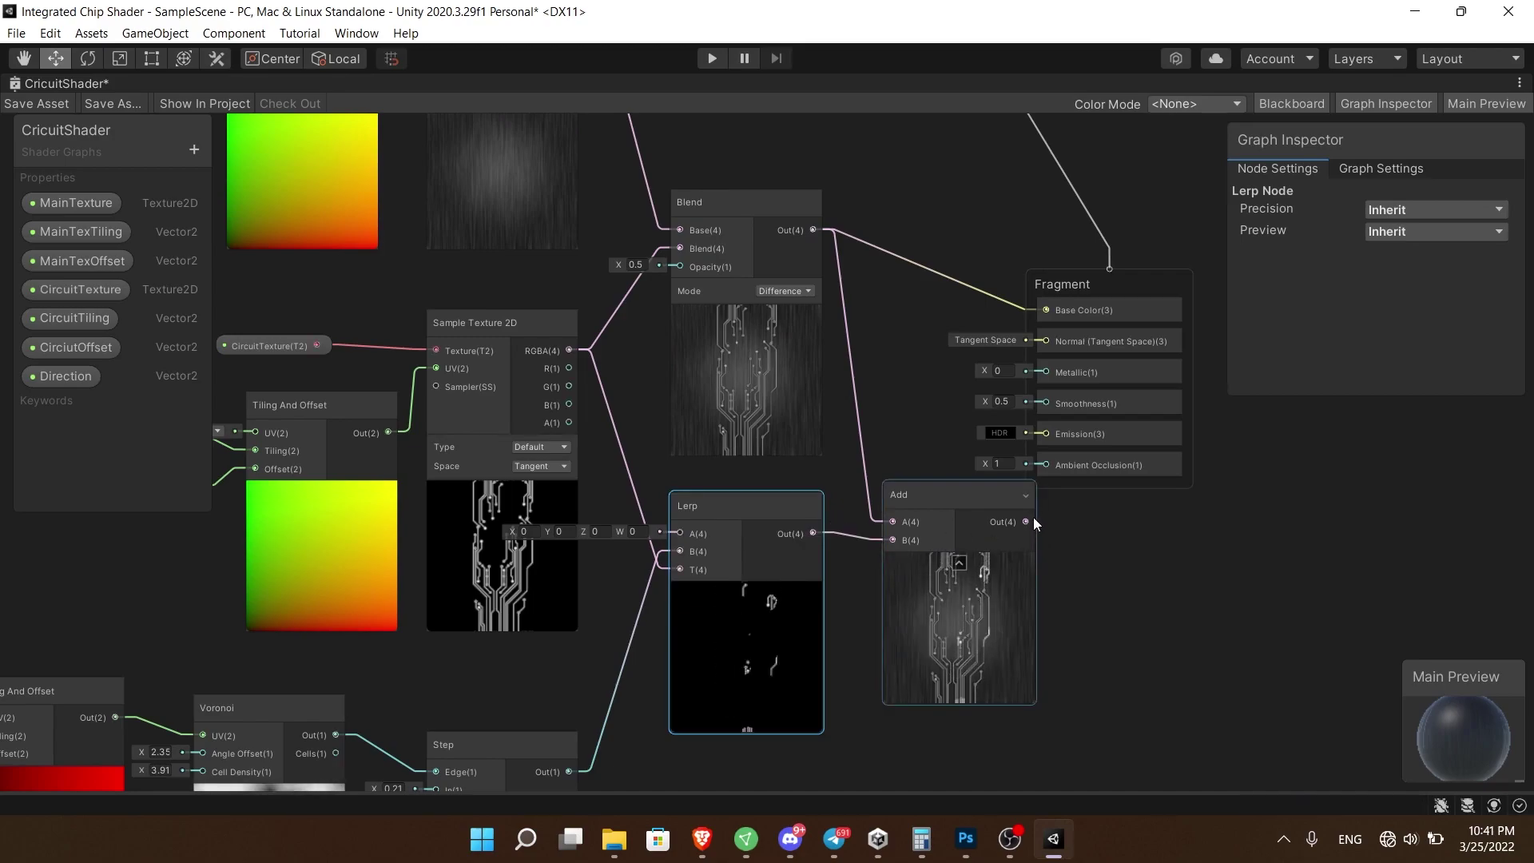
left_click_drag(1027, 521, 1033, 310)
left_click_drag(911, 497, 889, 484)
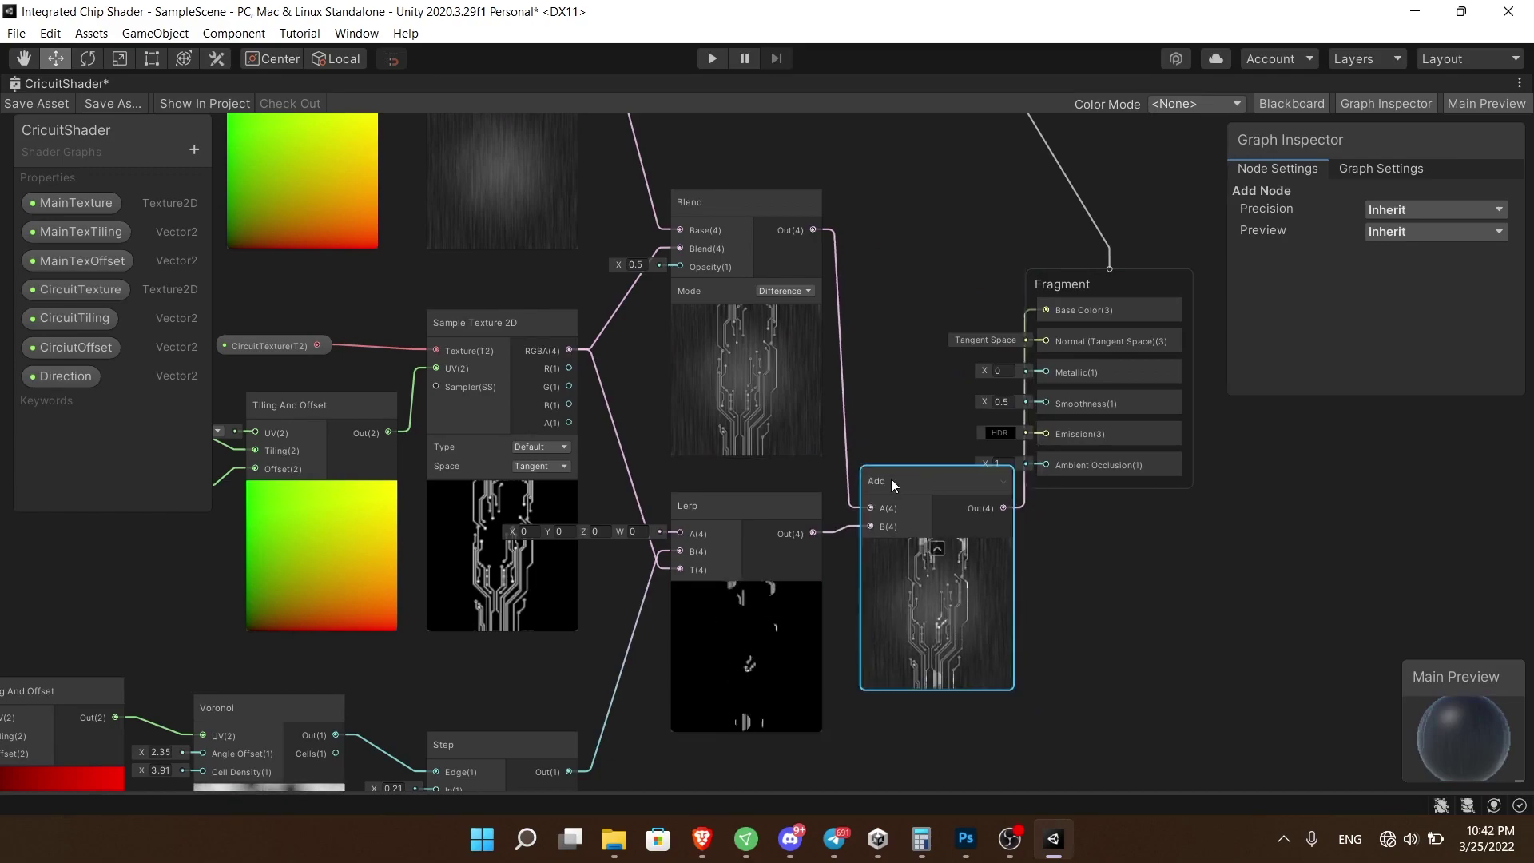
- Un-maximize the CricuitShader graph tab so the Game view shows the glowing dots
right_click(78, 84)
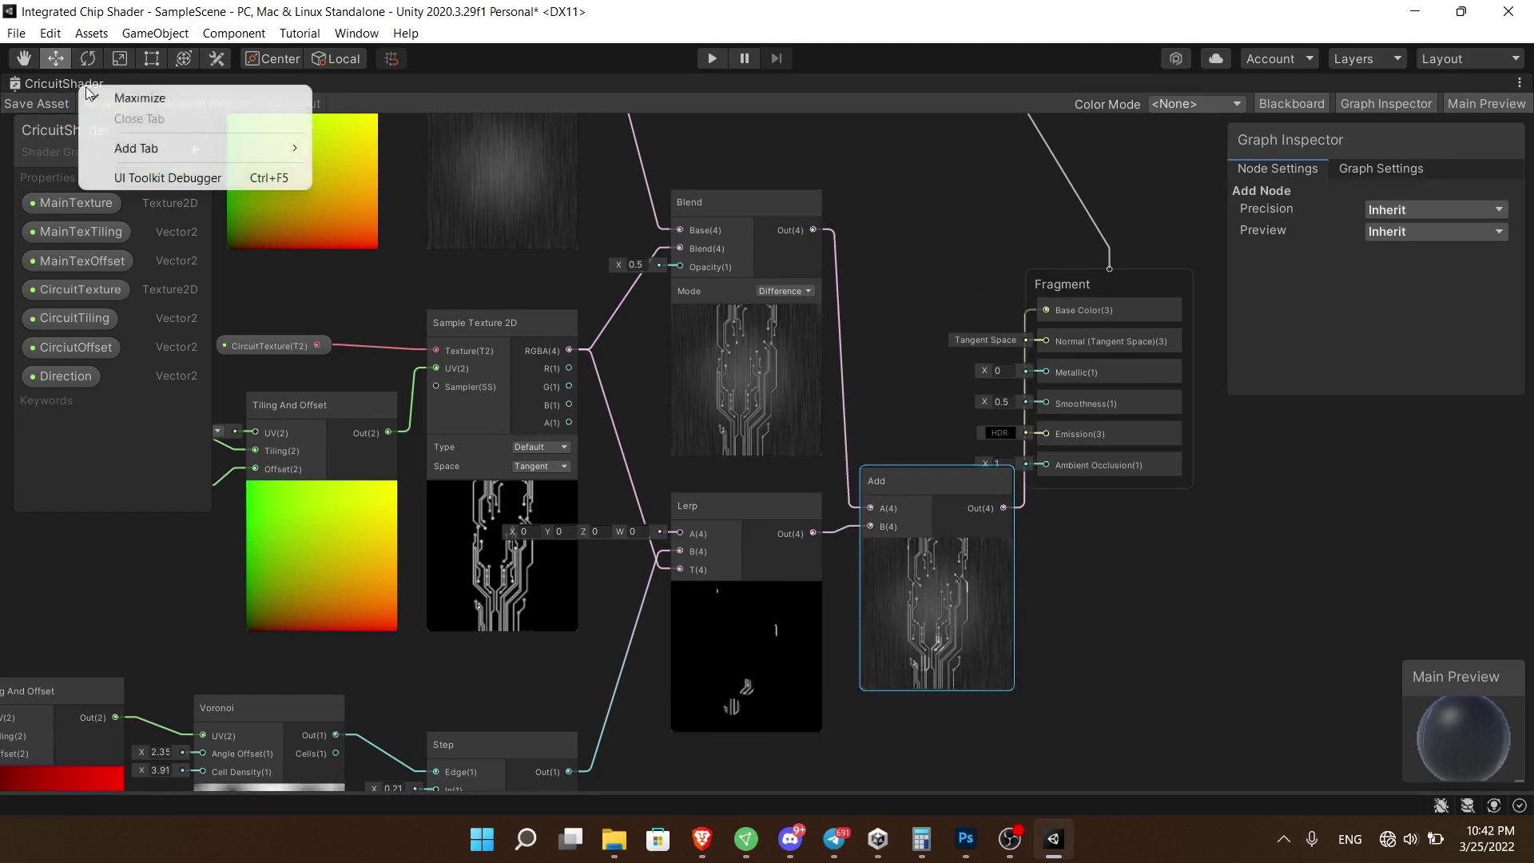
left_click(120, 98)
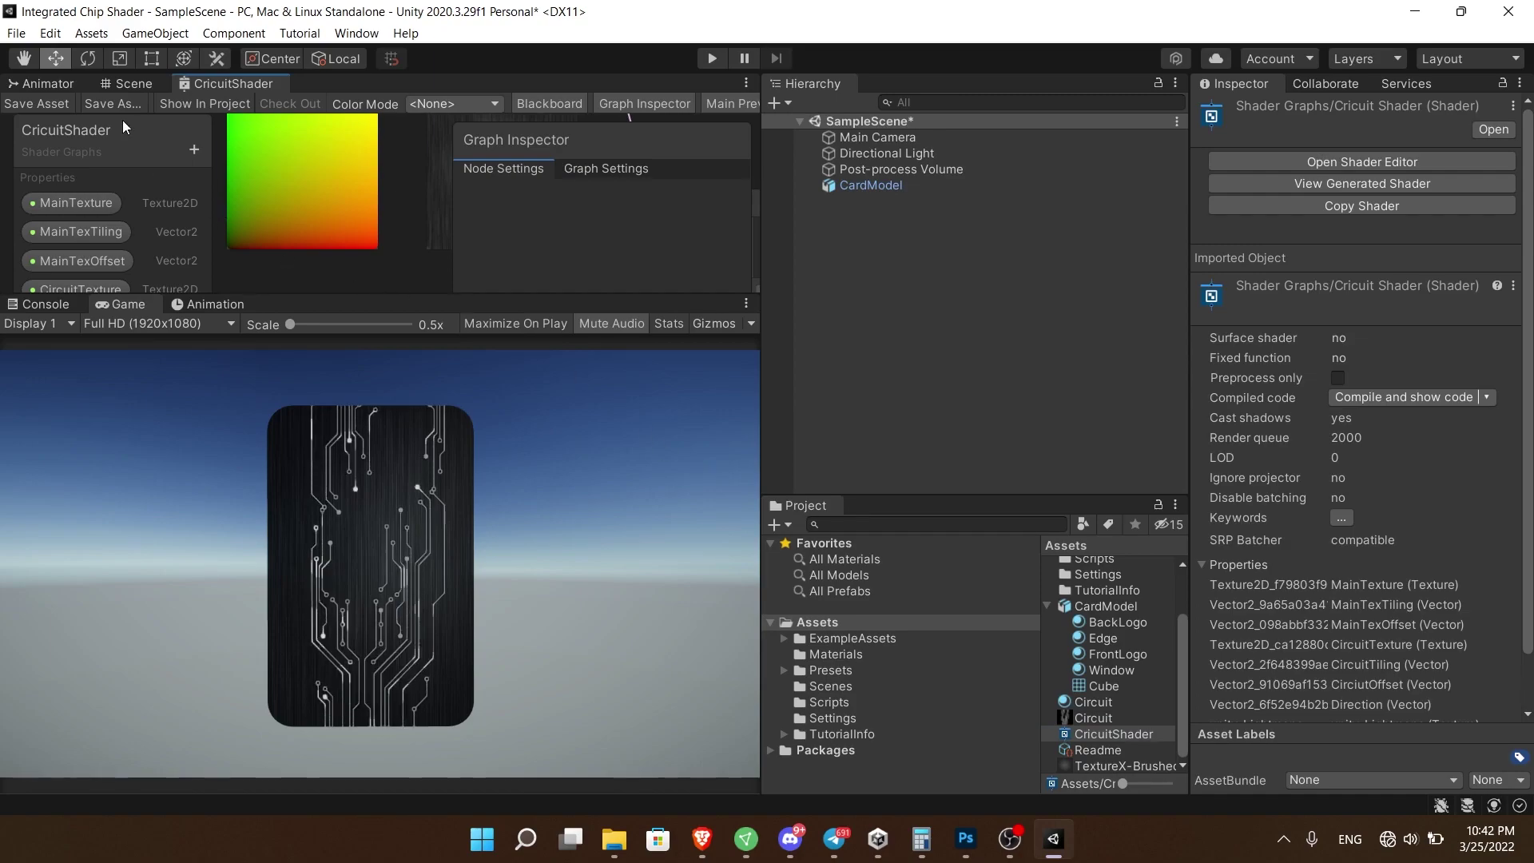
- Re-maximize the graph and add a Multiply node below Step, wiring Step Out into input A
right_click(215, 83)
left_click(248, 102)
scroll(851, 380, "up", 3)
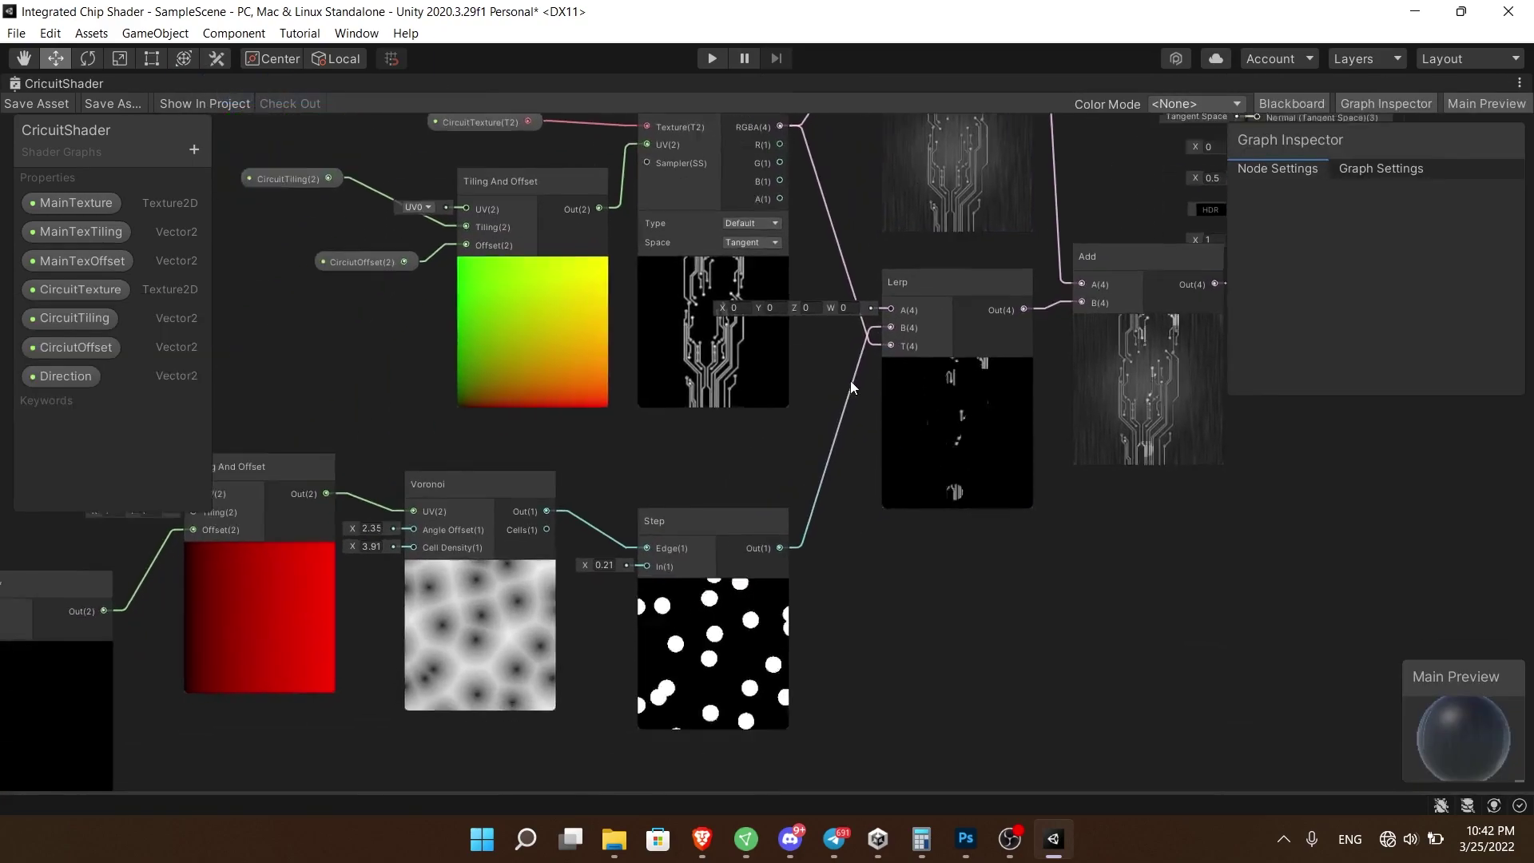
middle_click_drag(850, 380, 931, 268)
left_click_drag(791, 410, 797, 392)
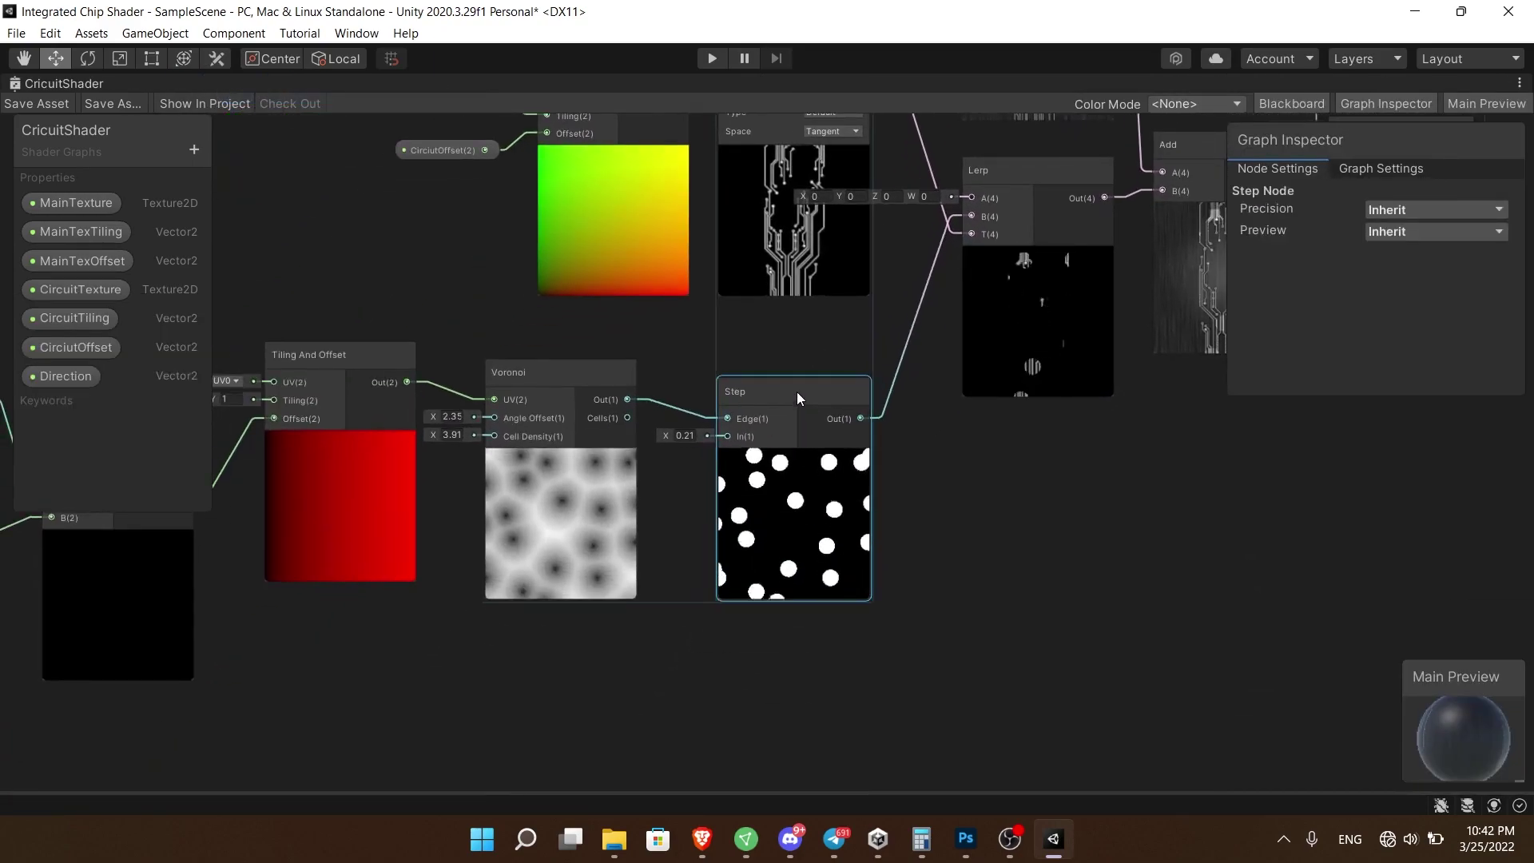
right_click(935, 611)
left_click(898, 340)
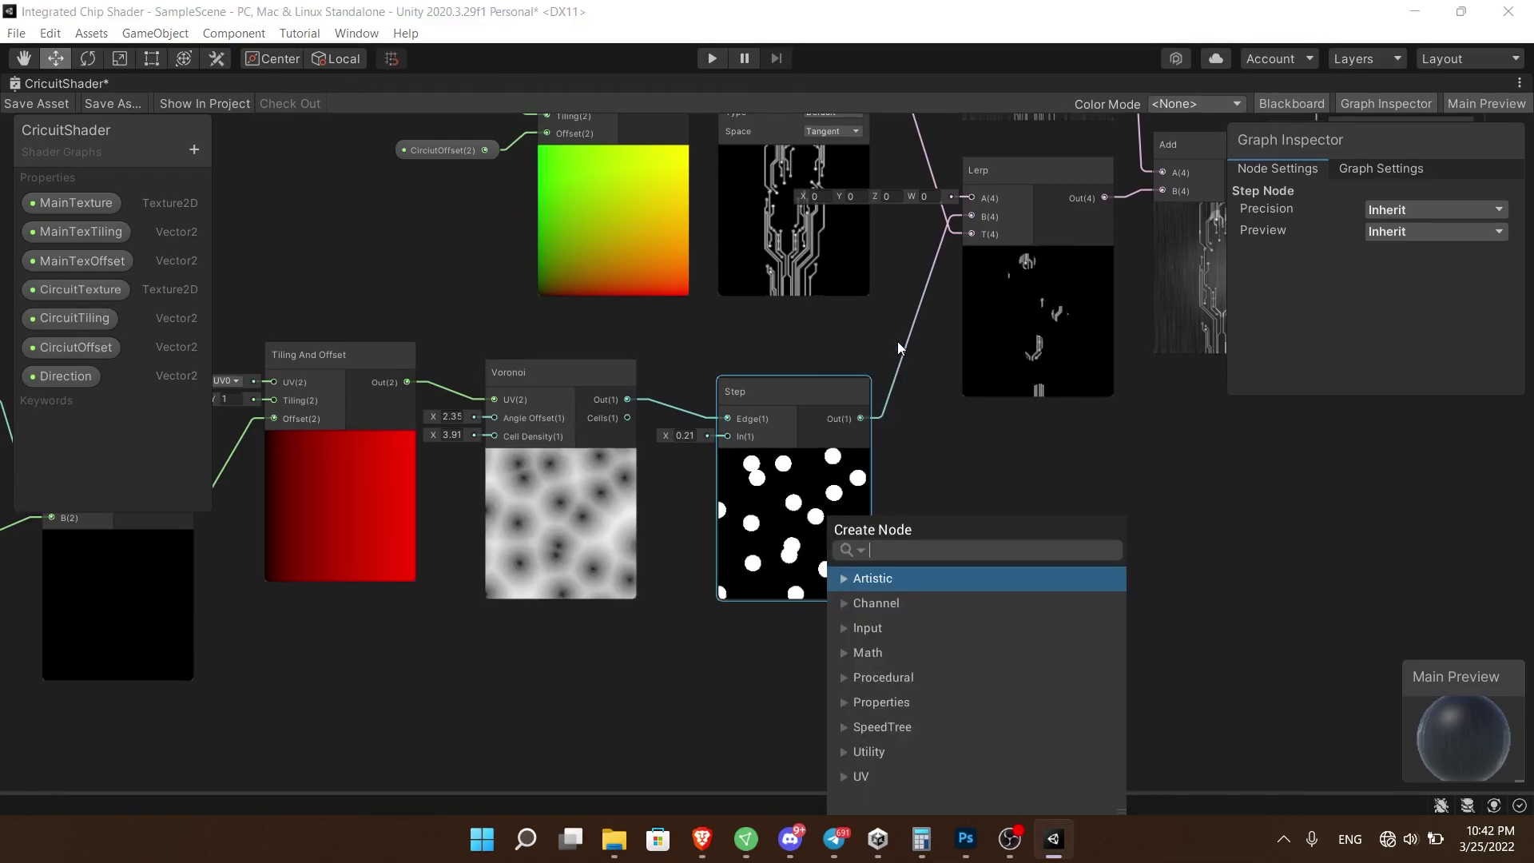
type("multiply")
key("Return")
mouse_move(898, 639)
left_mouse_down()
mouse_move(950, 562)
mouse_move(884, 645)
left_mouse_up()
left_click_drag(861, 417, 953, 571)
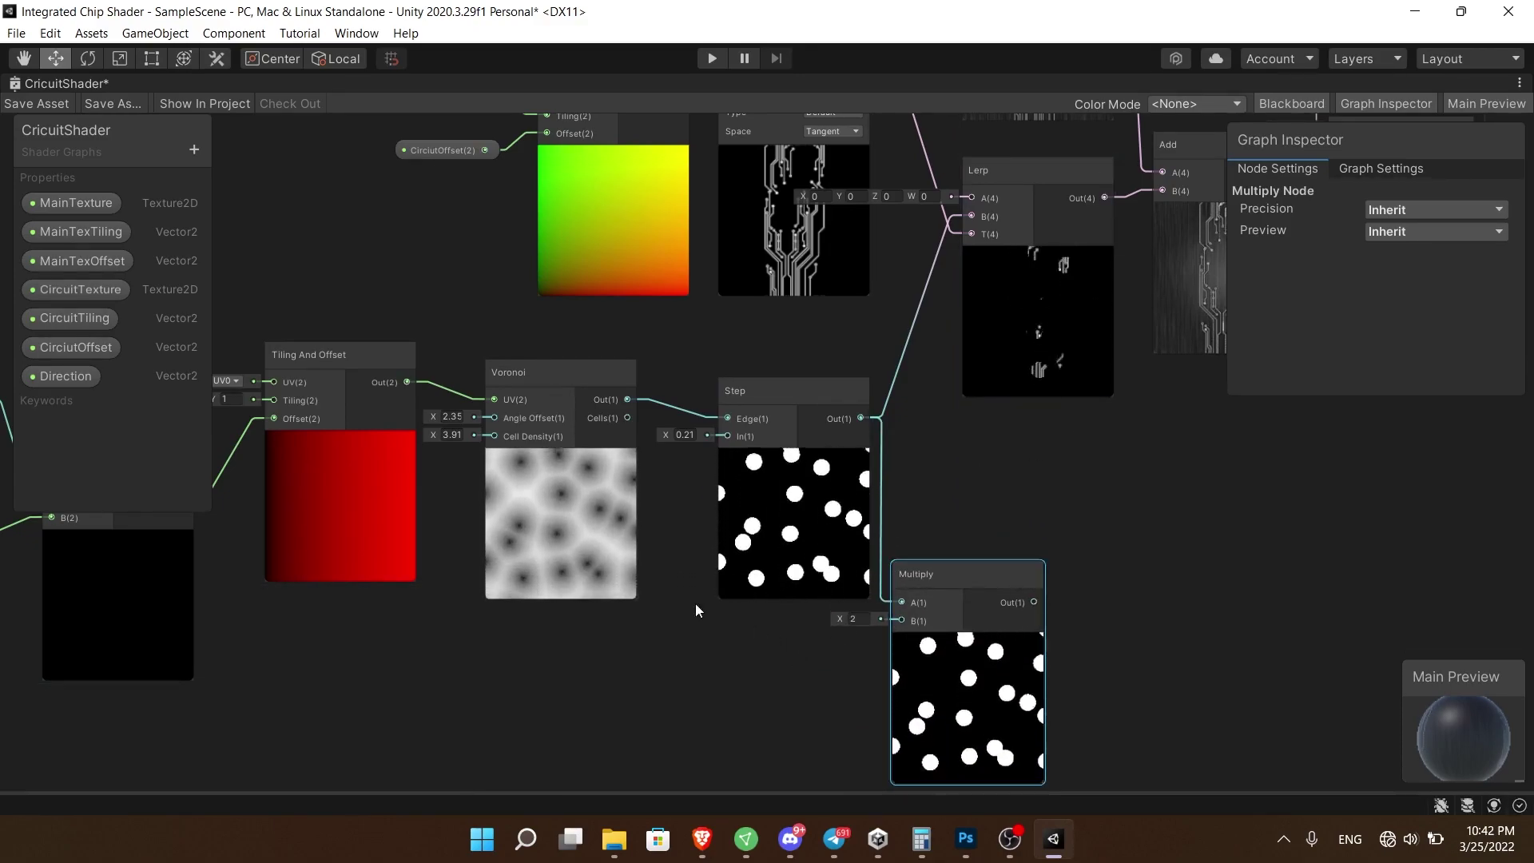
- Create a Color property named FlowColor on the Blackboard and select it
left_click(194, 149)
left_click(240, 166)
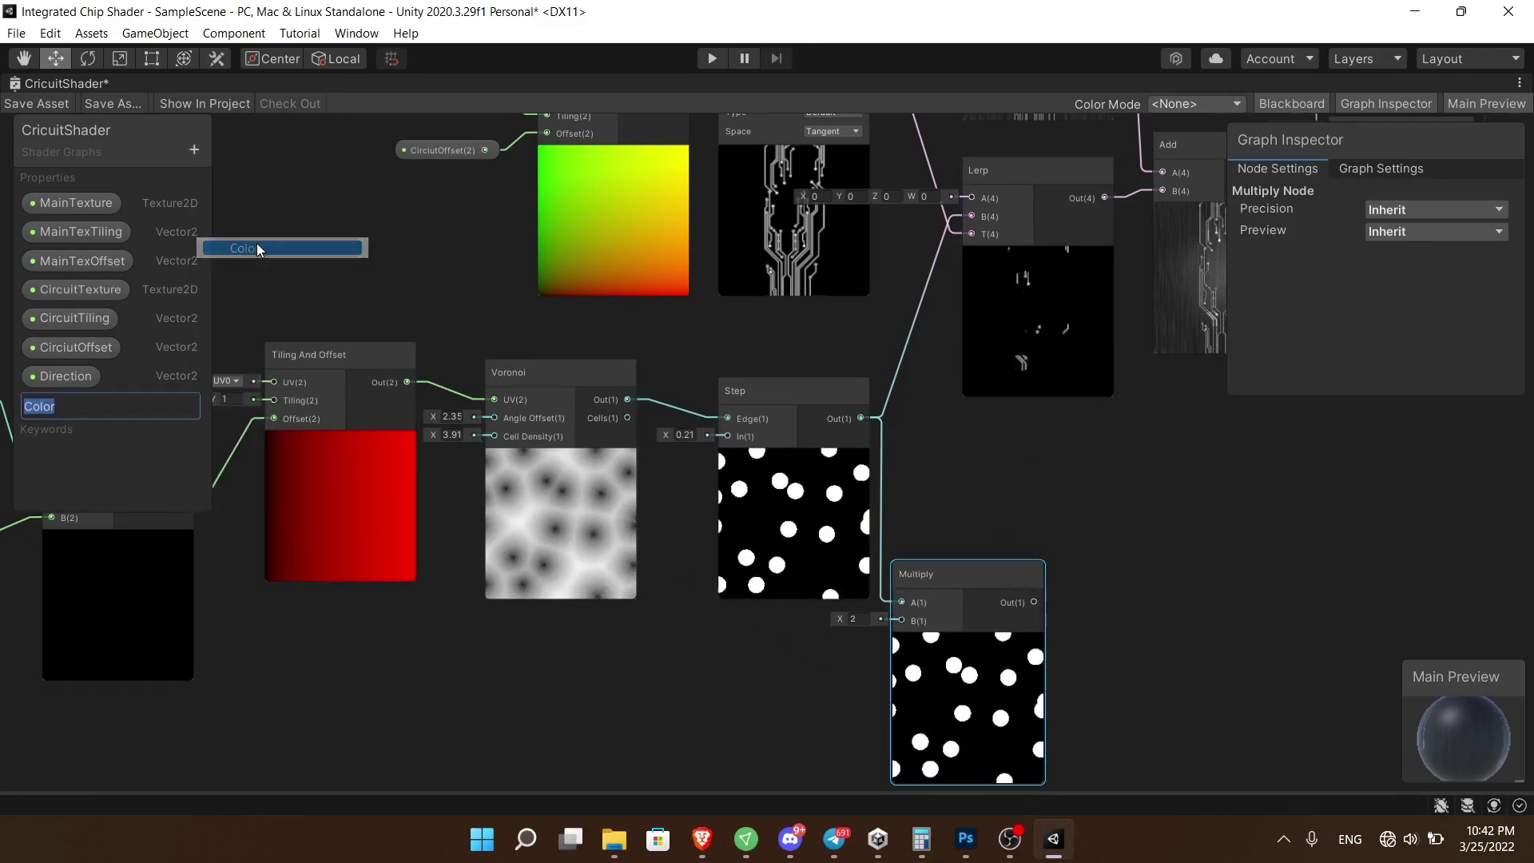
type("FlowColor")
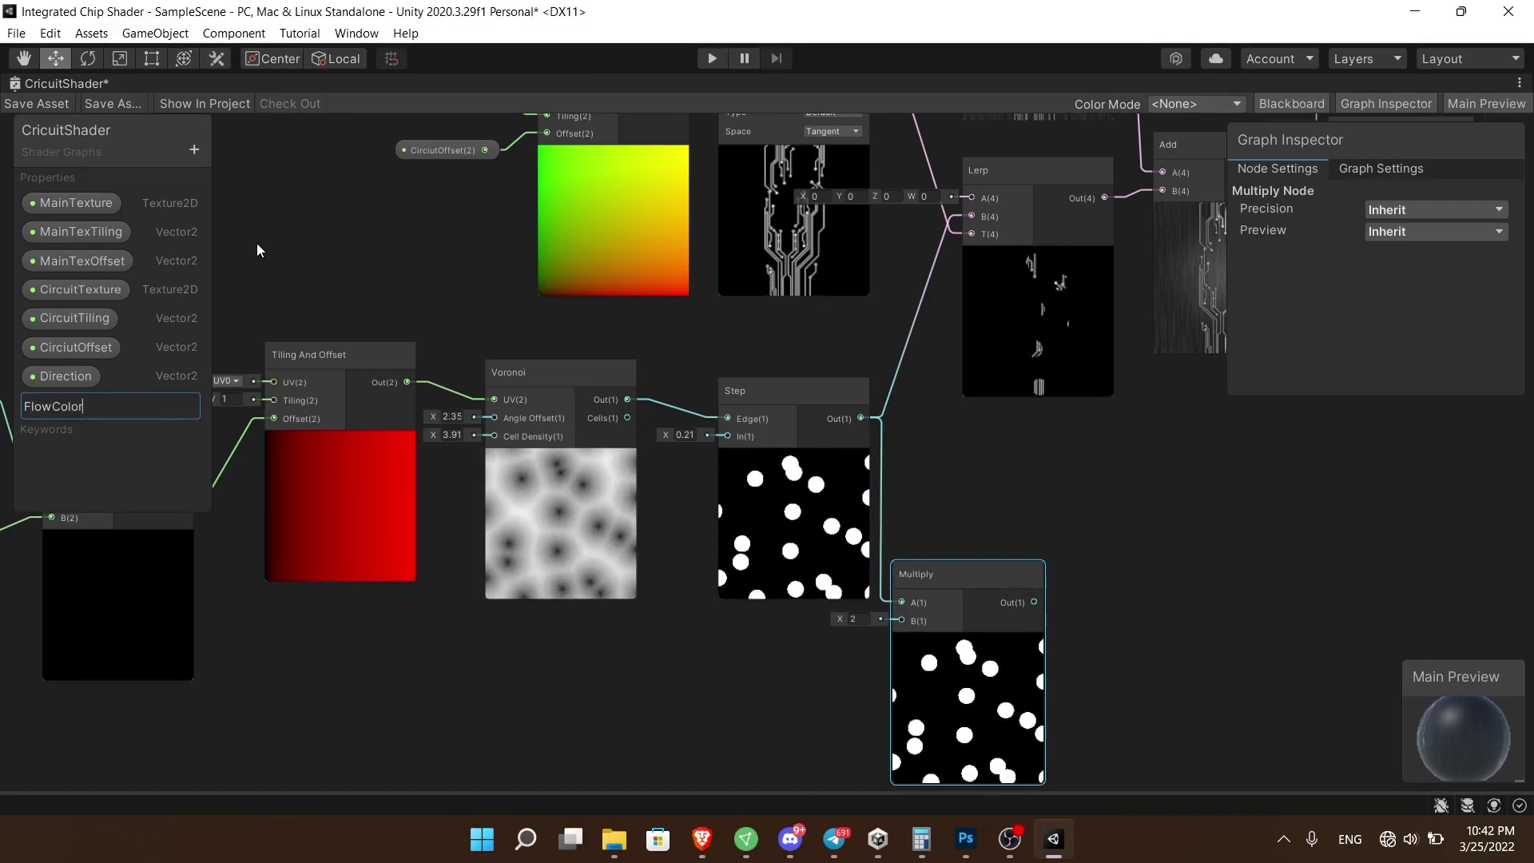
key("Return")
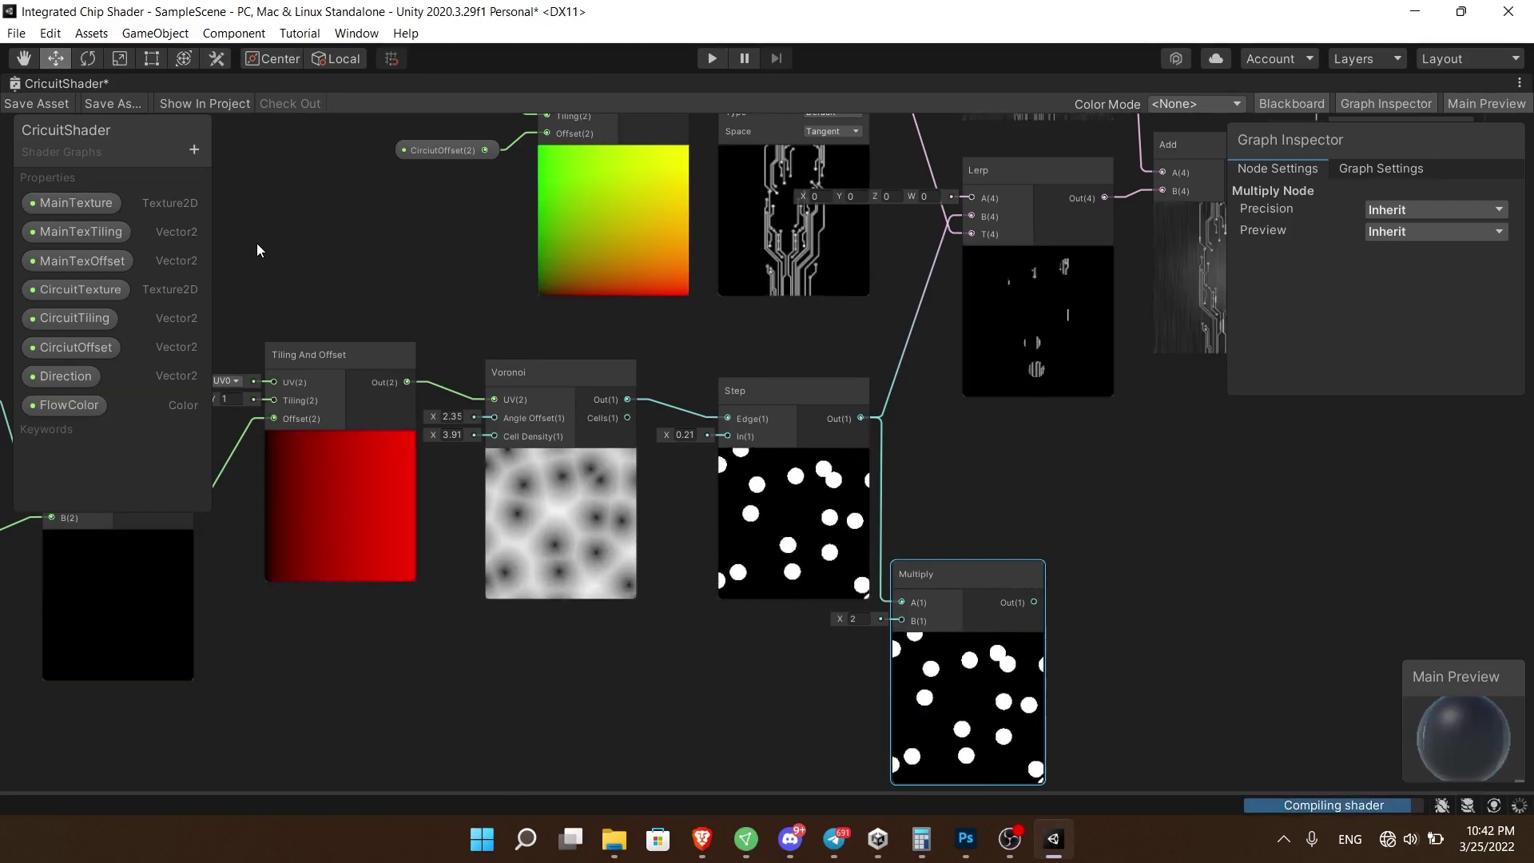
left_click(78, 405)
- Set FlowColor's default colour to orange: red with green 128
left_click(1407, 271)
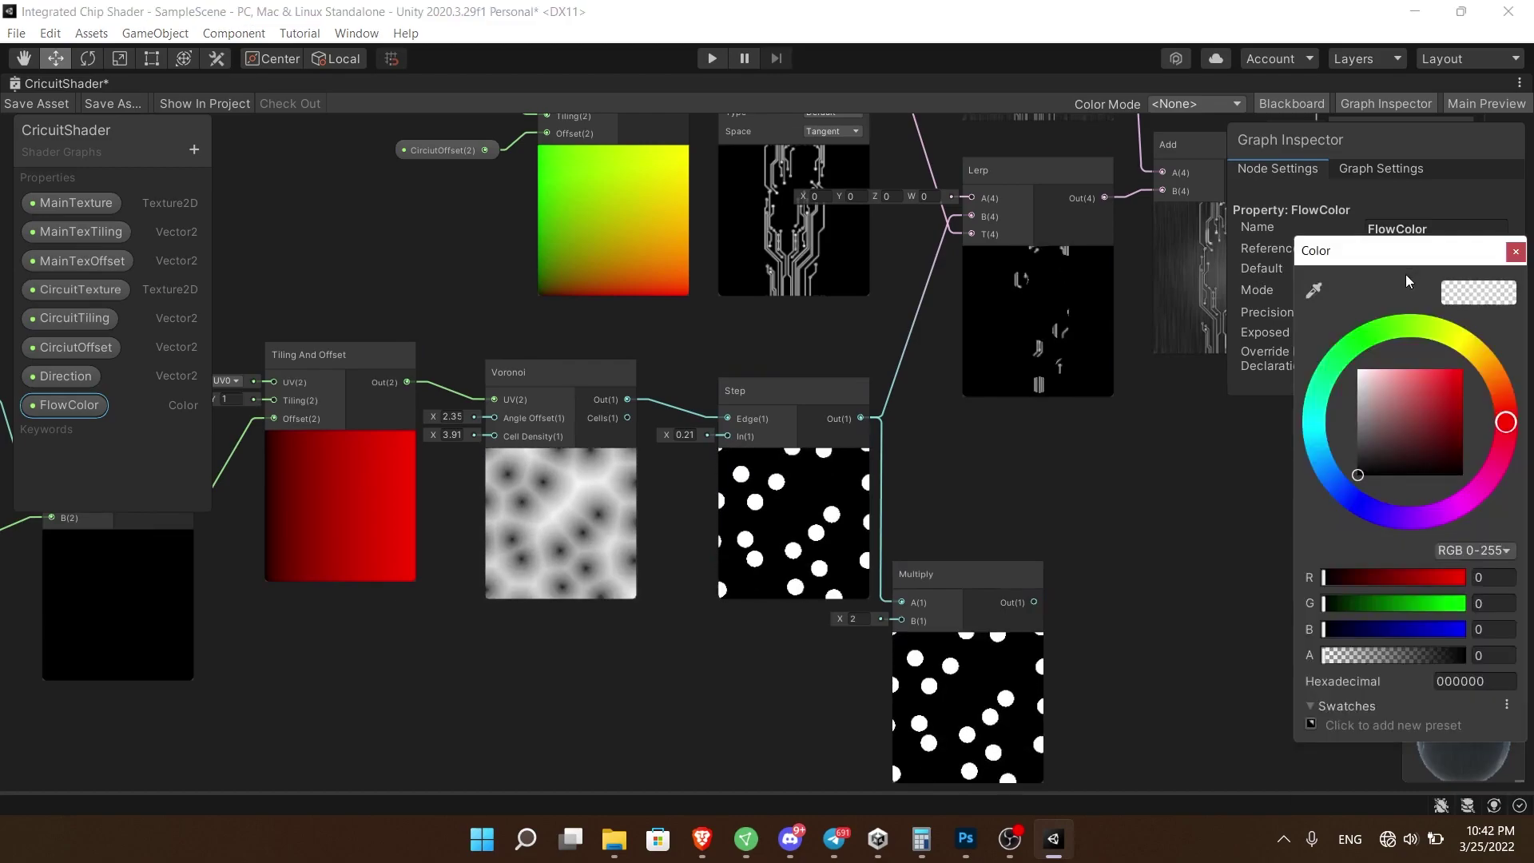
left_click(1463, 369)
left_click(1493, 603)
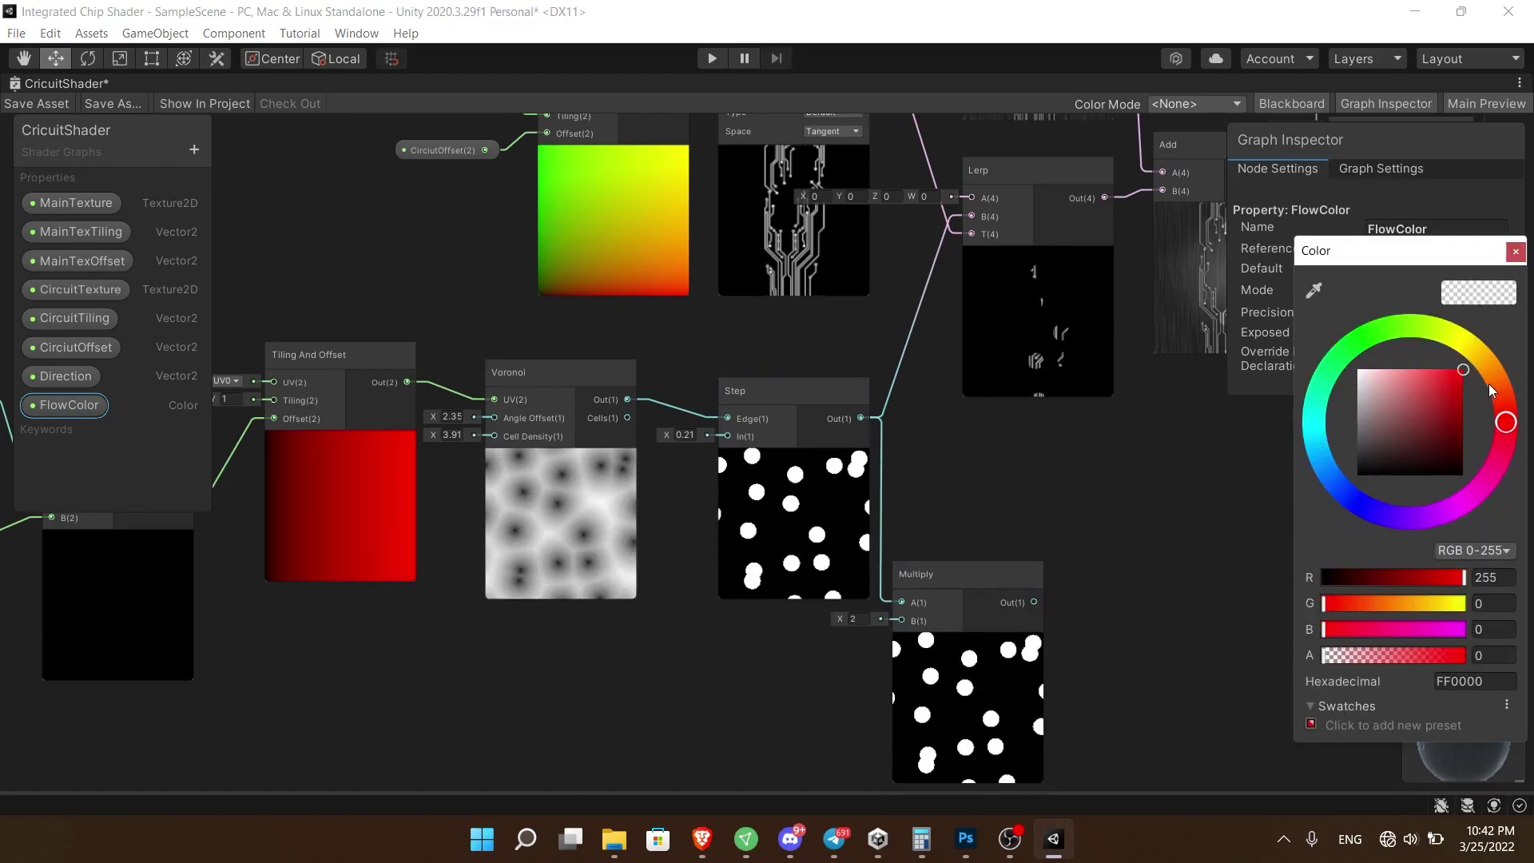
type("128")
key("Return")
left_click(1517, 253)
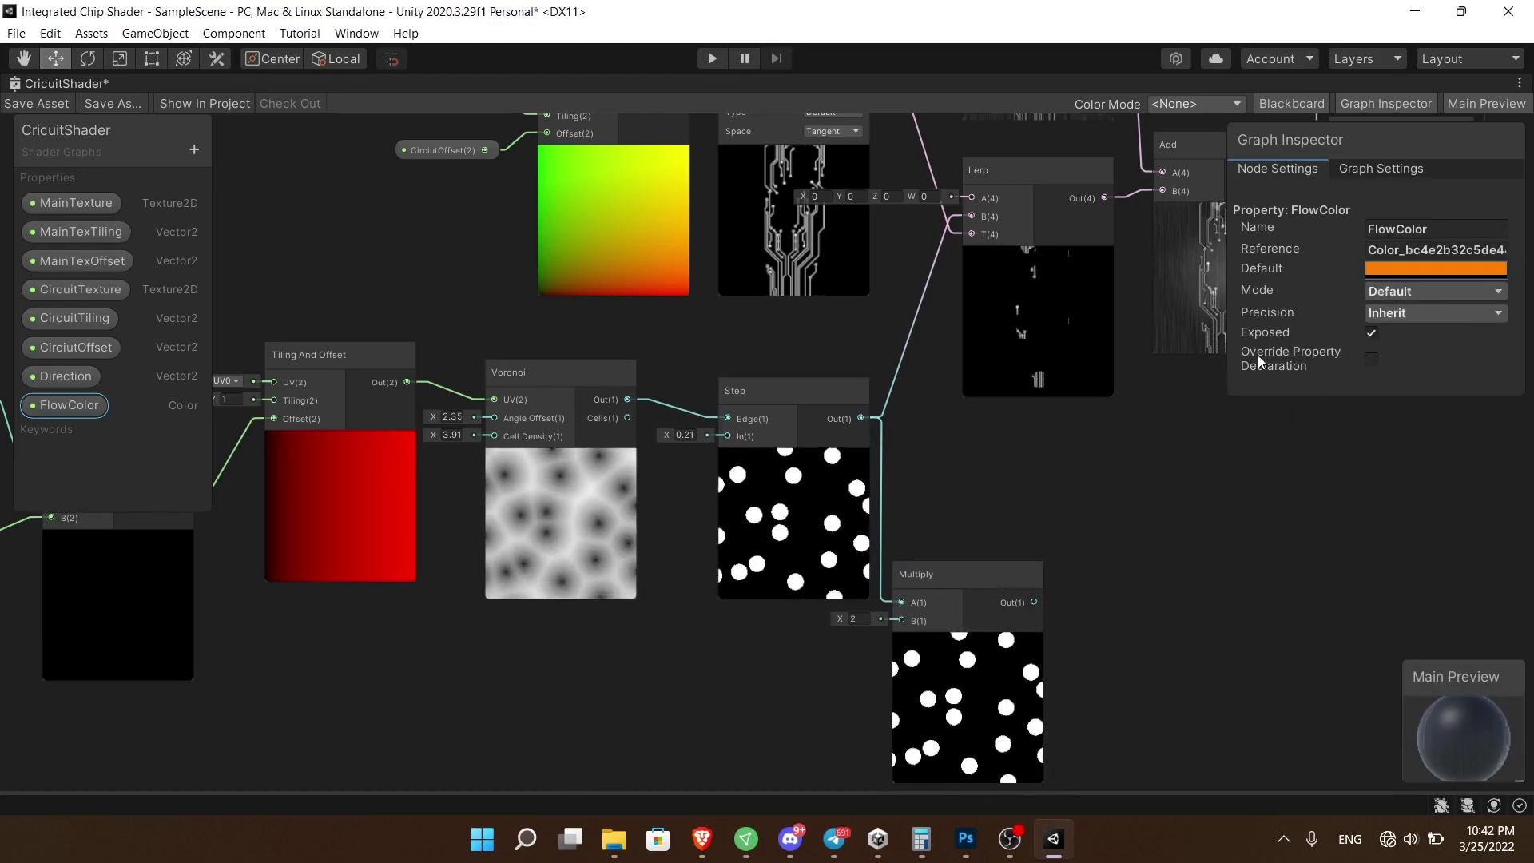
- Switch FlowColor to HDR mode with intensity 4
left_click(1421, 291)
left_click(1409, 334)
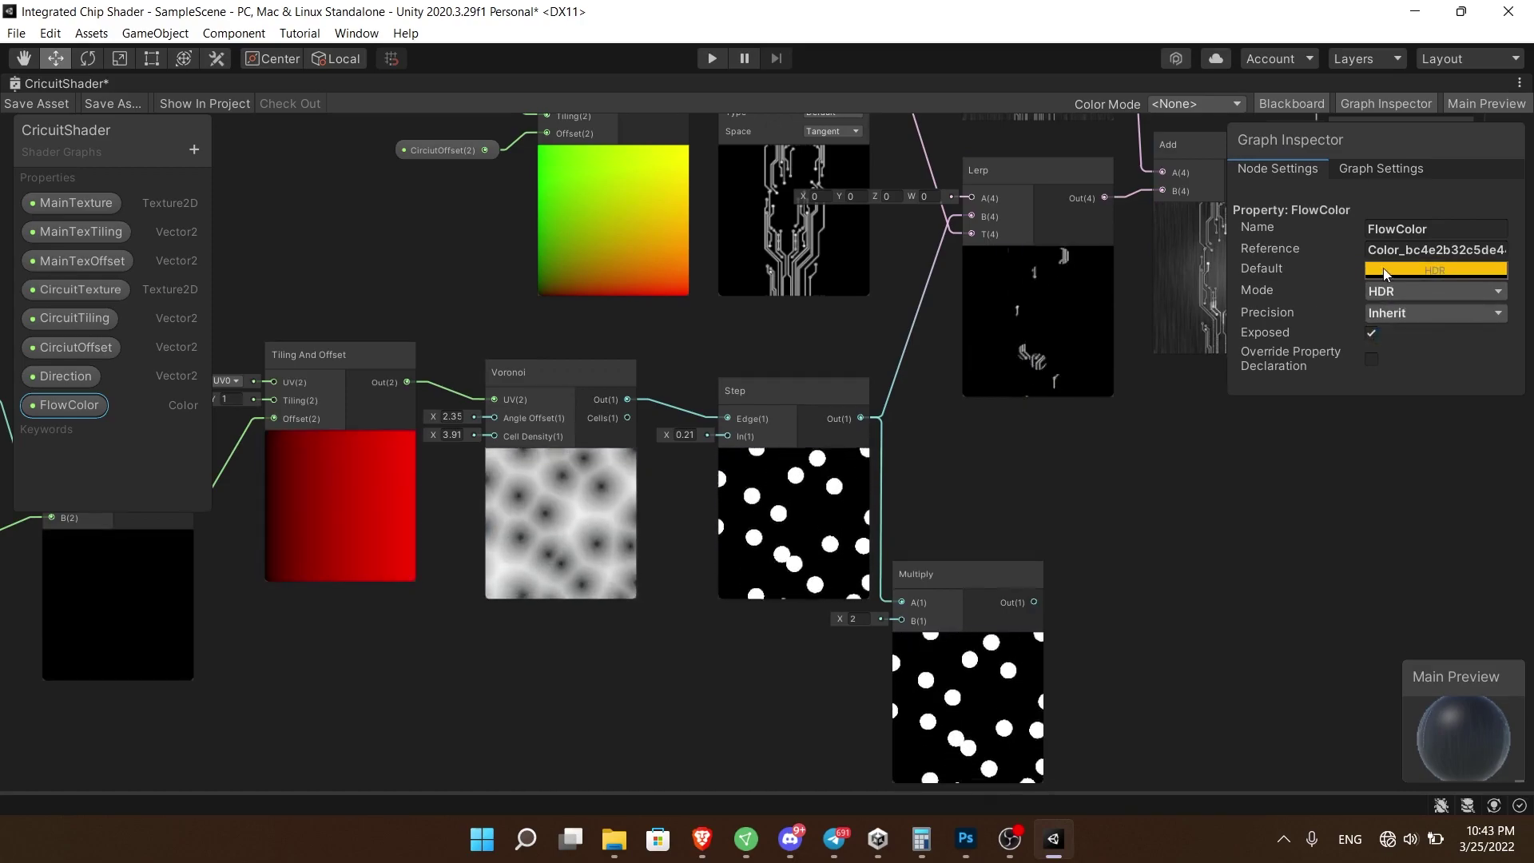
left_click(1384, 268)
left_click(1491, 687)
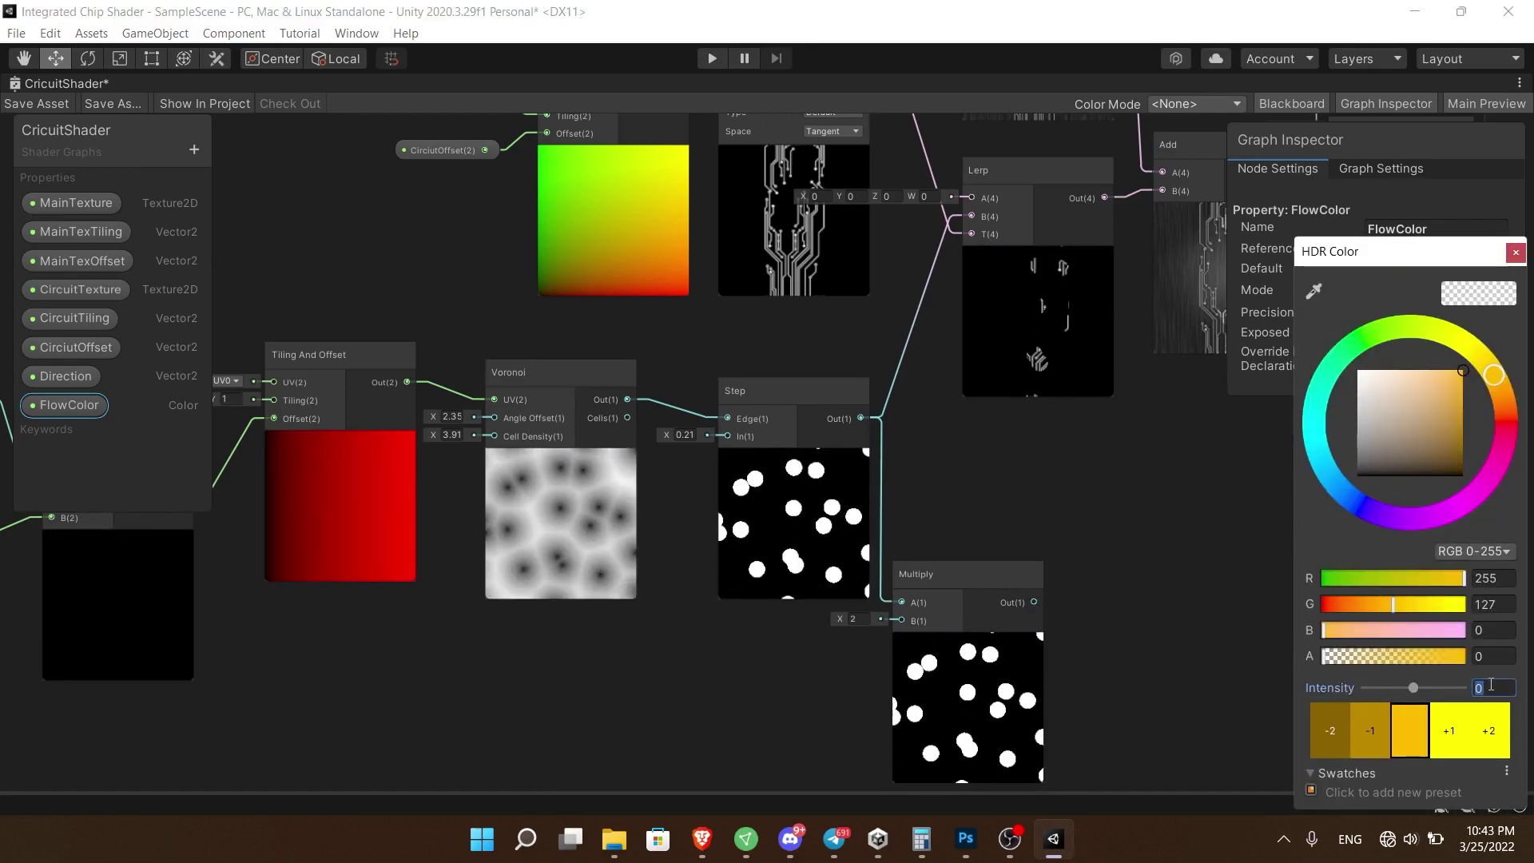
type("4")
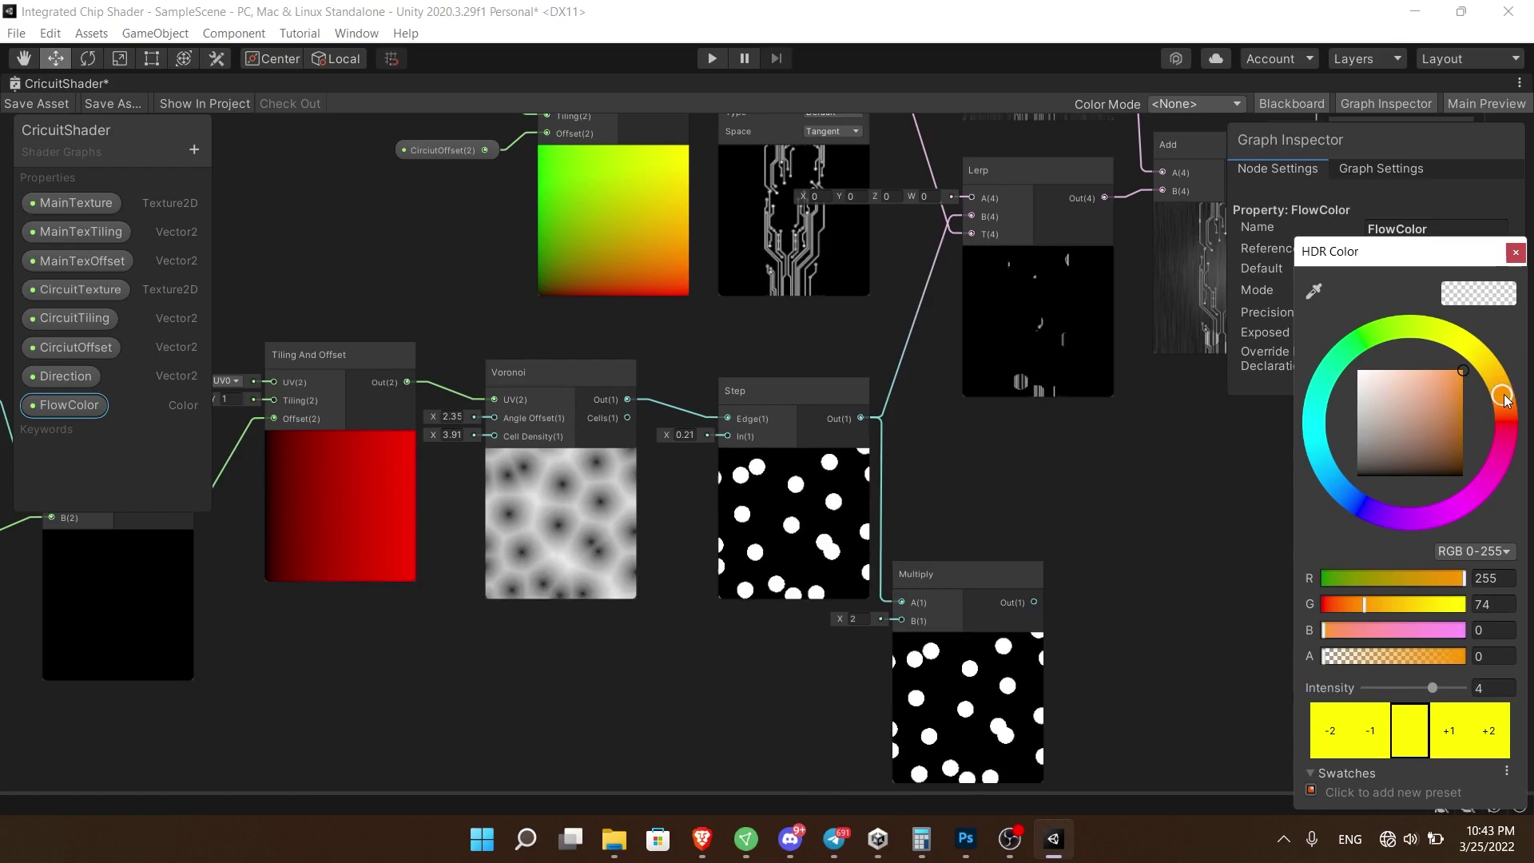
left_click(1516, 252)
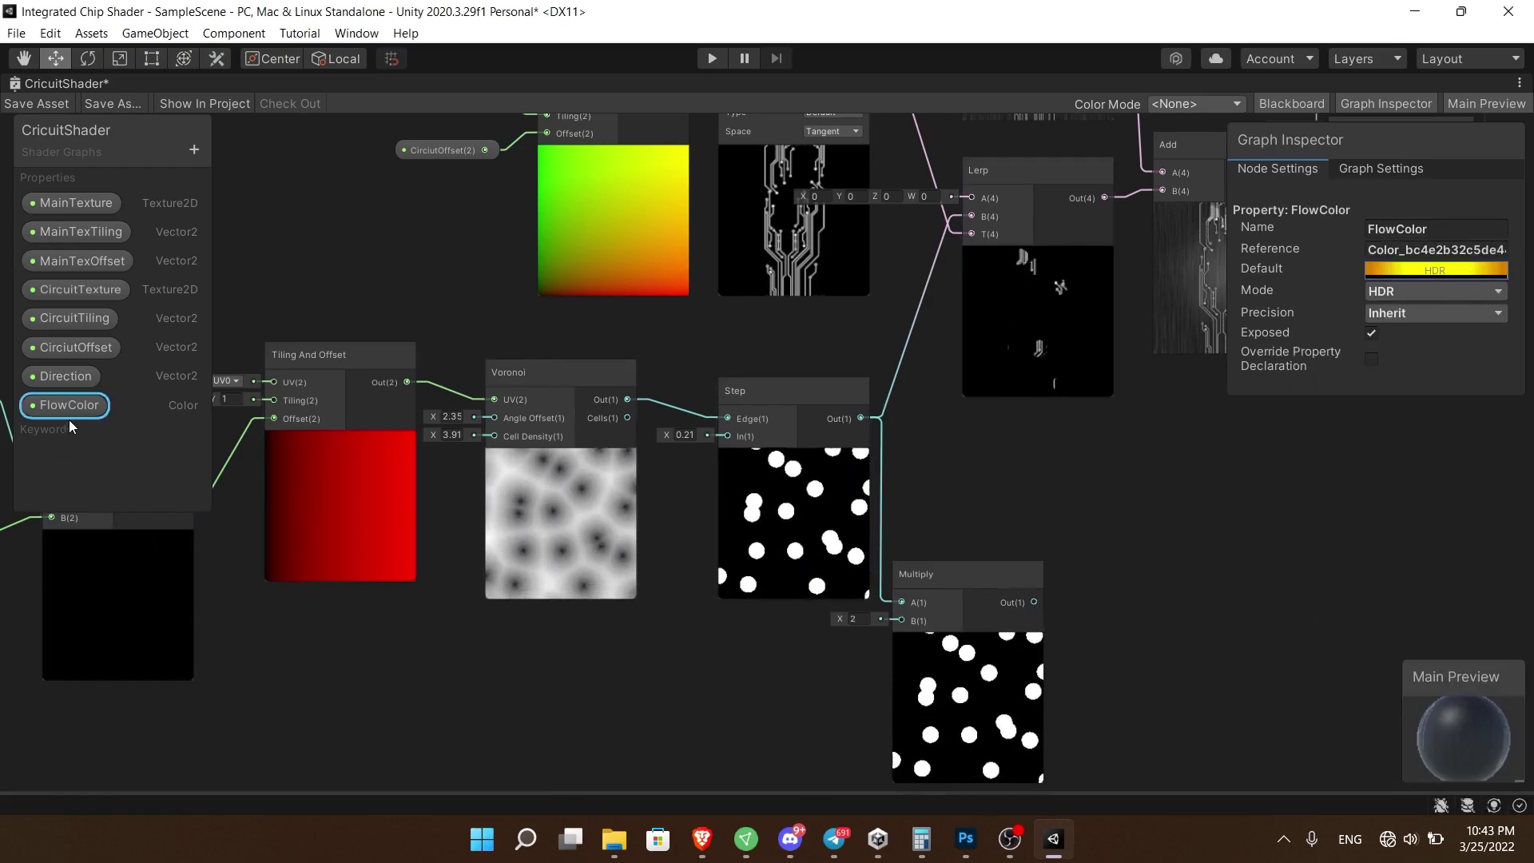
- Feed FlowColor into Multiply B and wire Multiply Out into the Lerp's B input
left_click_drag(64, 405, 897, 622)
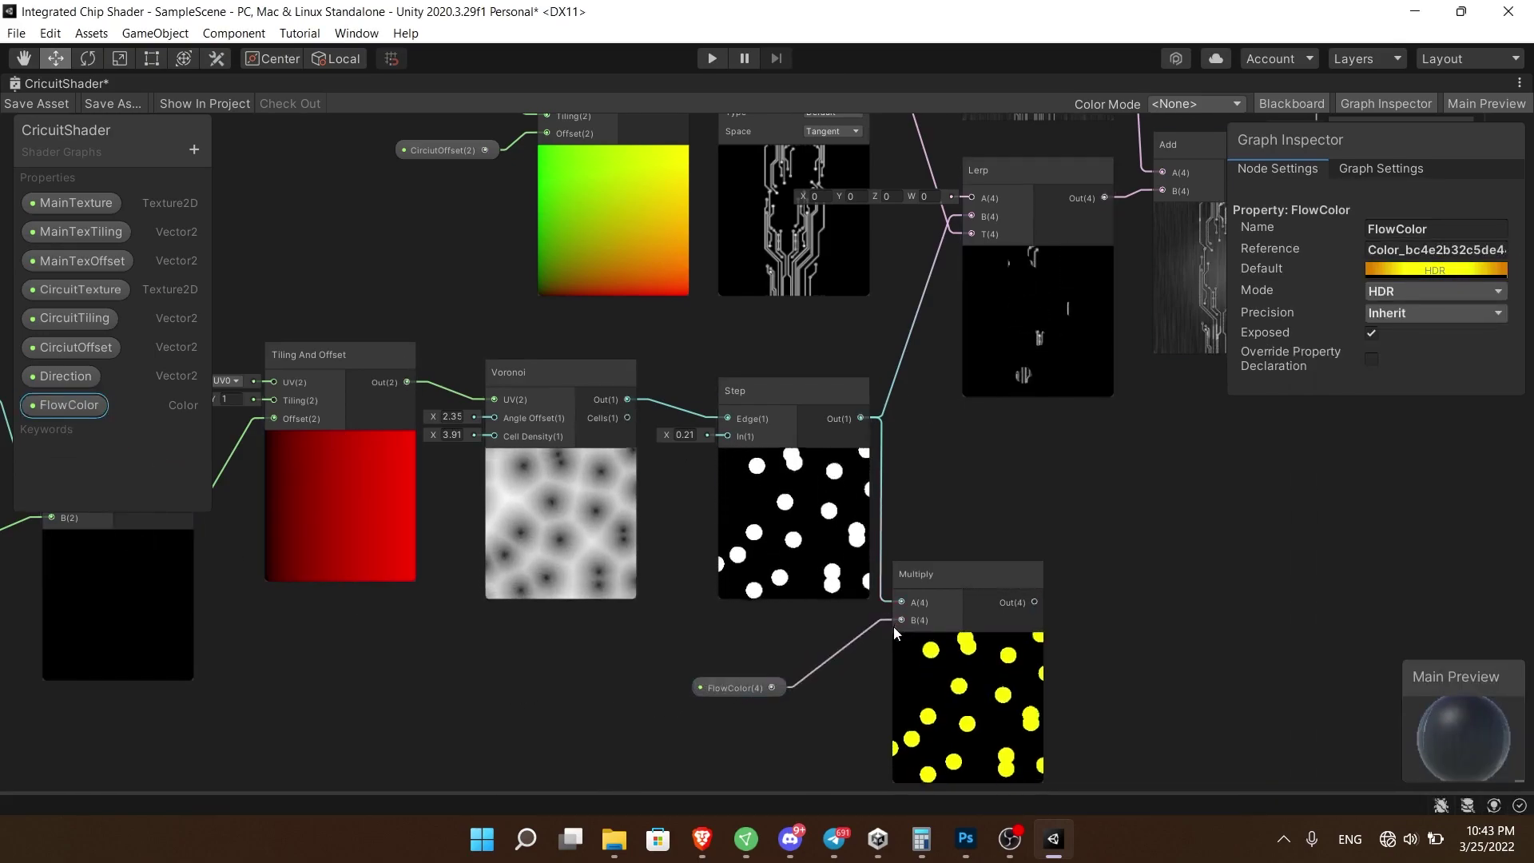
middle_click_drag(1082, 563, 986, 640)
left_click_drag(983, 654, 911, 286)
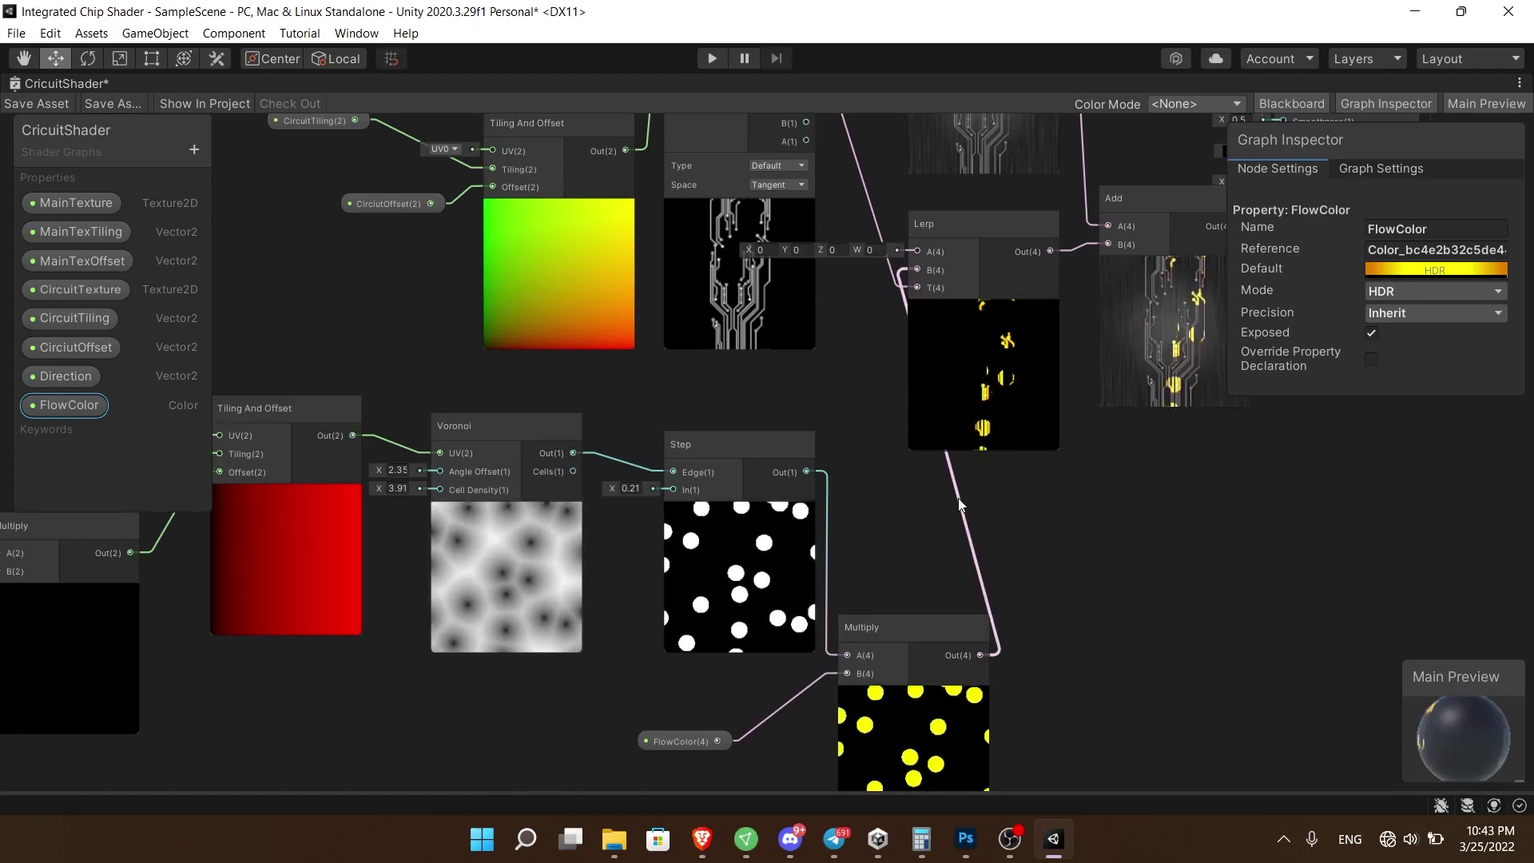
- Save the CricuitShader asset and un-maximize its tab to restore the full editor layout
left_click(29, 99)
right_click(70, 84)
left_click(88, 96)
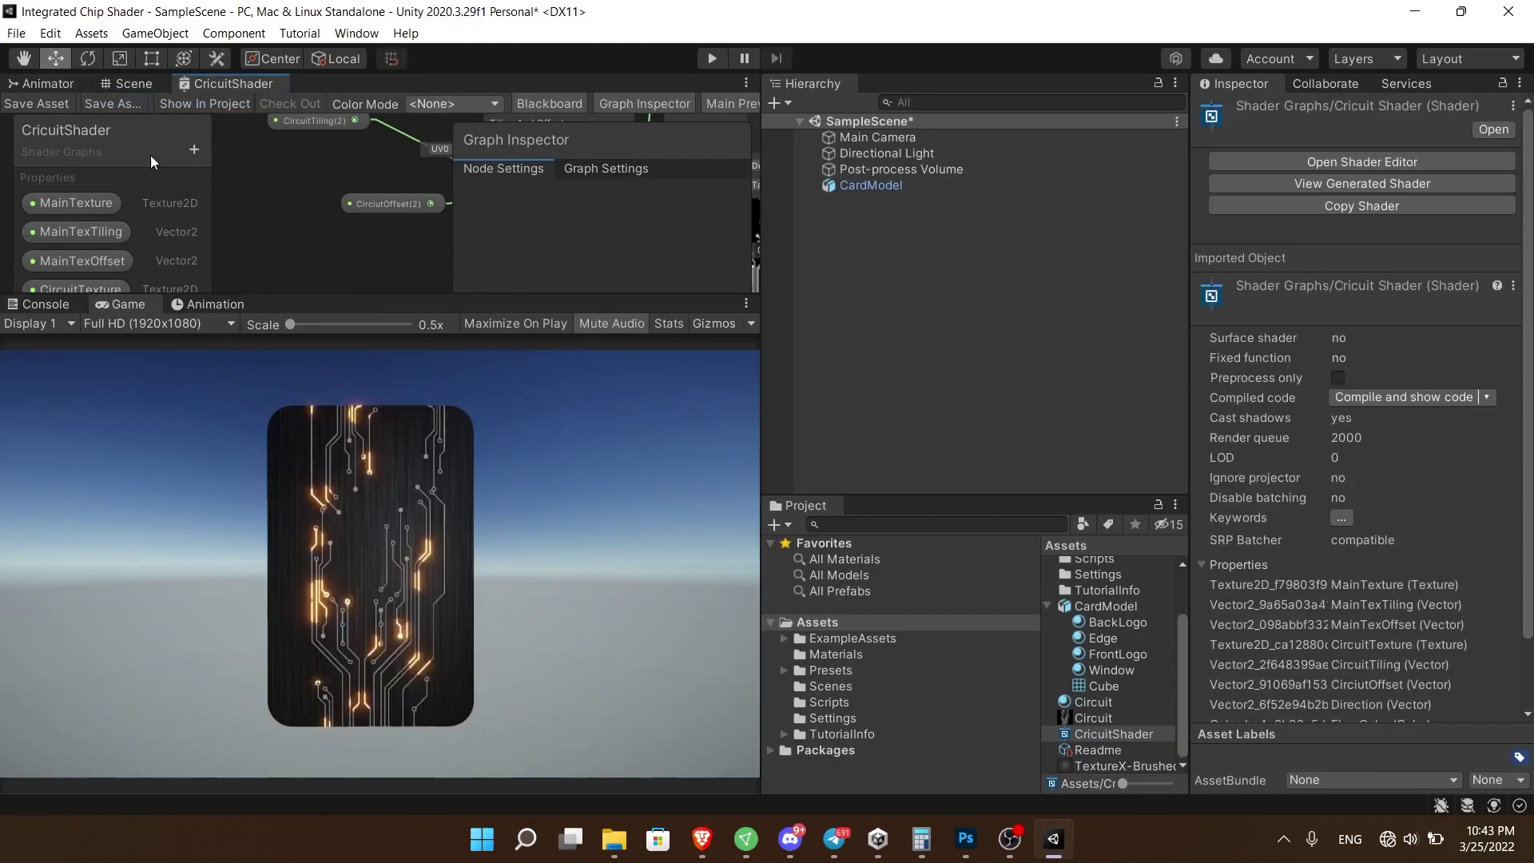